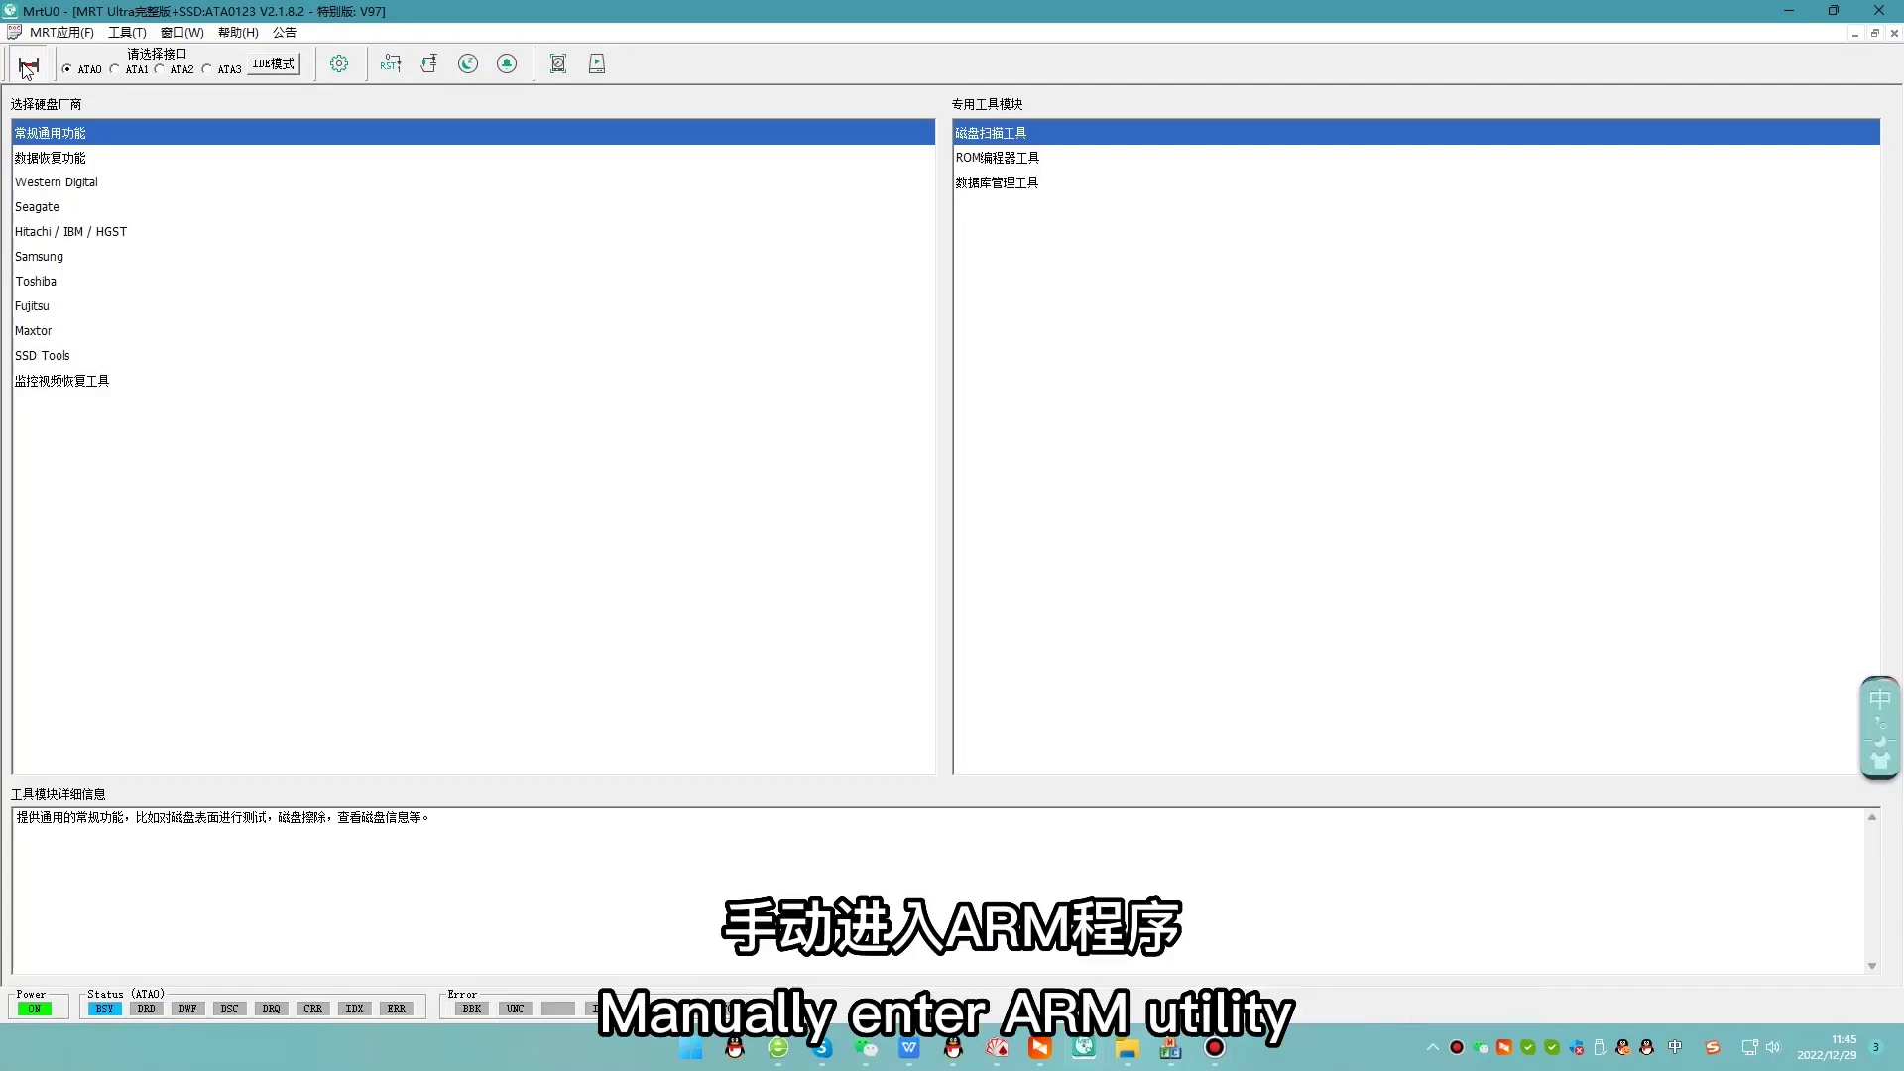
- Start the Hitachi - IBM - ARM utility with drive family 5432A7 and check the password-lock warning in the log
{"action": "left_click", "coordinate": [83, 228]}
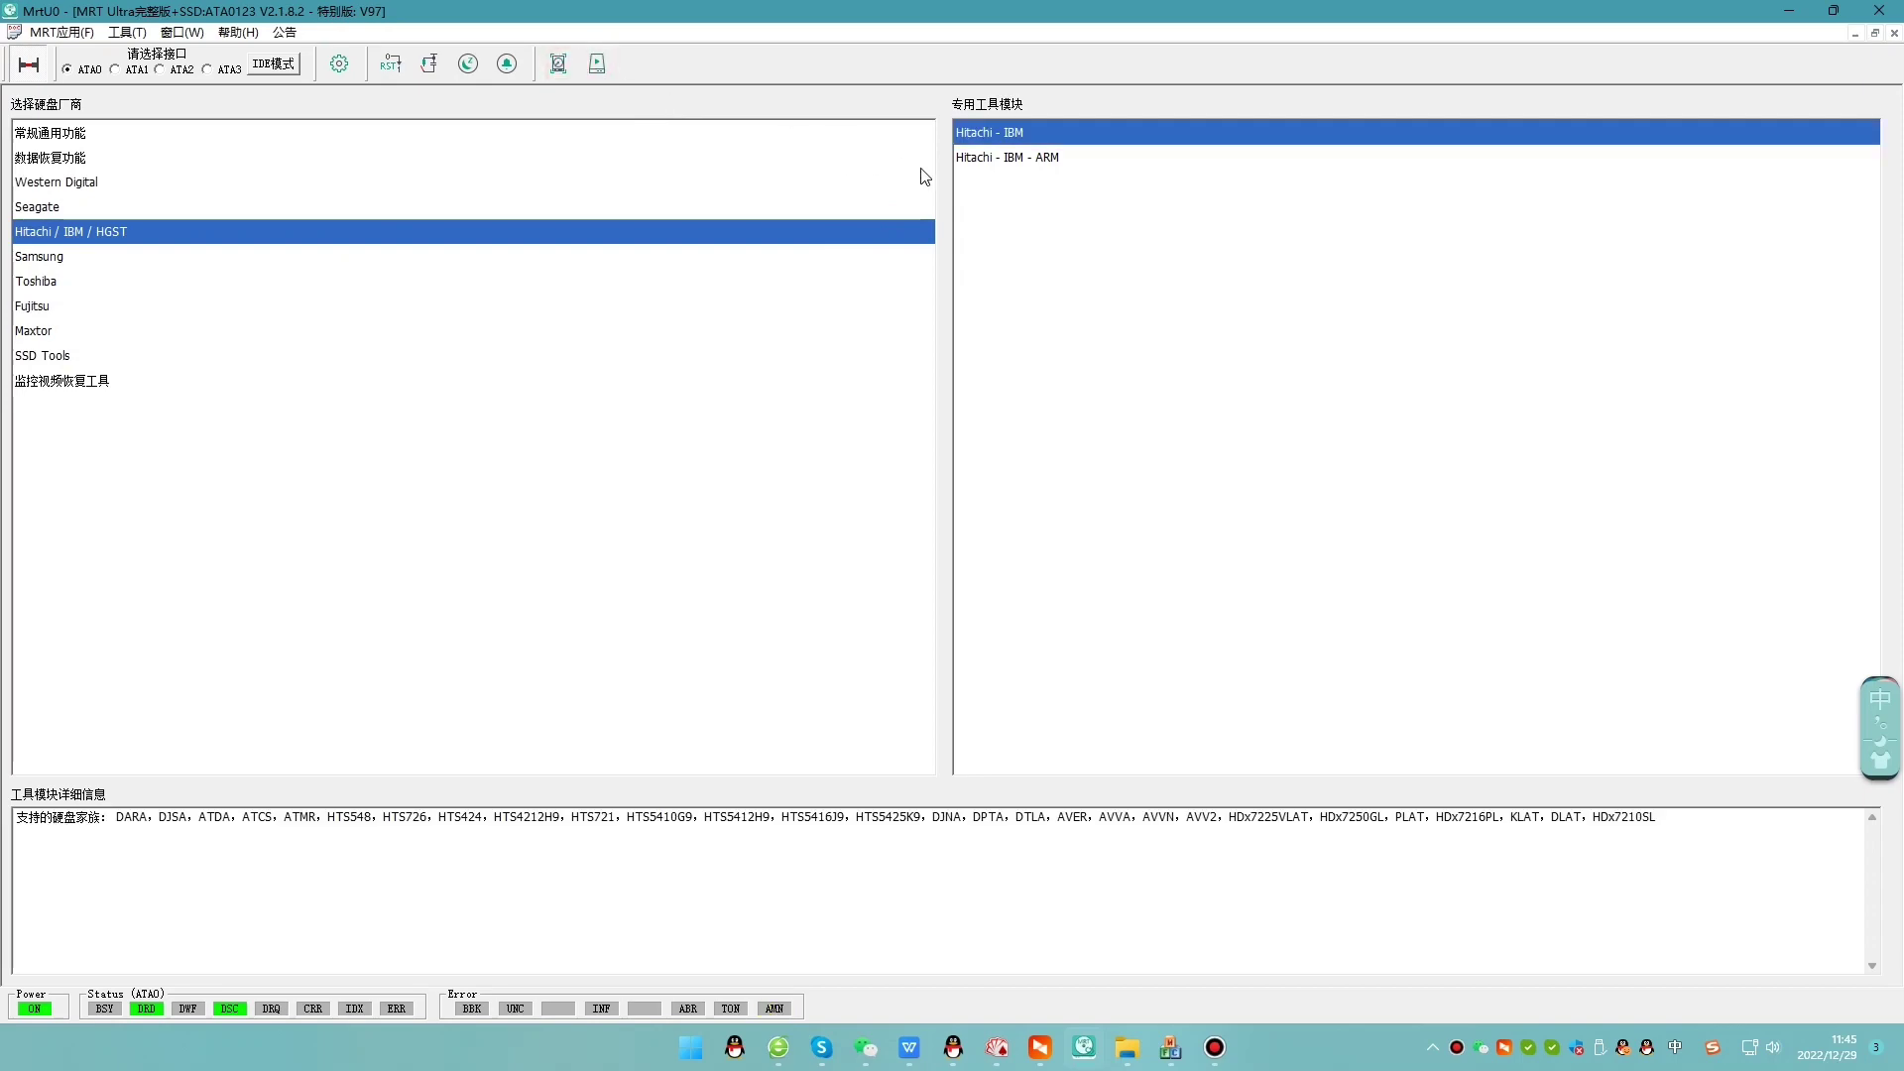
{"action": "left_click", "coordinate": [972, 159]}
{"action": "double_click", "coordinate": [972, 160]}
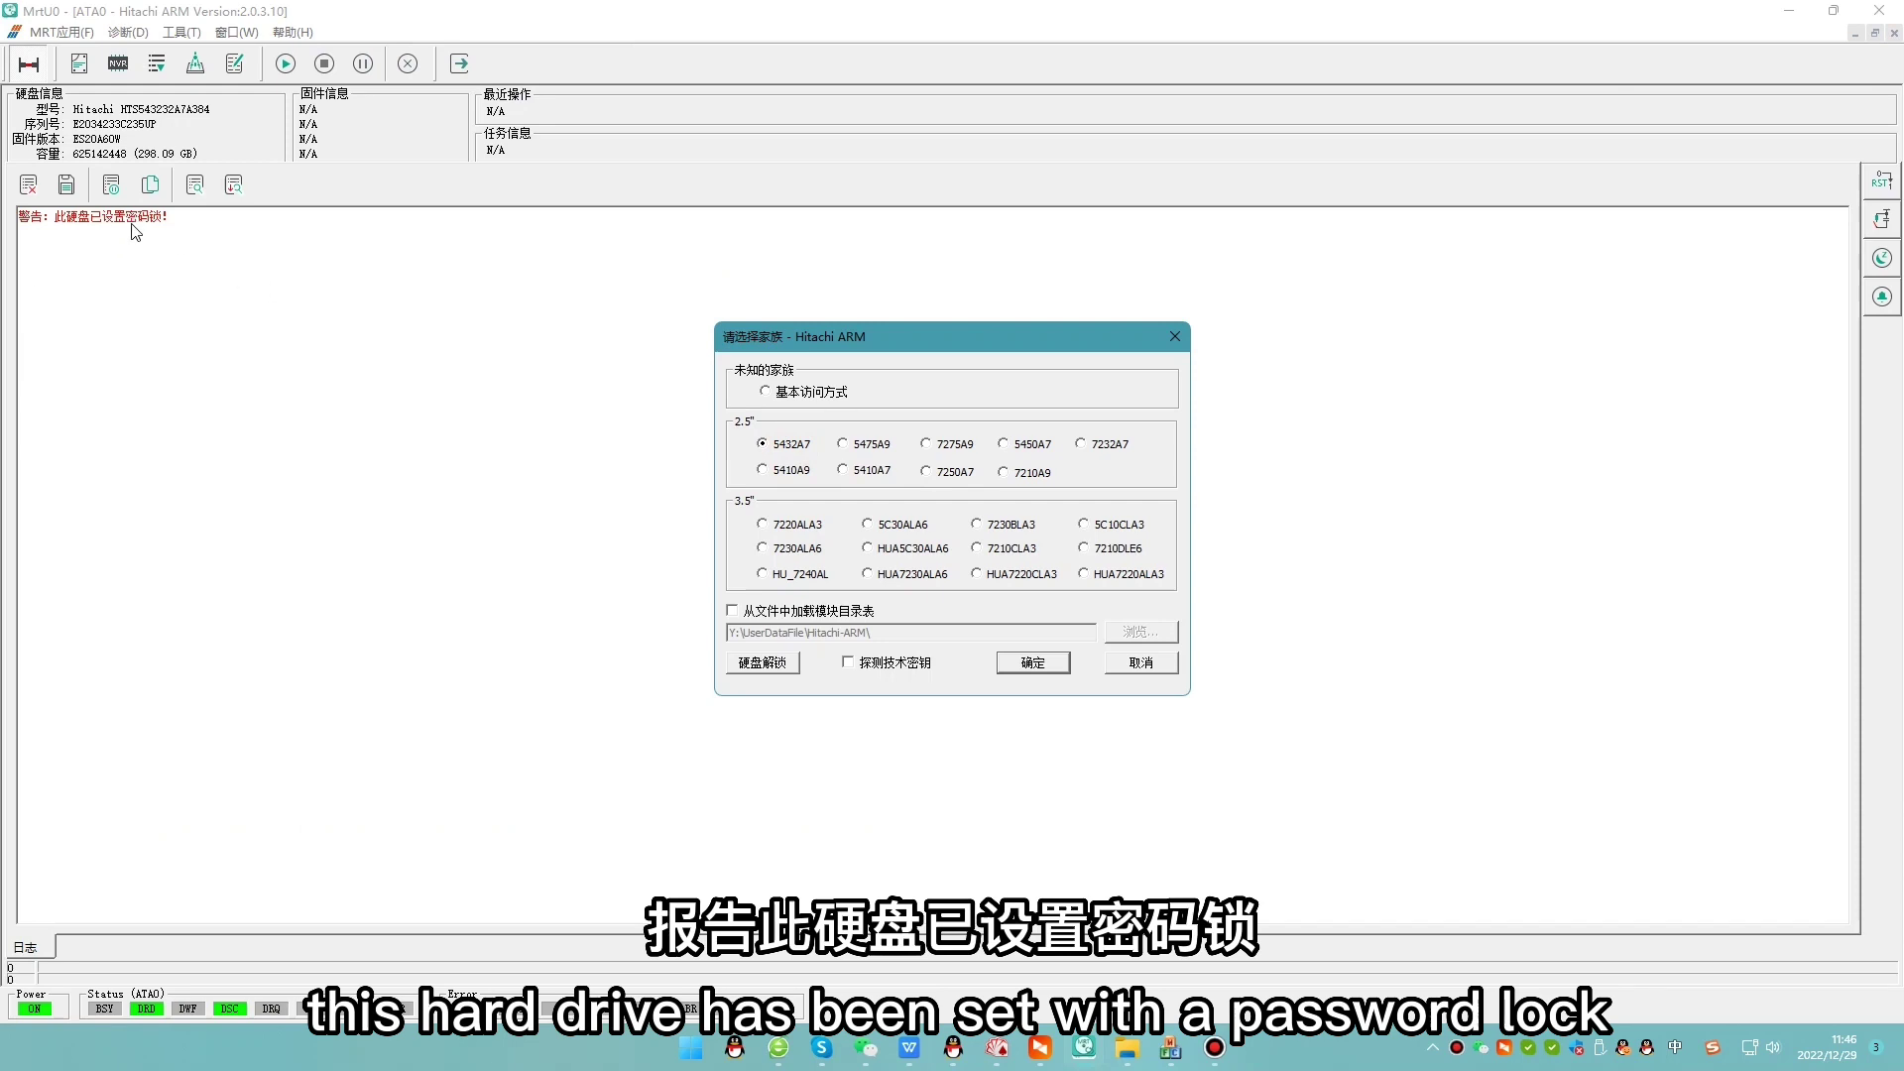
{"action": "left_click", "coordinate": [1033, 663]}
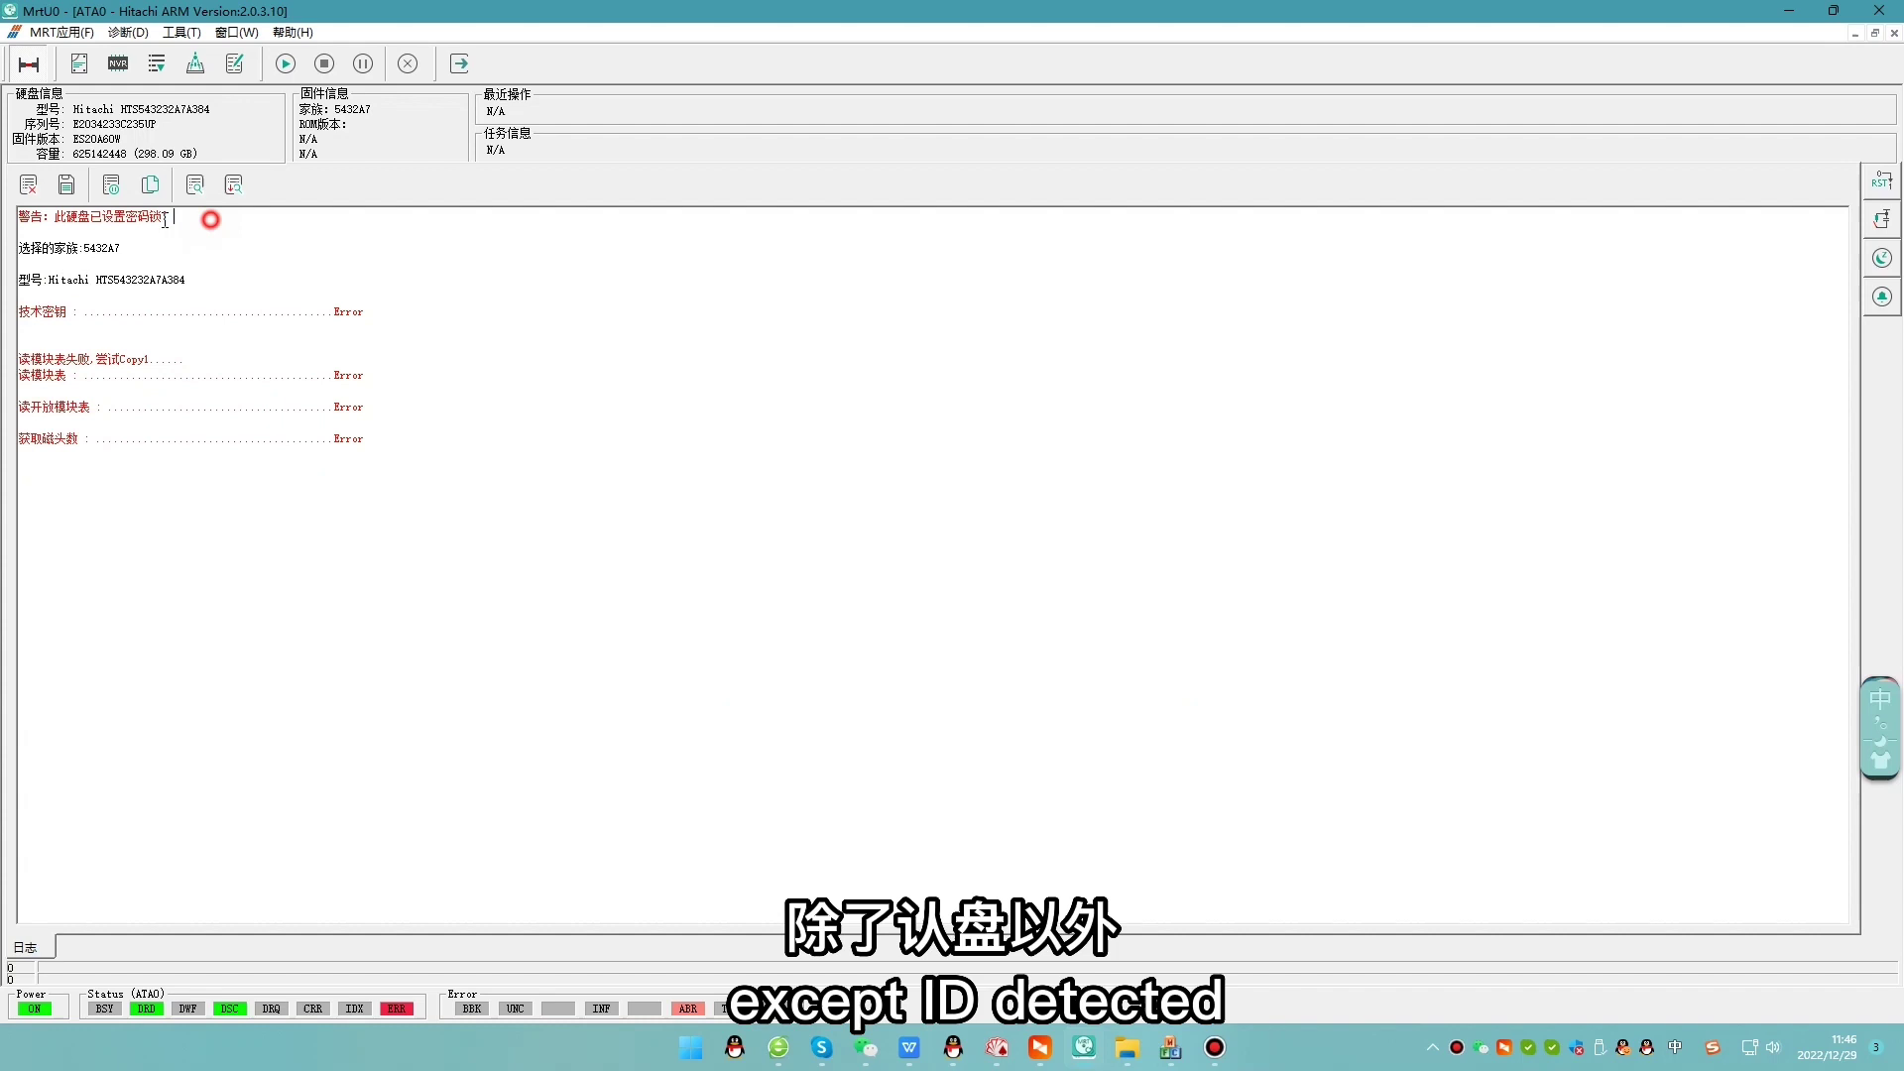
{"action": "left_click_drag", "start_coordinate": [211, 220], "coordinate": [68, 228]}
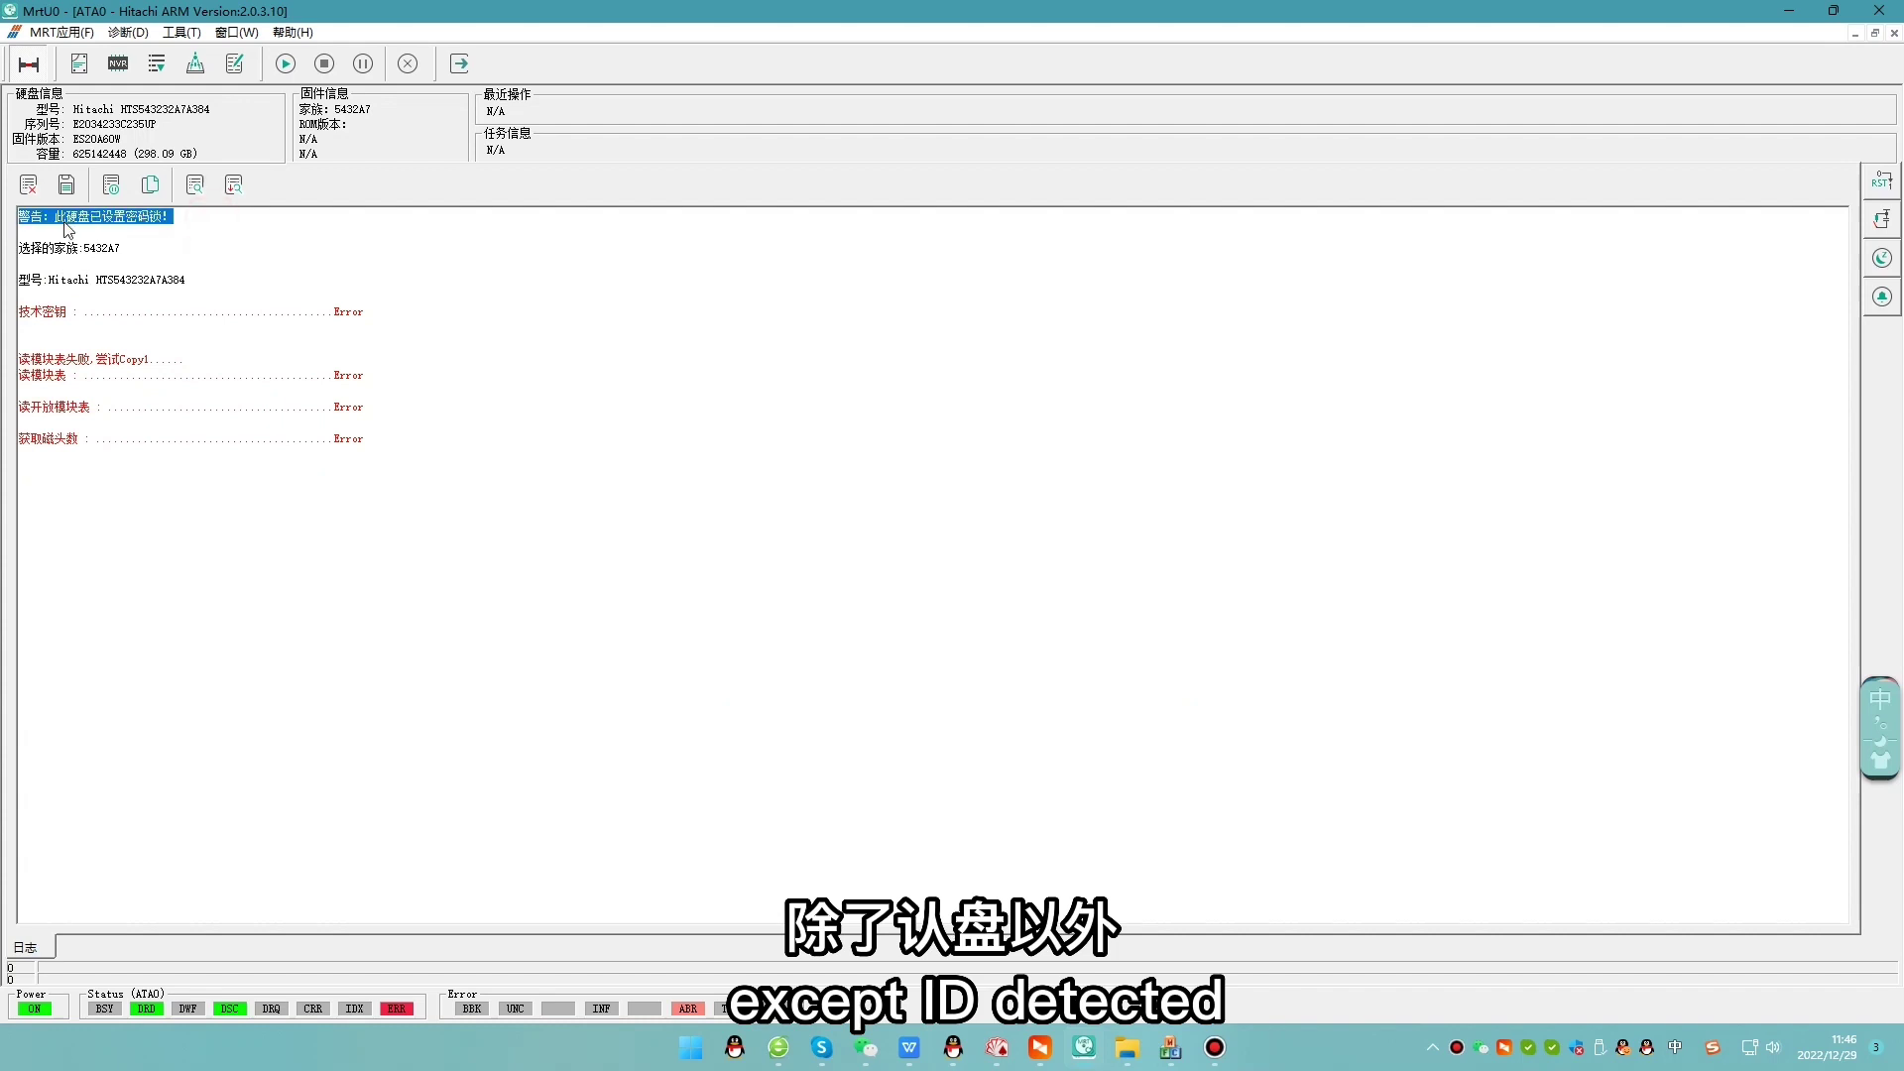
- Exit and re-enter the ARM utility, then start the drive unlock with the suggested backup folder and accept the SECI module warning
{"action": "left_click", "coordinate": [455, 68]}
{"action": "double_click", "coordinate": [1022, 158]}
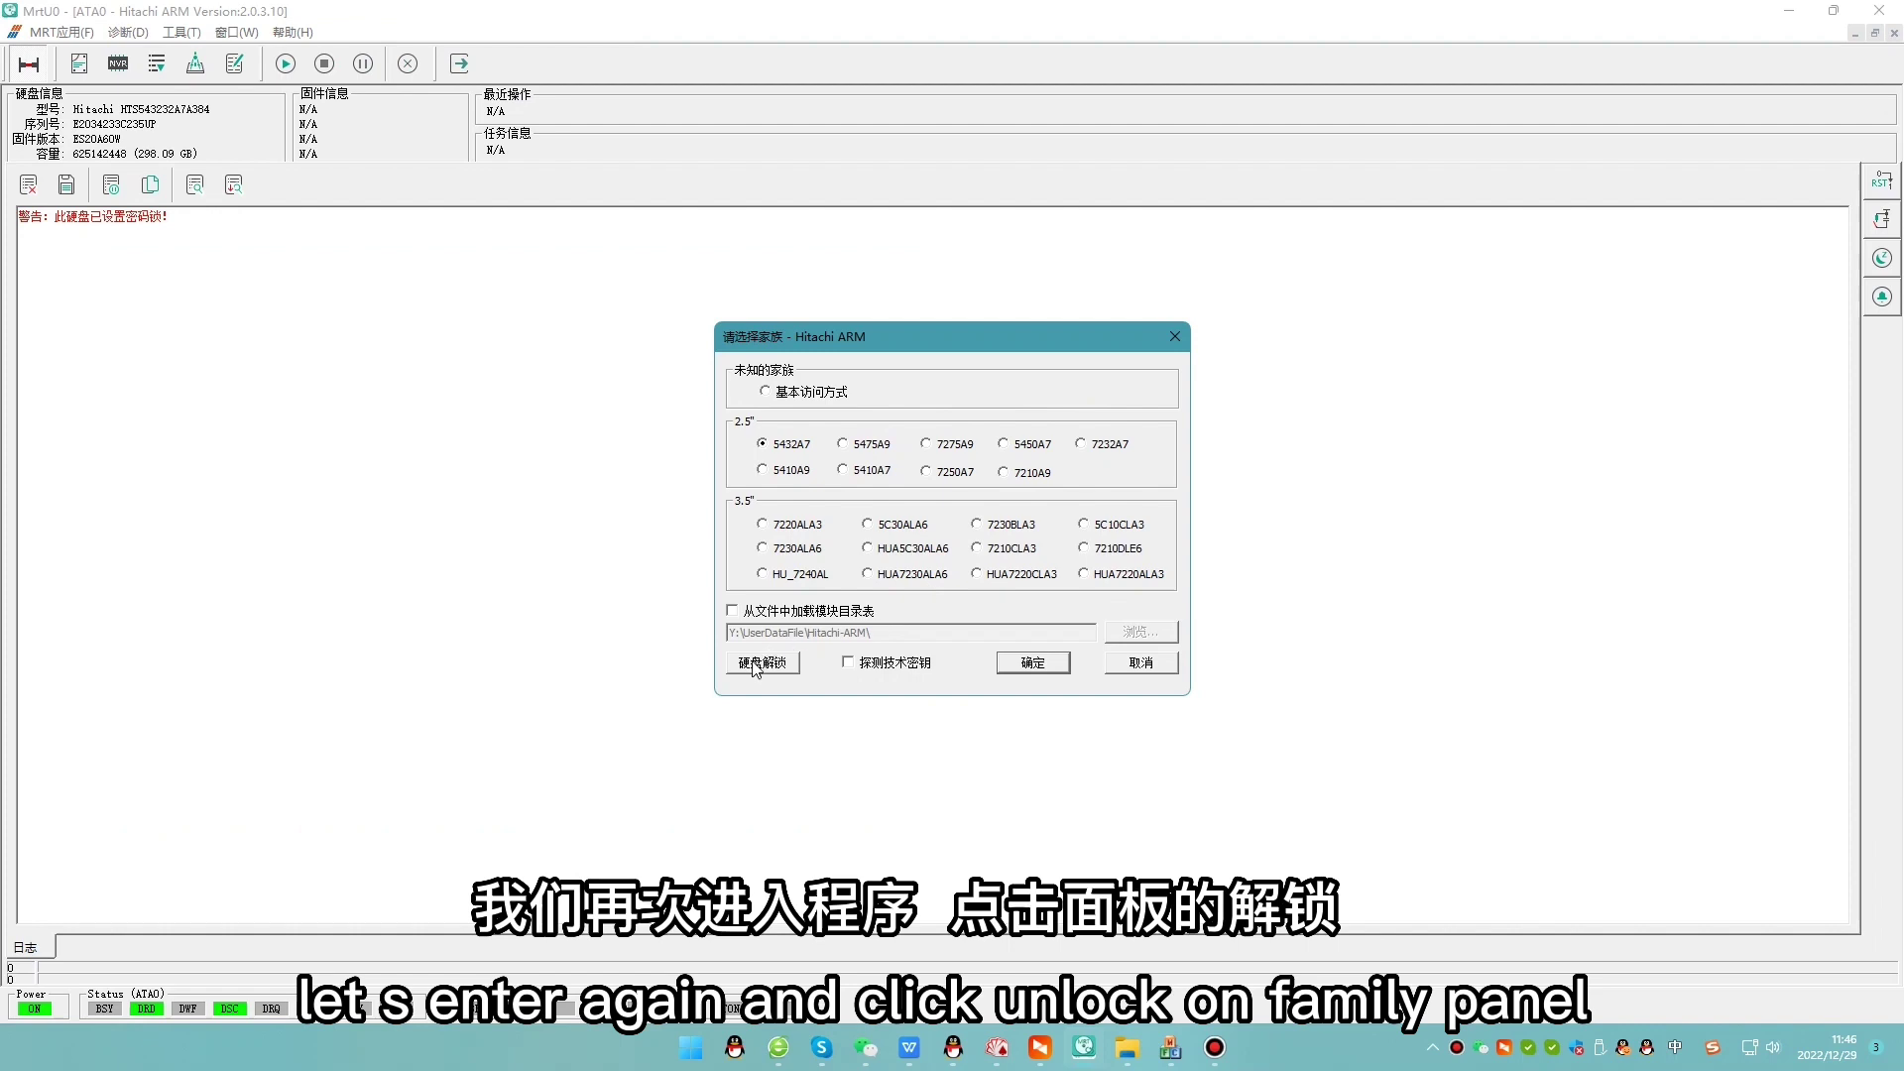
{"action": "left_click", "coordinate": [767, 662]}
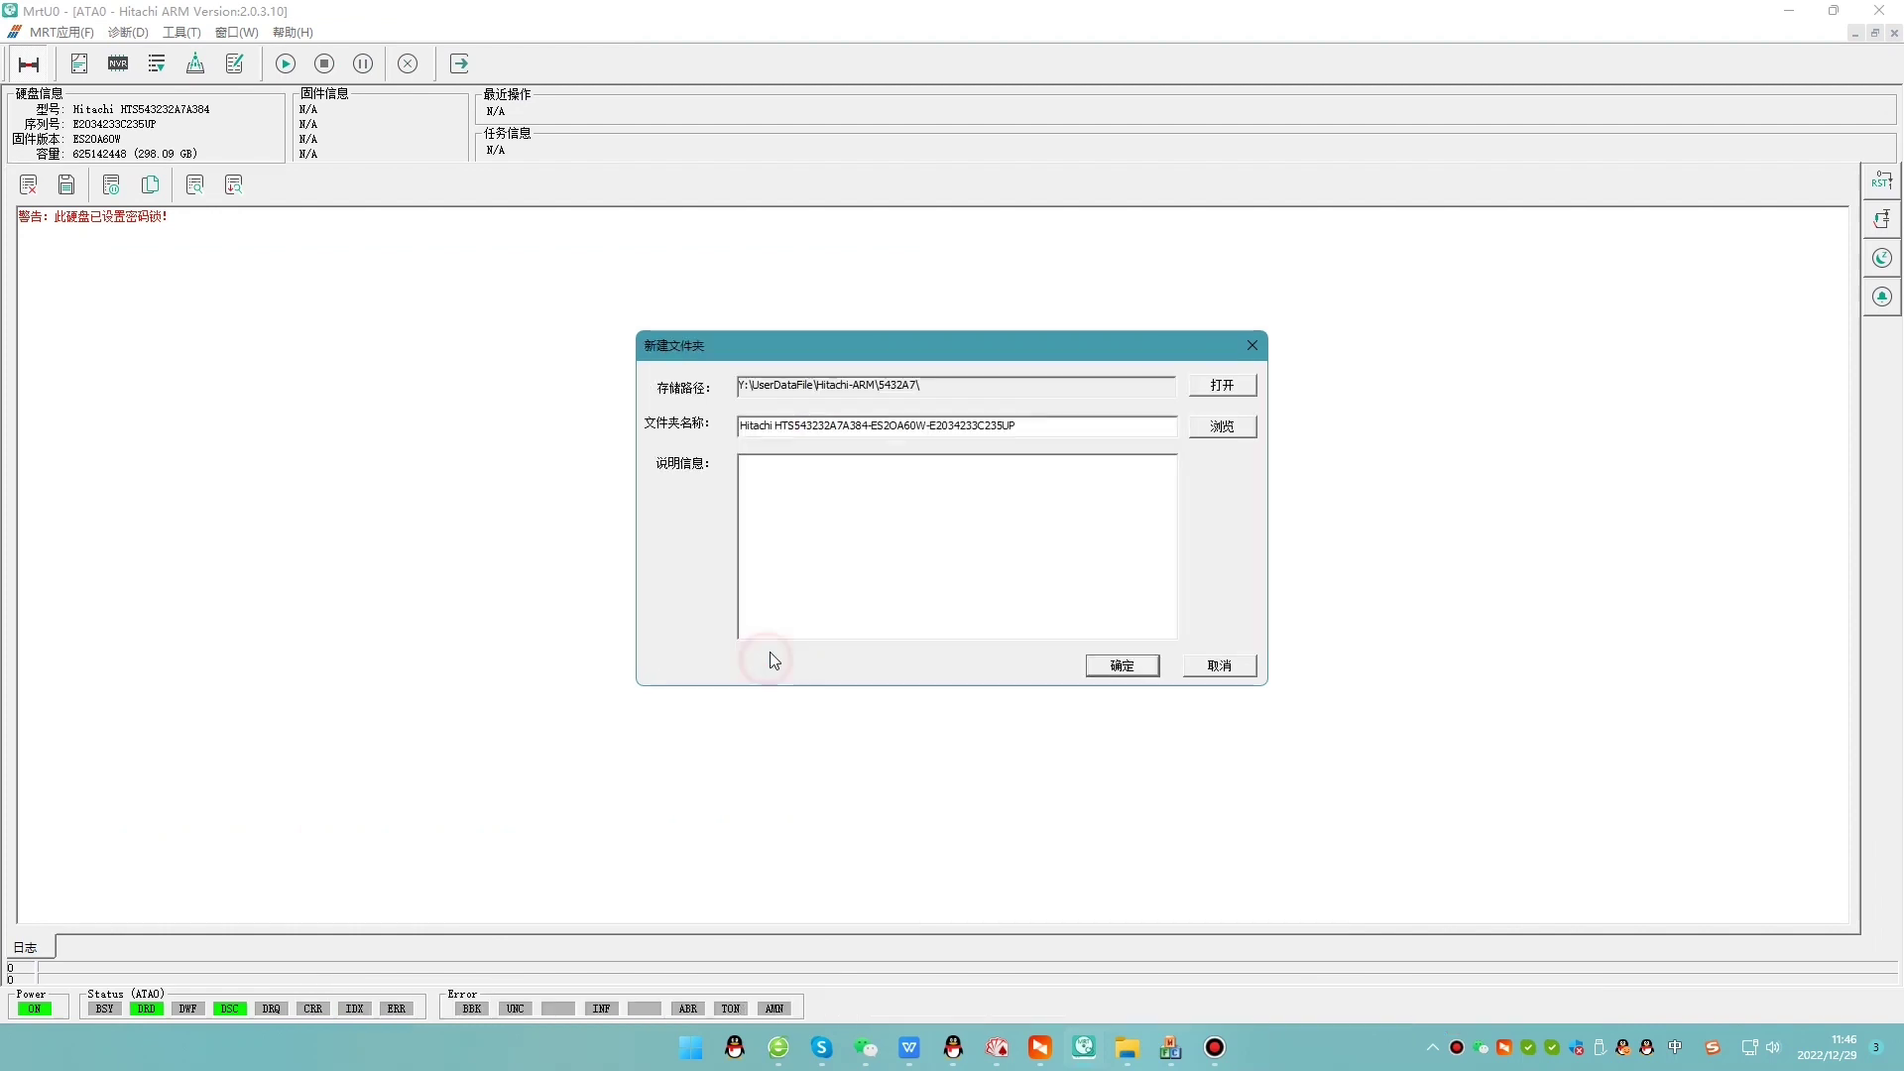
{"action": "left_click", "coordinate": [1123, 665]}
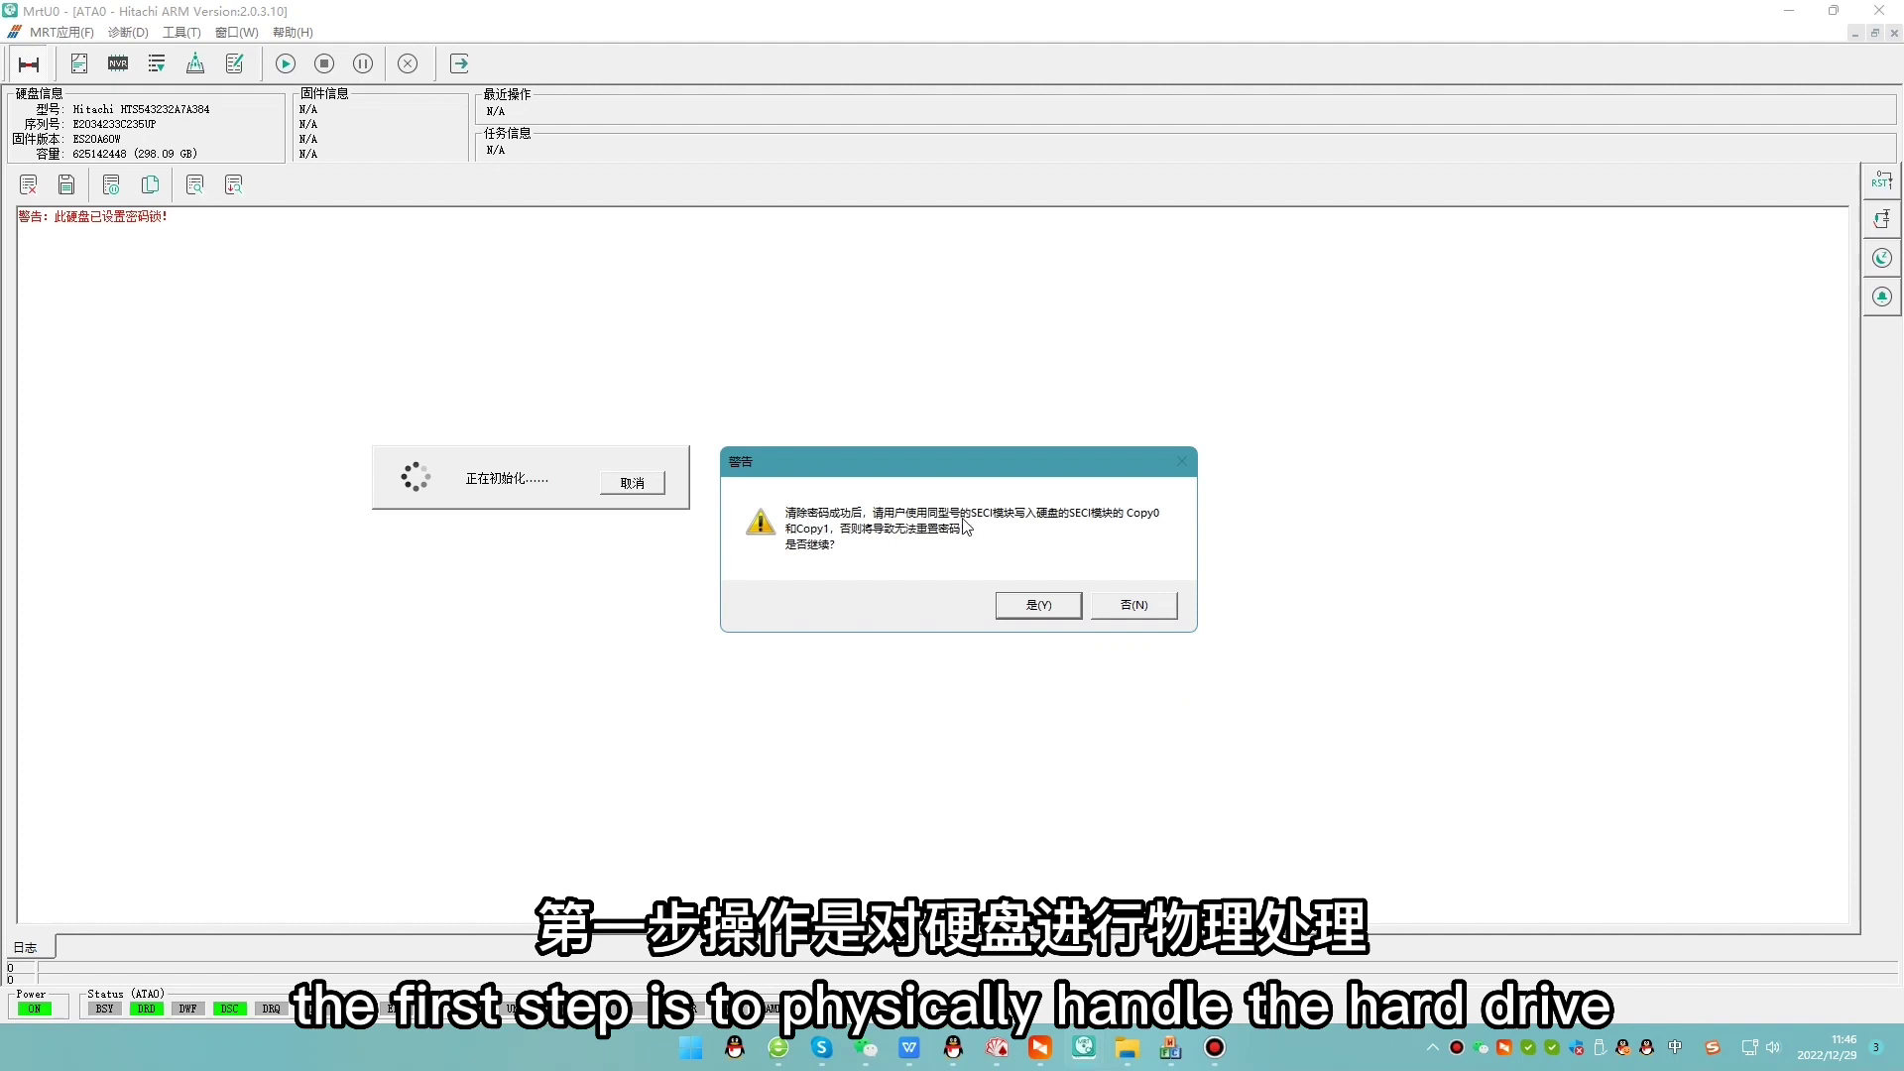
{"action": "left_click", "coordinate": [1057, 606]}
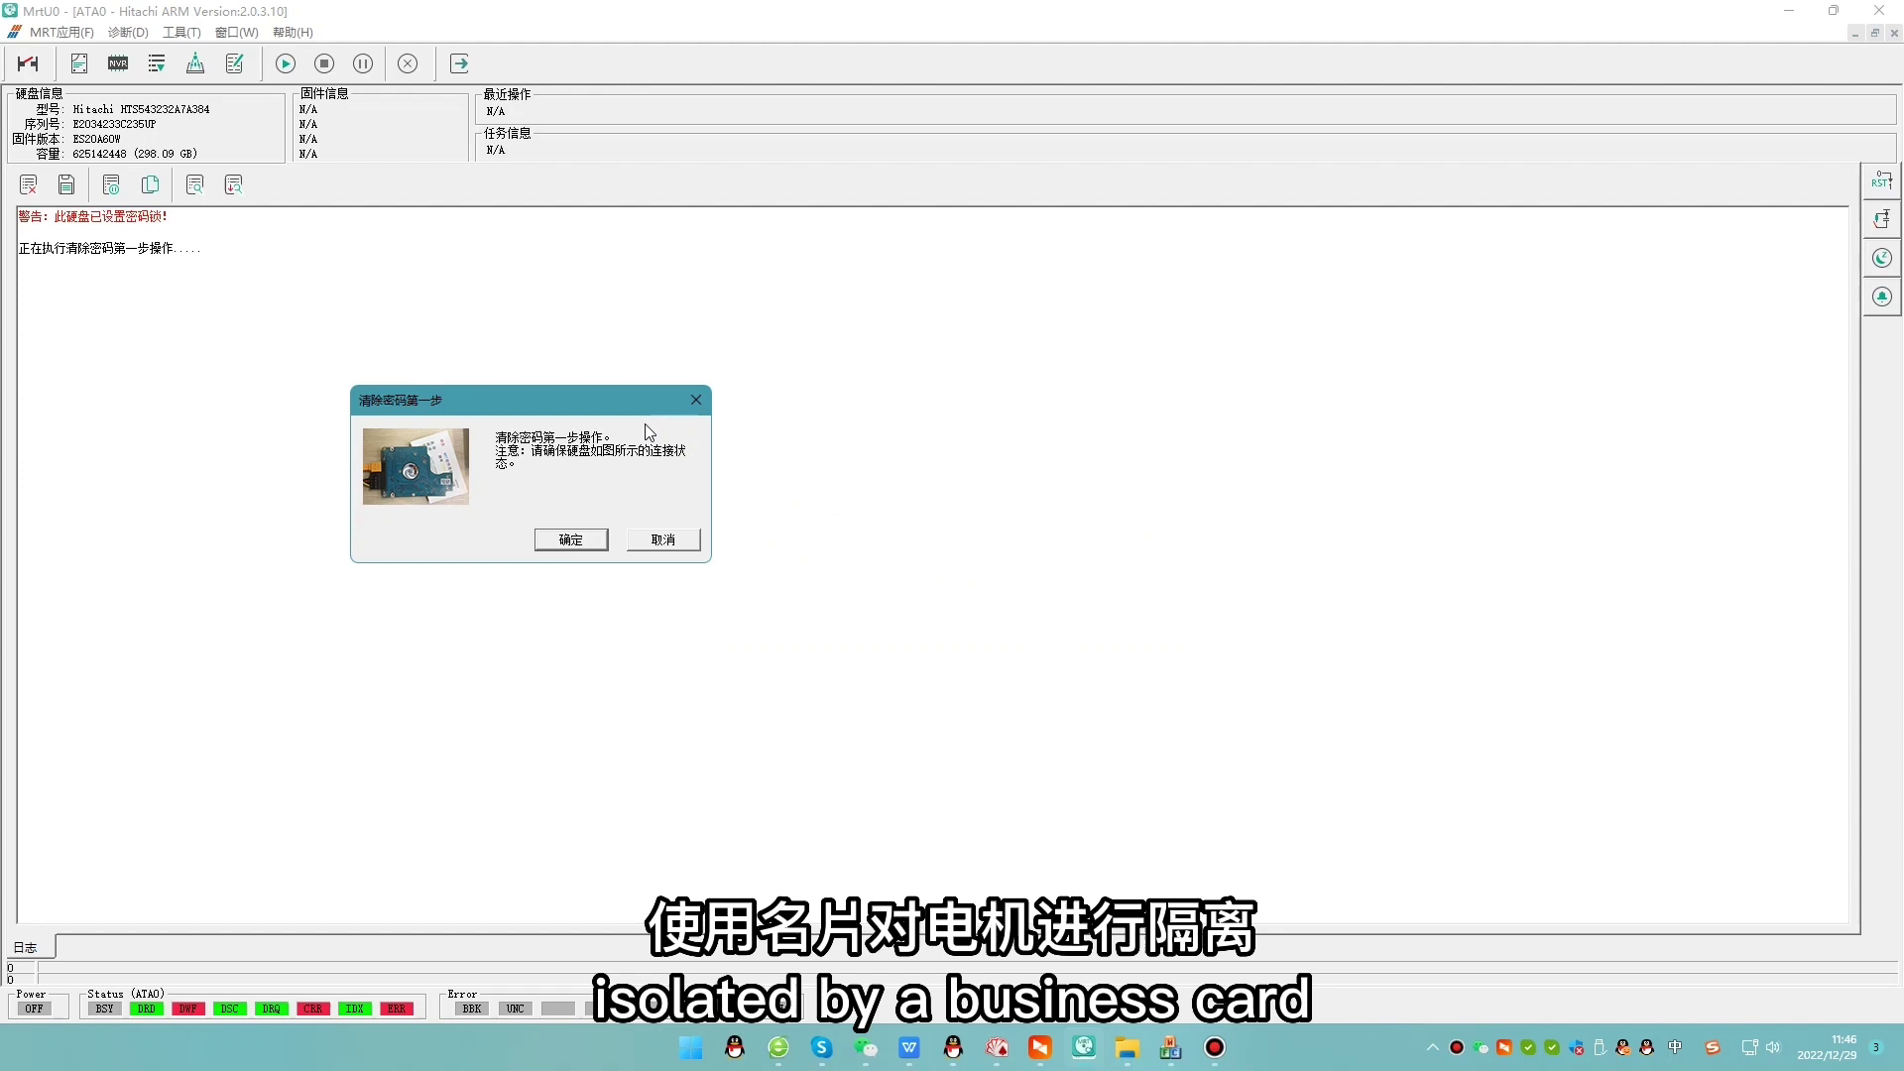
- Run the first and second password-clearing operations with the drive connected as pictured for each stage
{"action": "left_click_drag", "start_coordinate": [610, 402], "coordinate": [1054, 444]}
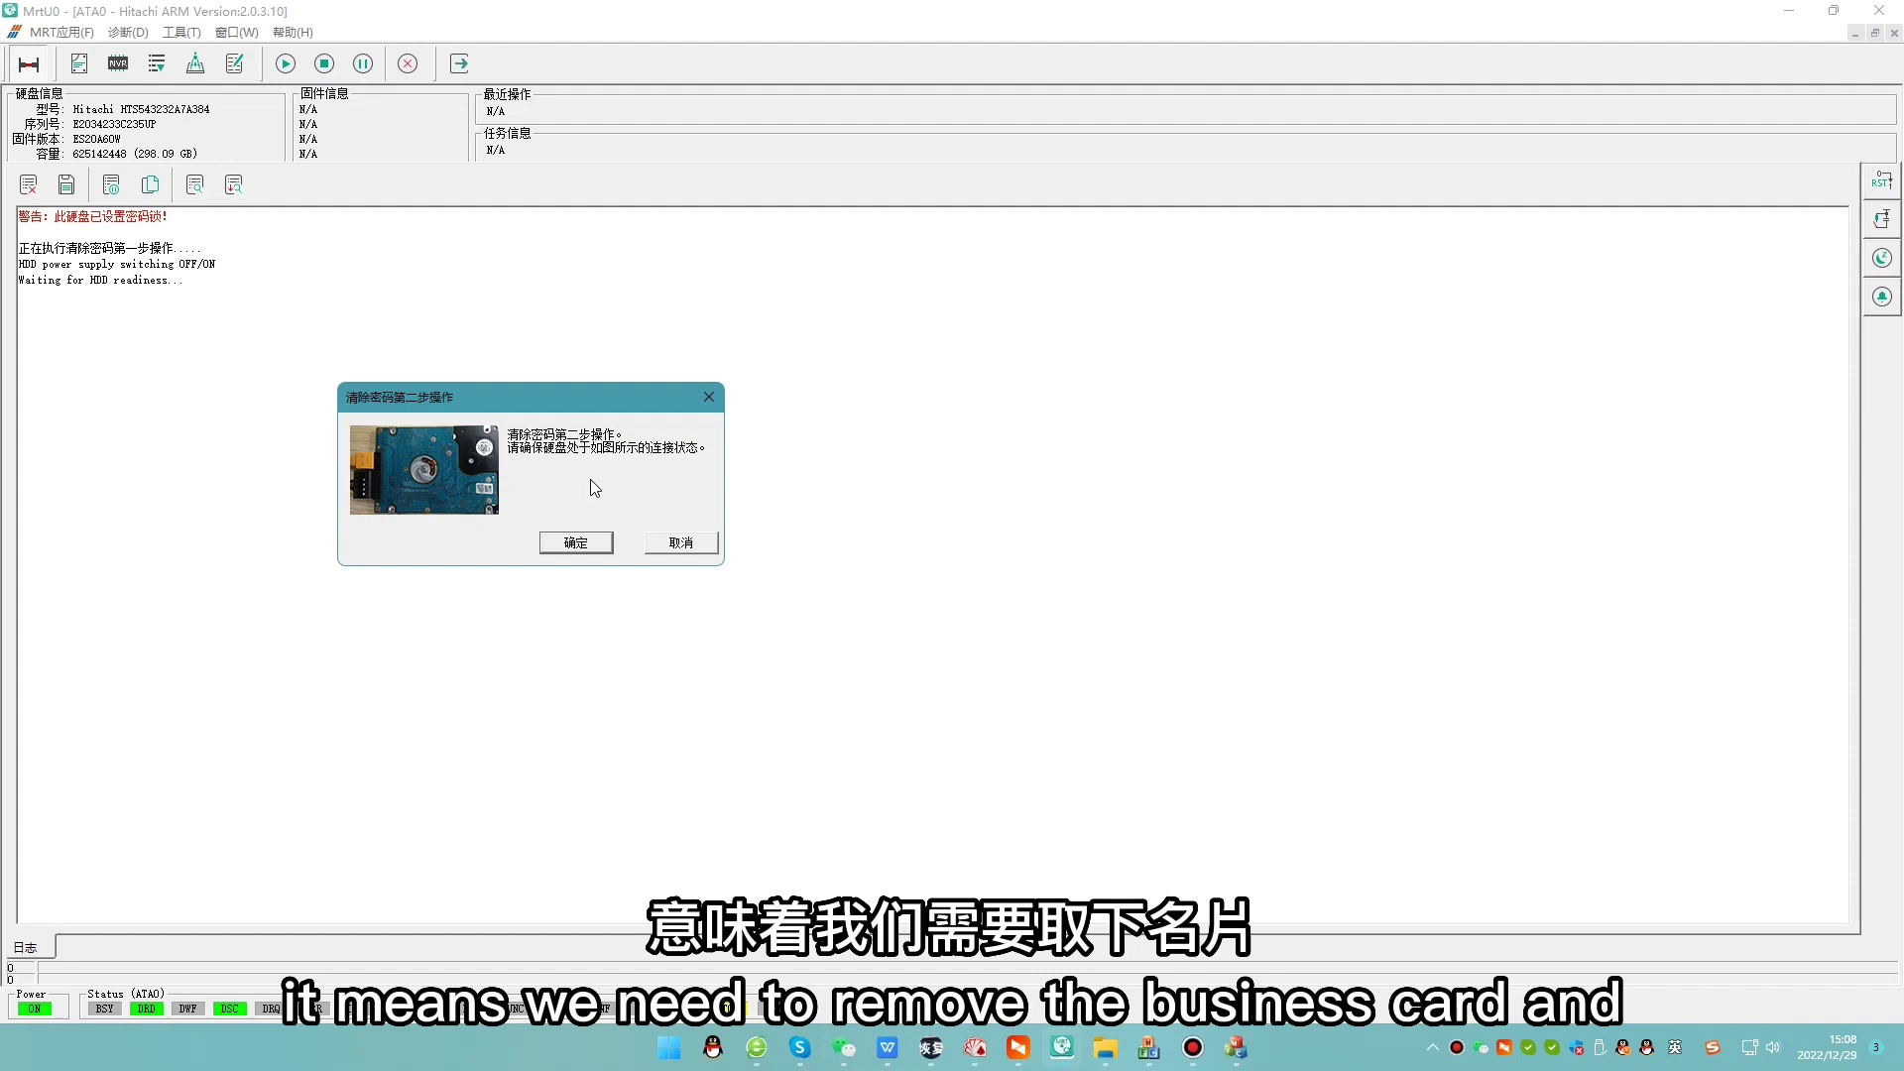
{"action": "left_click_drag", "start_coordinate": [627, 401], "coordinate": [1007, 458]}
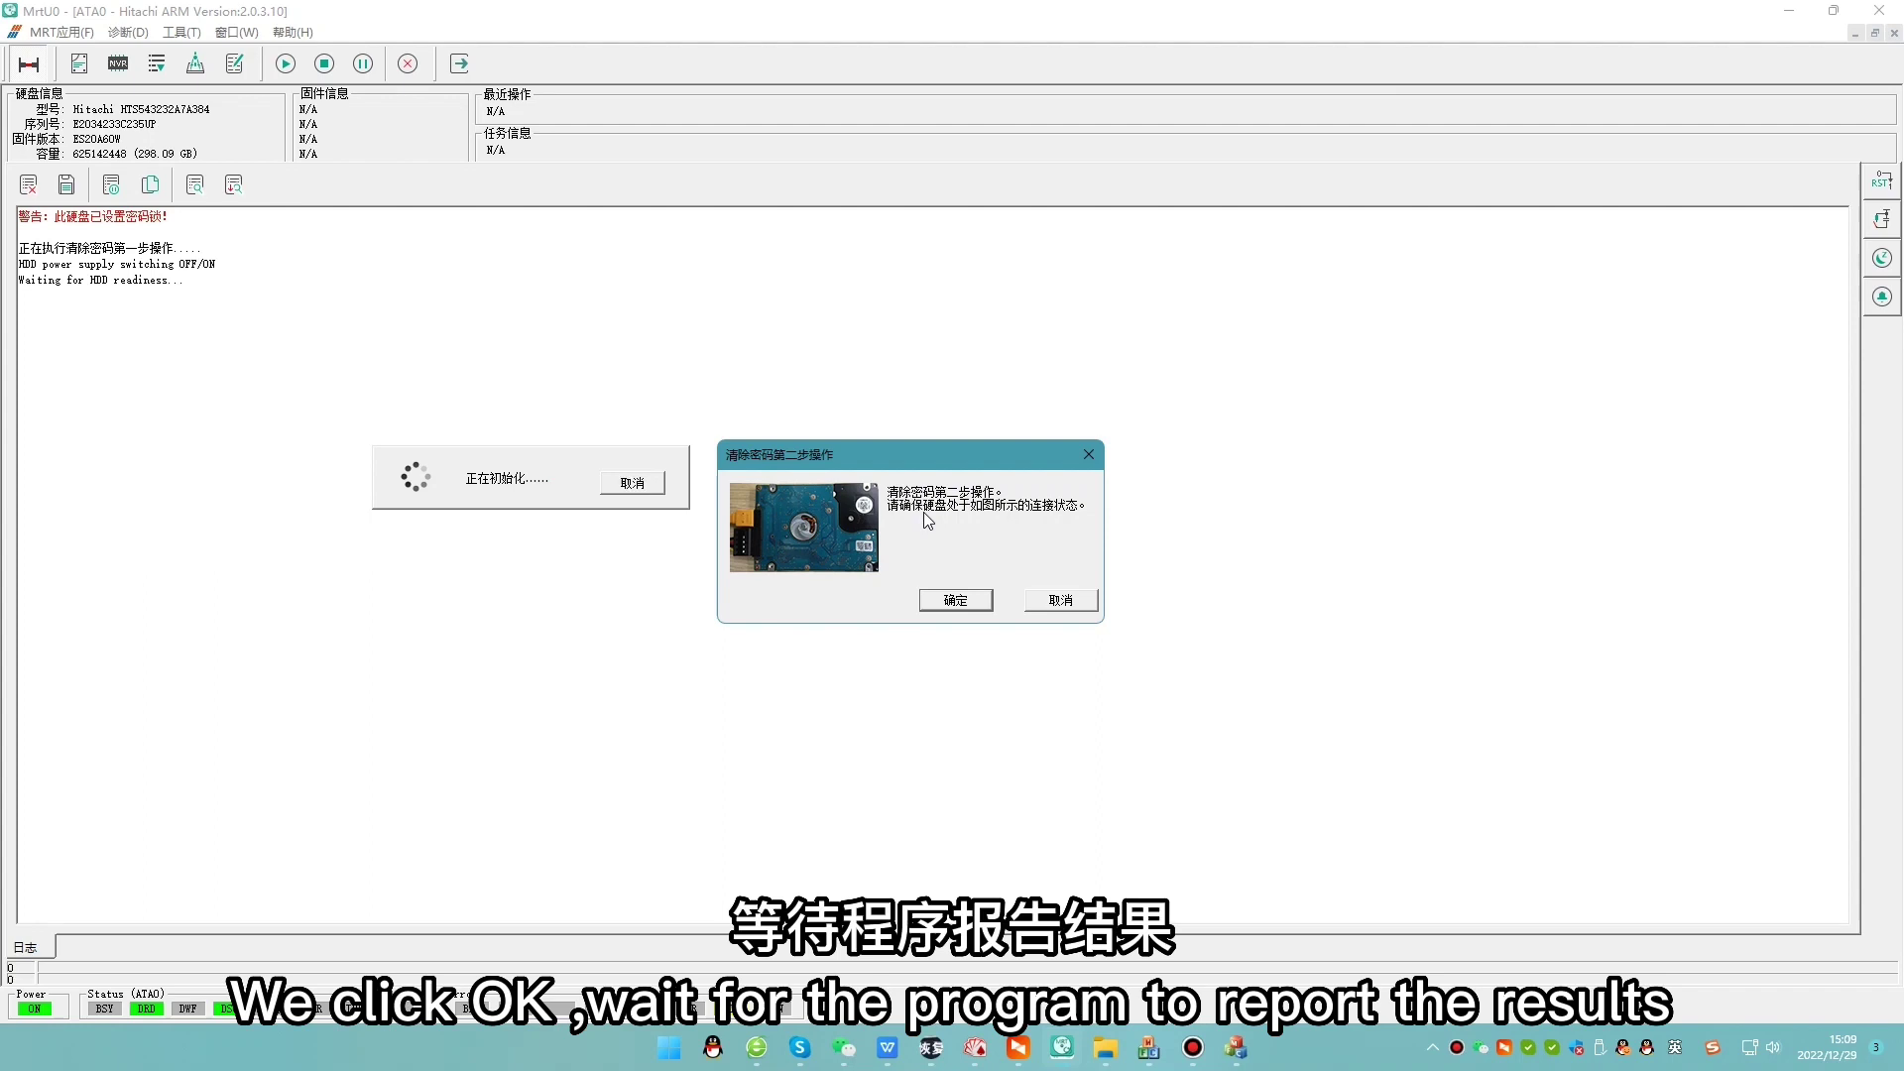
{"action": "left_click", "coordinate": [955, 600]}
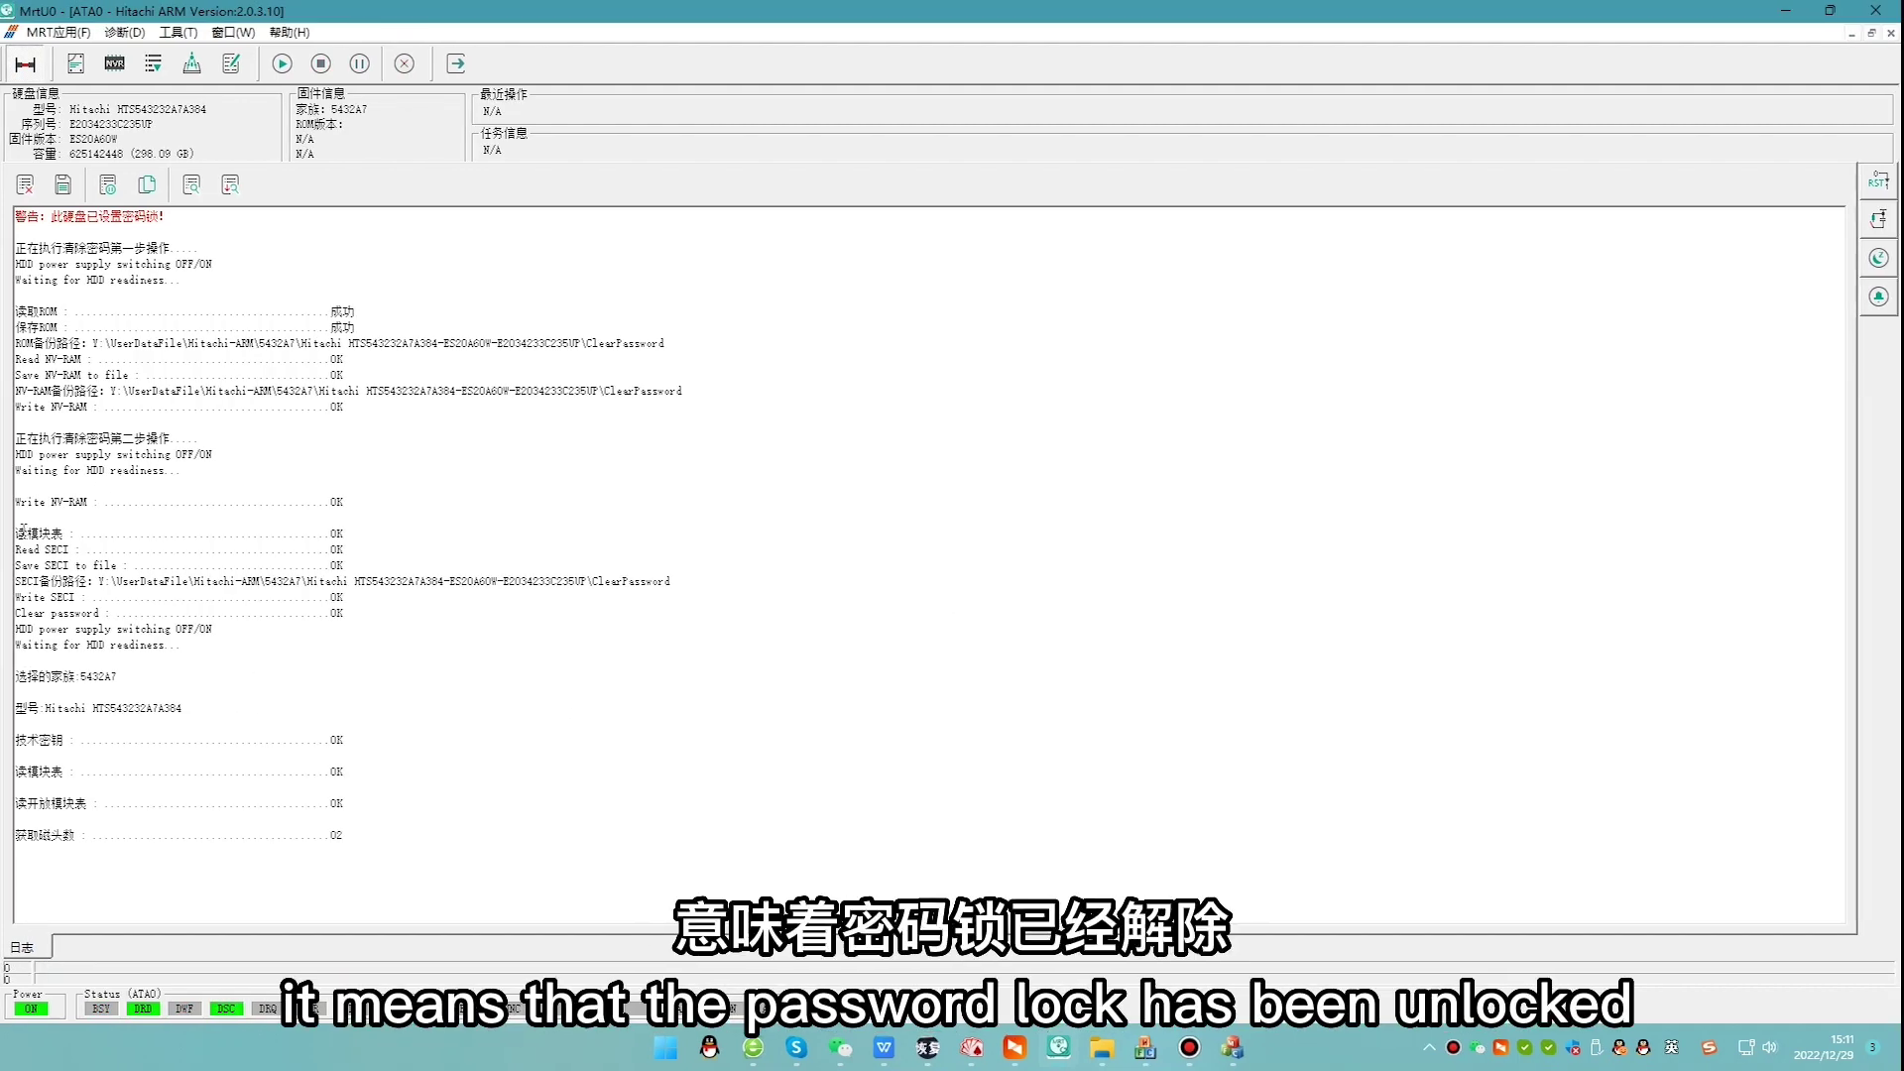
- Examine the log entries for the module table read, SECI backup and write, and password clearing
{"action": "left_click_drag", "start_coordinate": [378, 537], "coordinate": [15, 535]}
{"action": "left_click_drag", "start_coordinate": [347, 564], "coordinate": [615, 619]}
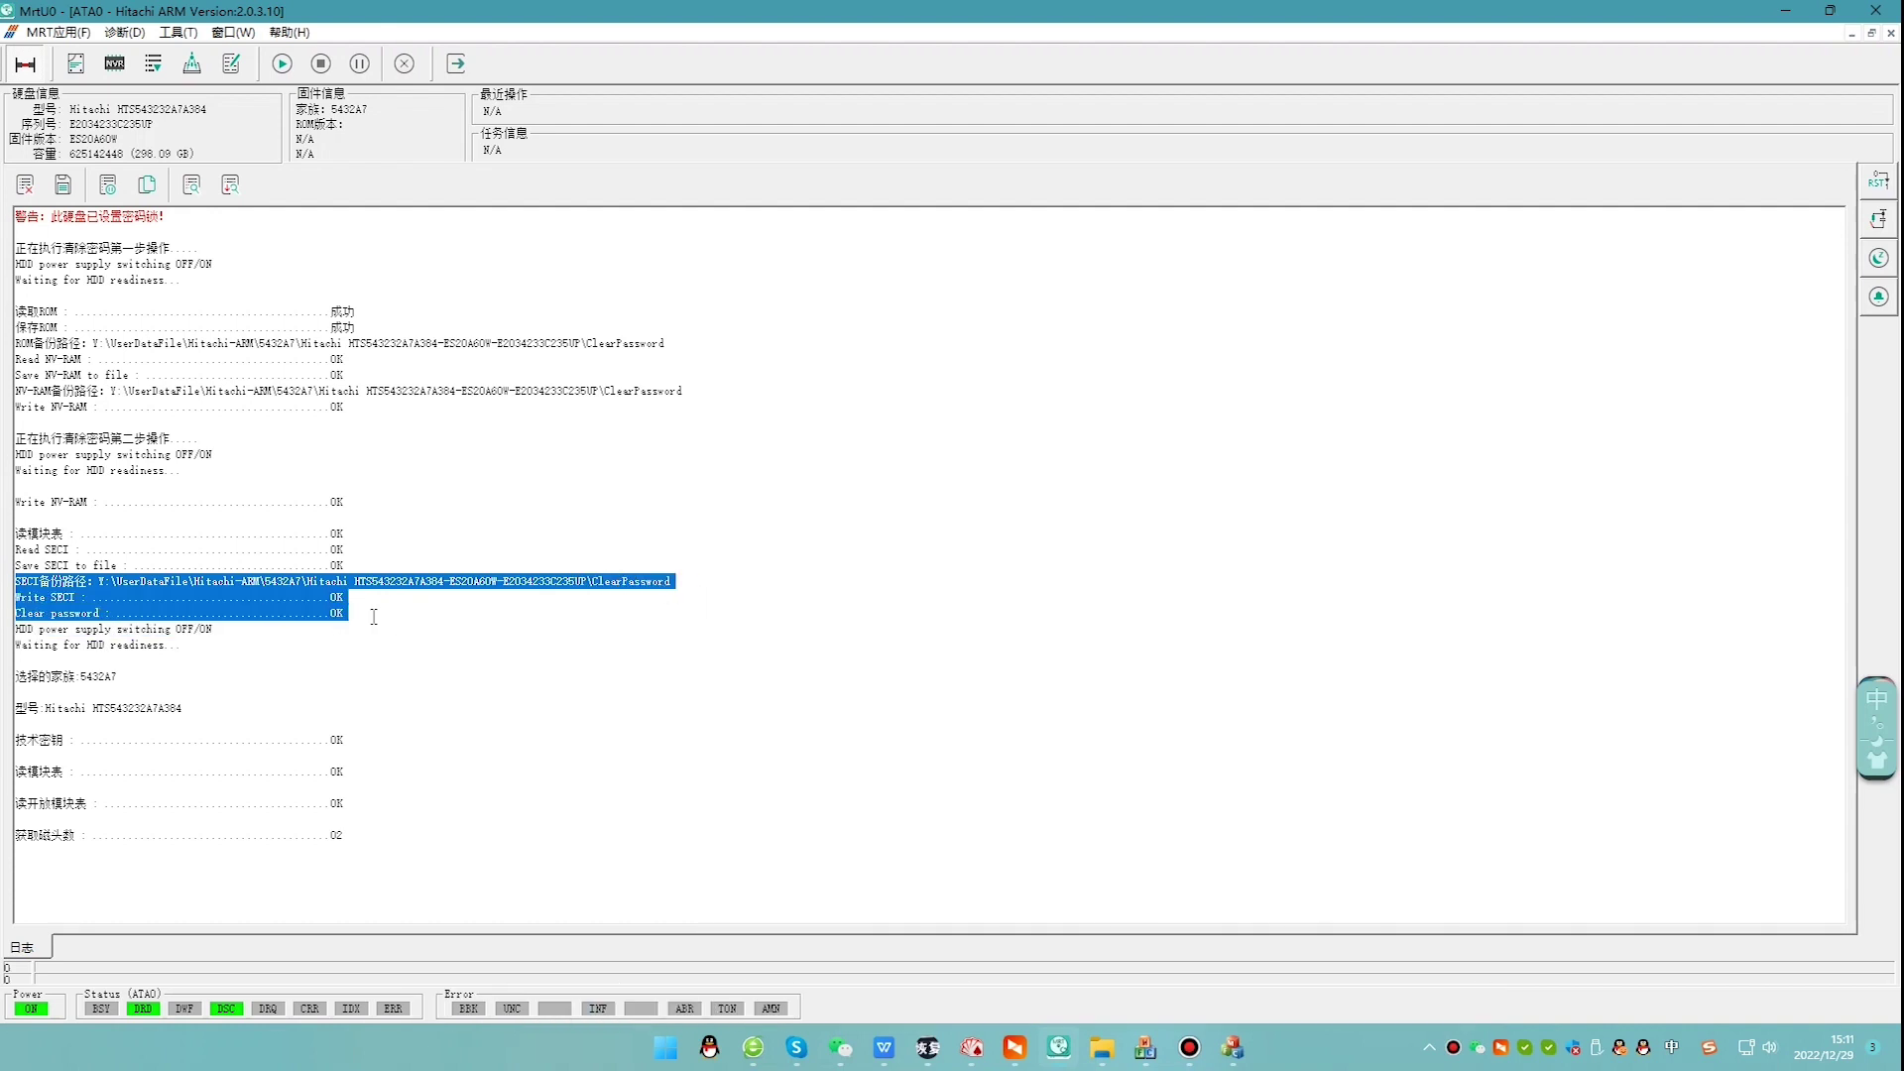
{"action": "left_click_drag", "start_coordinate": [371, 615], "coordinate": [15, 613]}
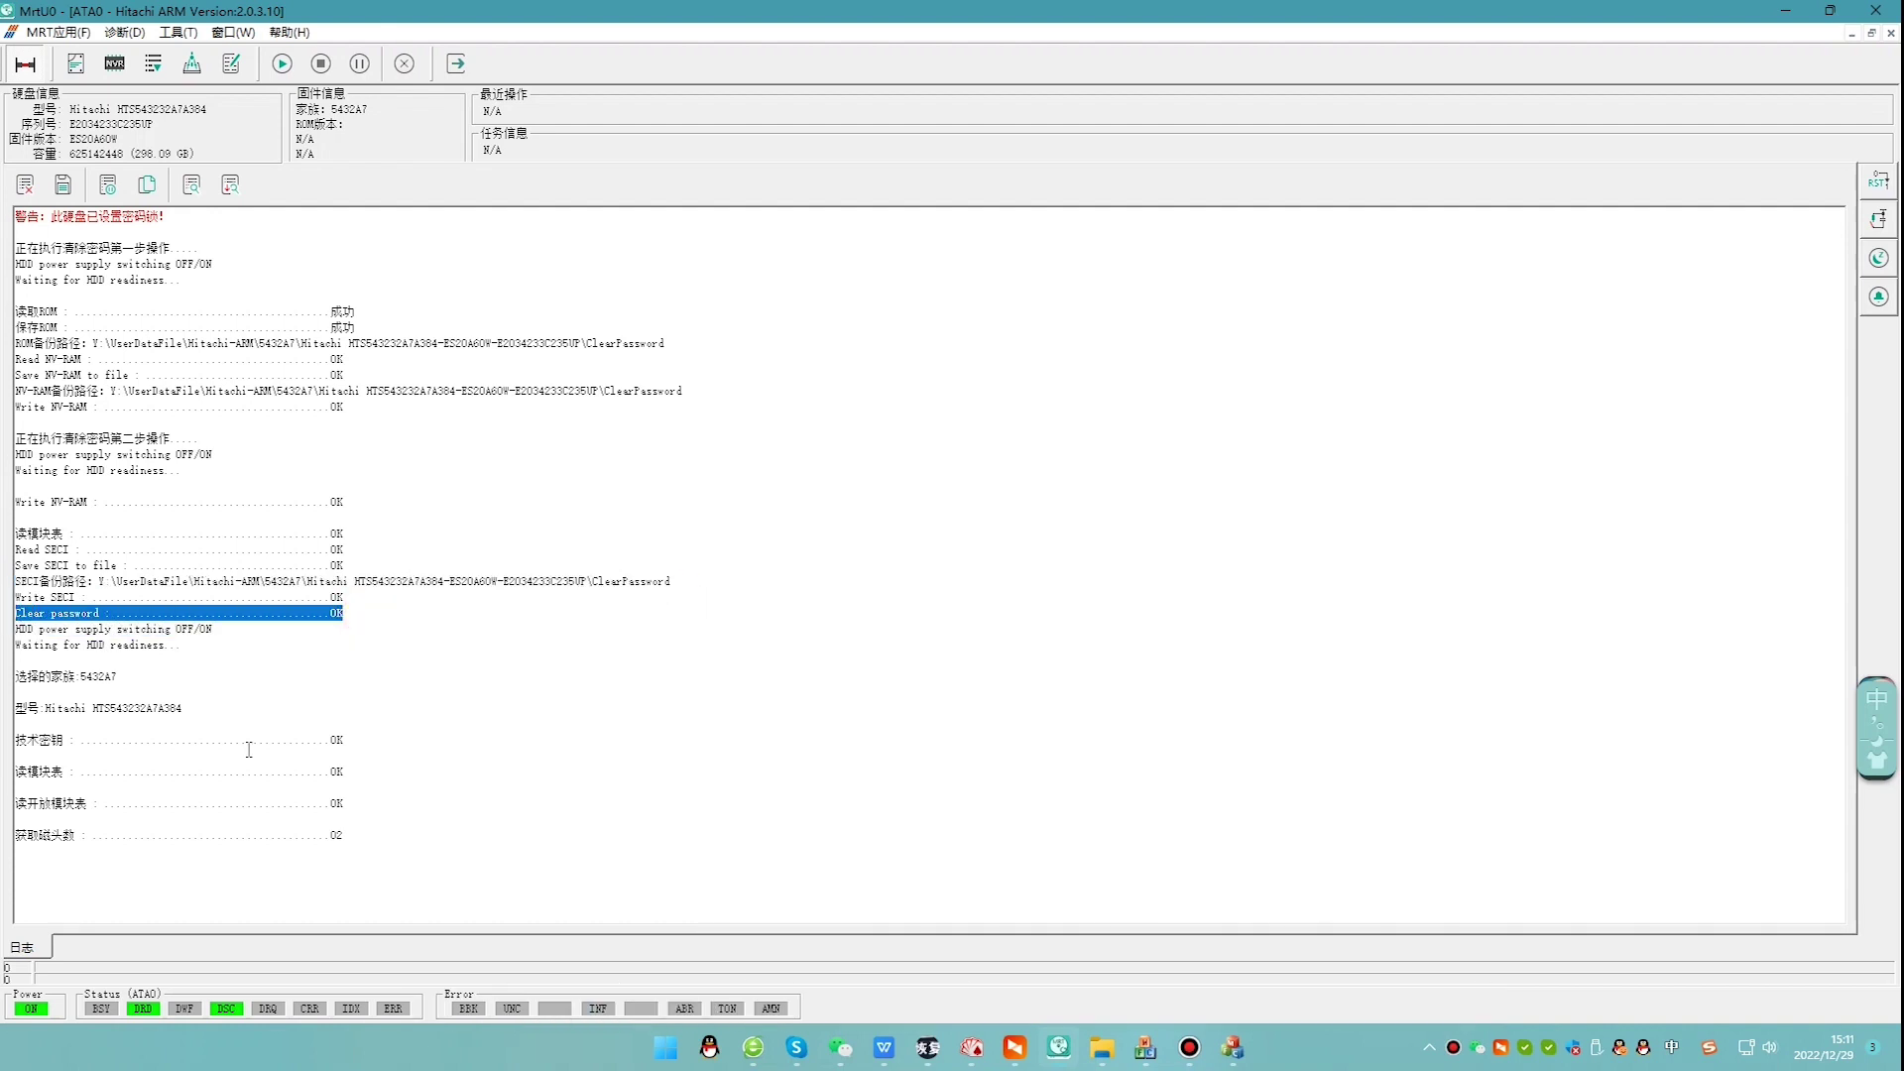
{"action": "left_click", "coordinate": [378, 851]}
- Reload the module list and open module list from the basic status information, then re-identify the device
{"action": "left_click", "coordinate": [73, 66]}
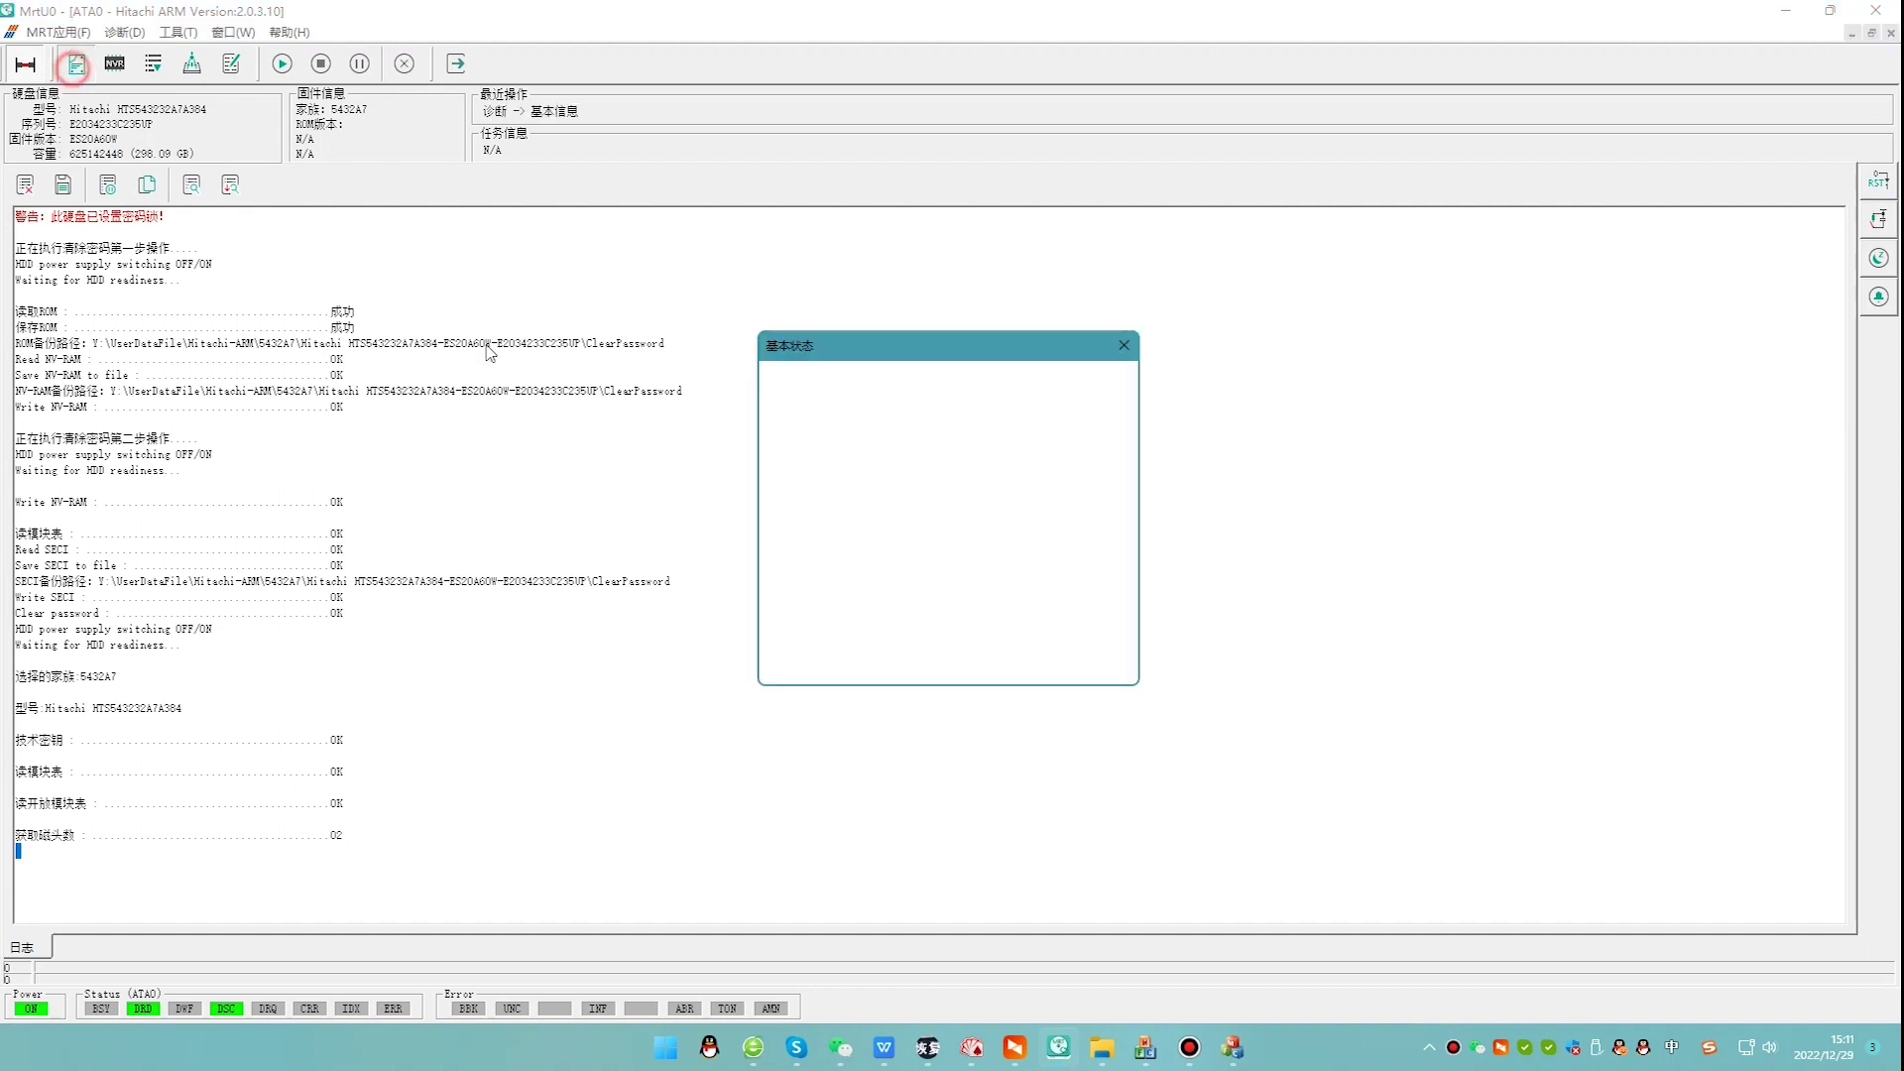
{"action": "left_click", "coordinate": [989, 622]}
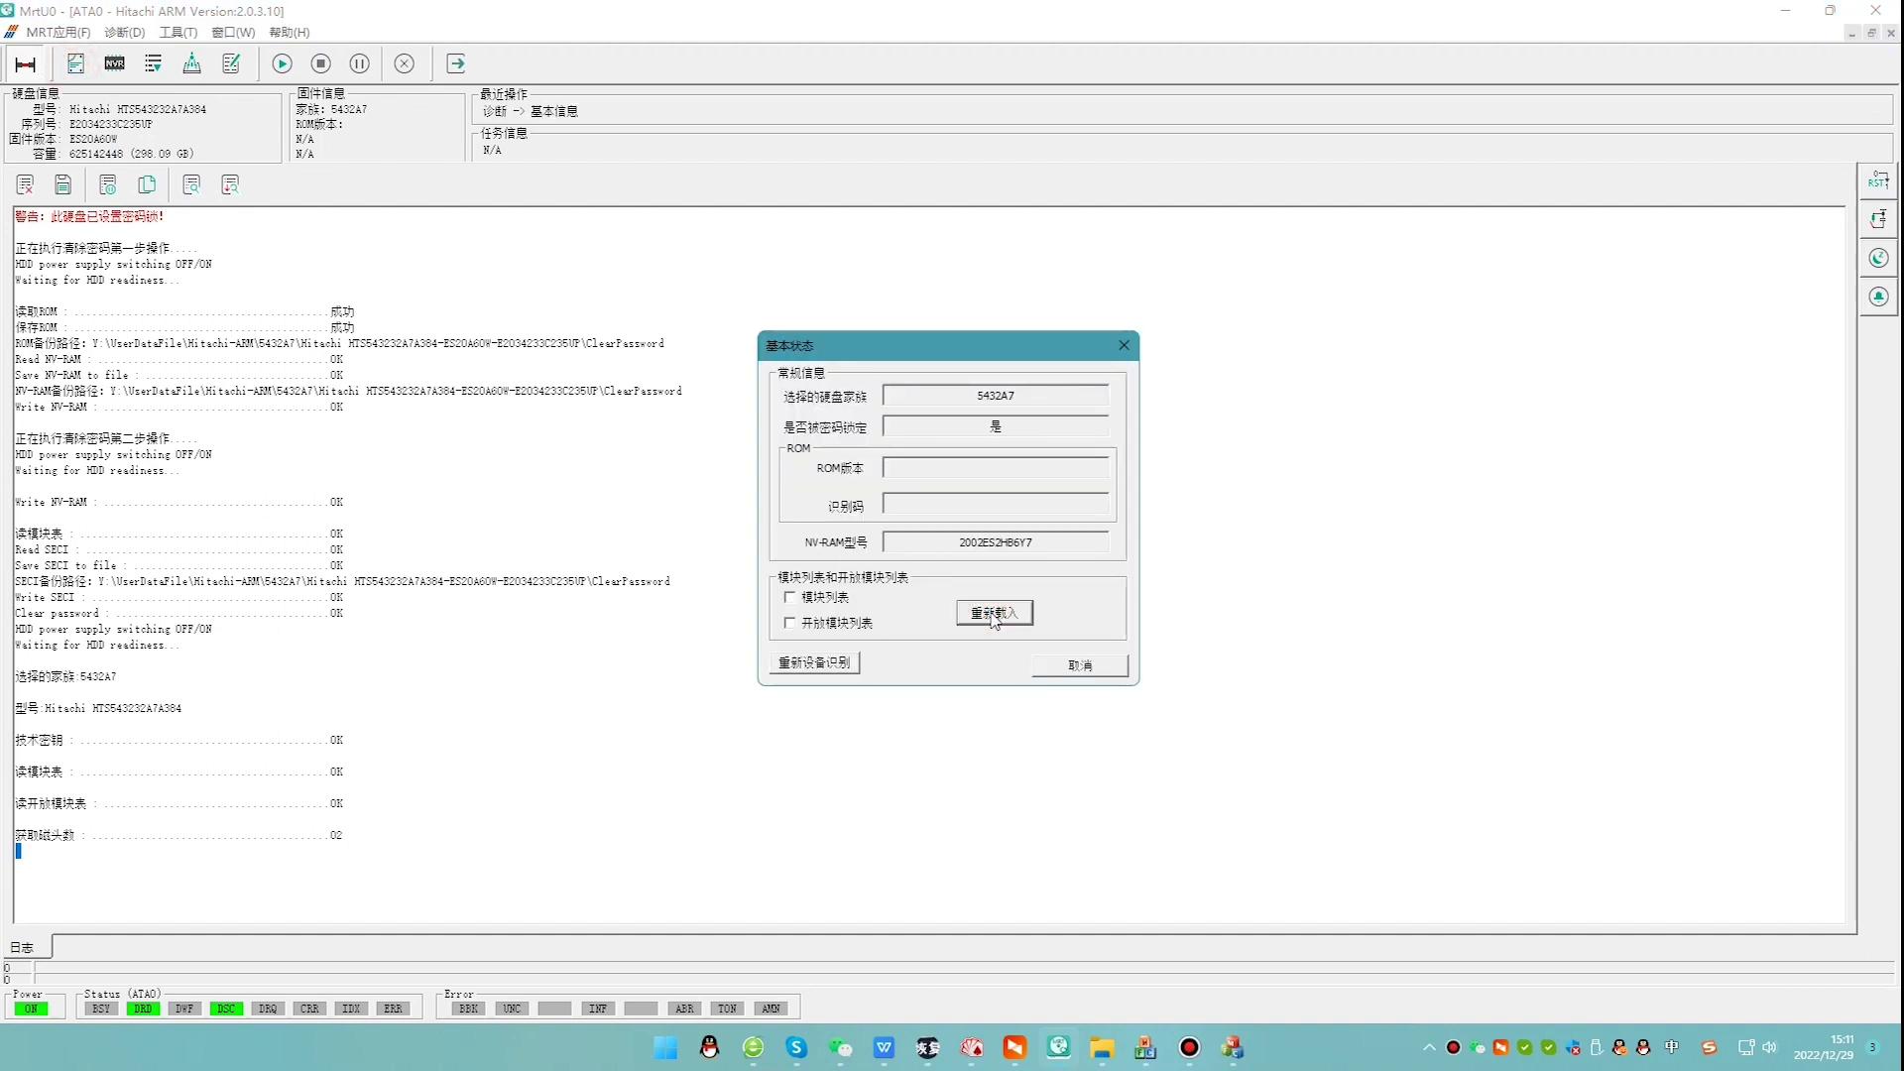
{"action": "left_click", "coordinate": [824, 598]}
{"action": "left_click", "coordinate": [826, 623]}
{"action": "left_click", "coordinate": [1011, 615]}
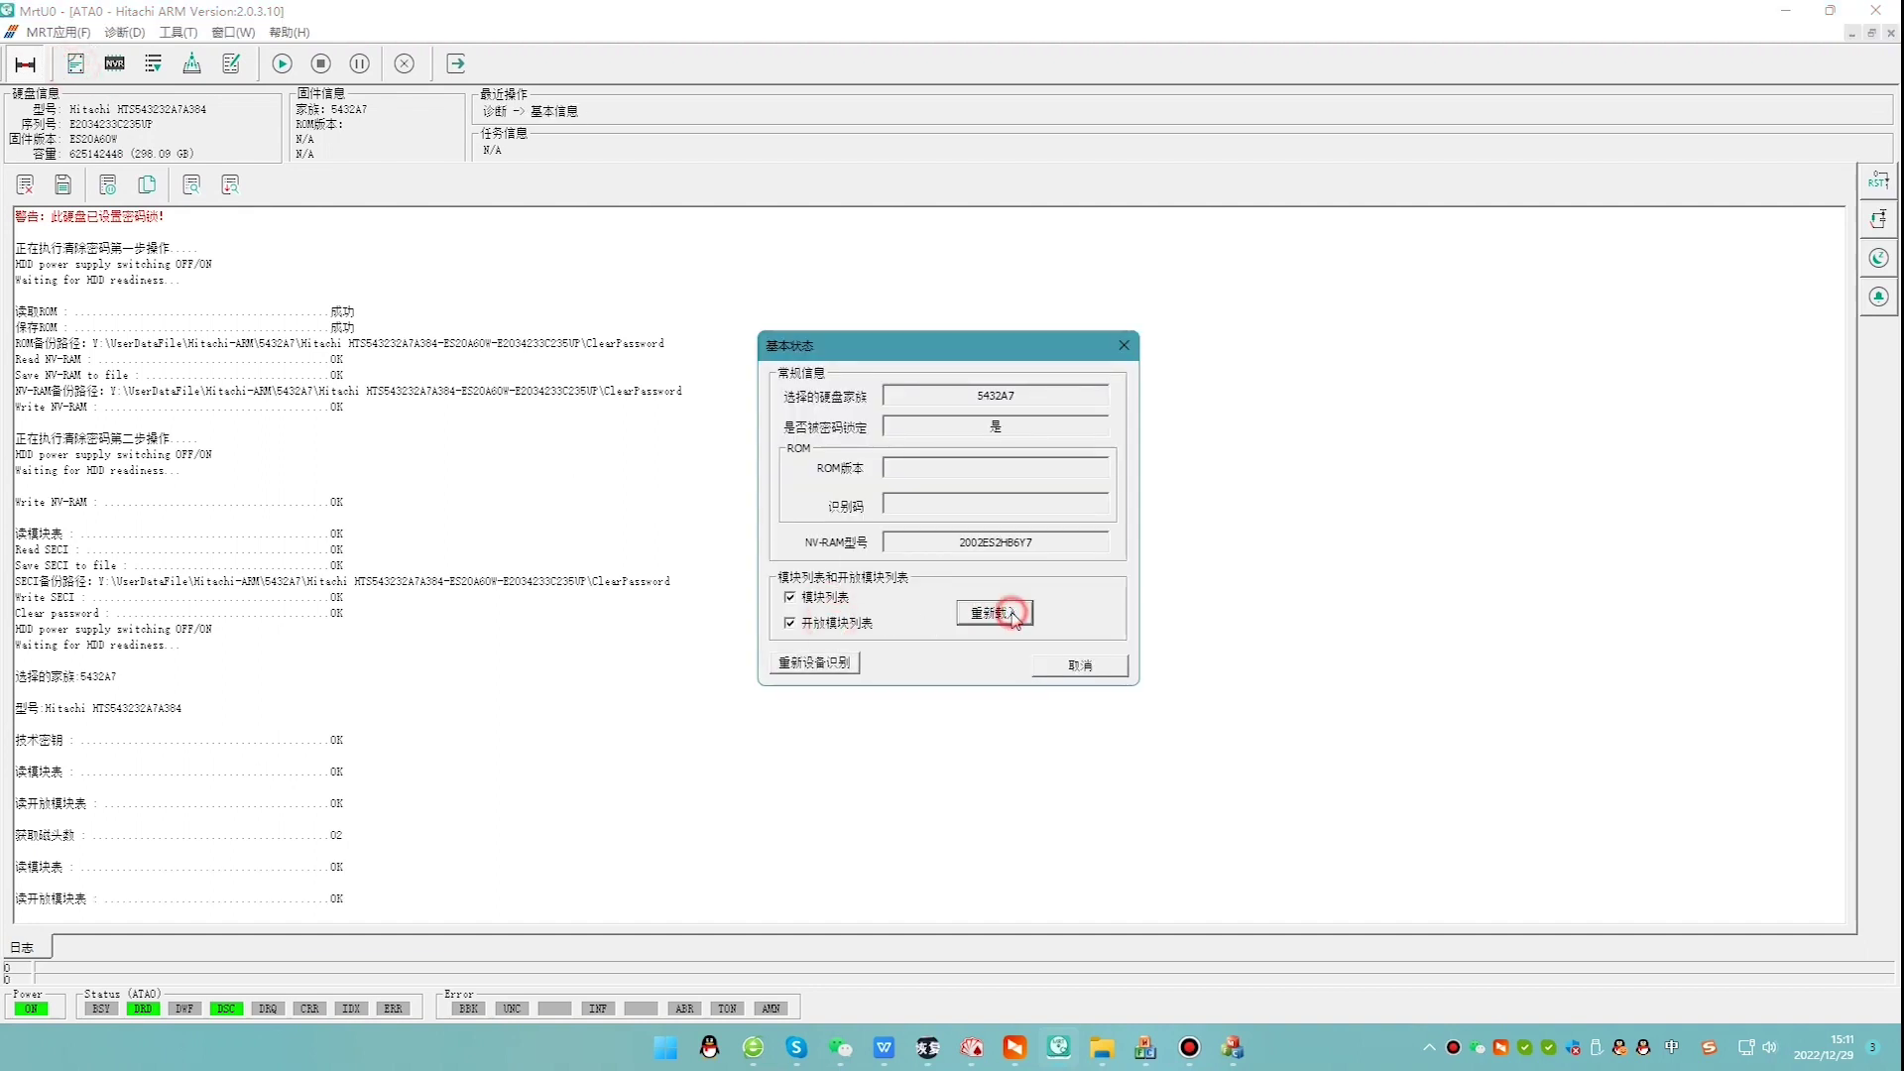
{"action": "left_click", "coordinate": [833, 663]}
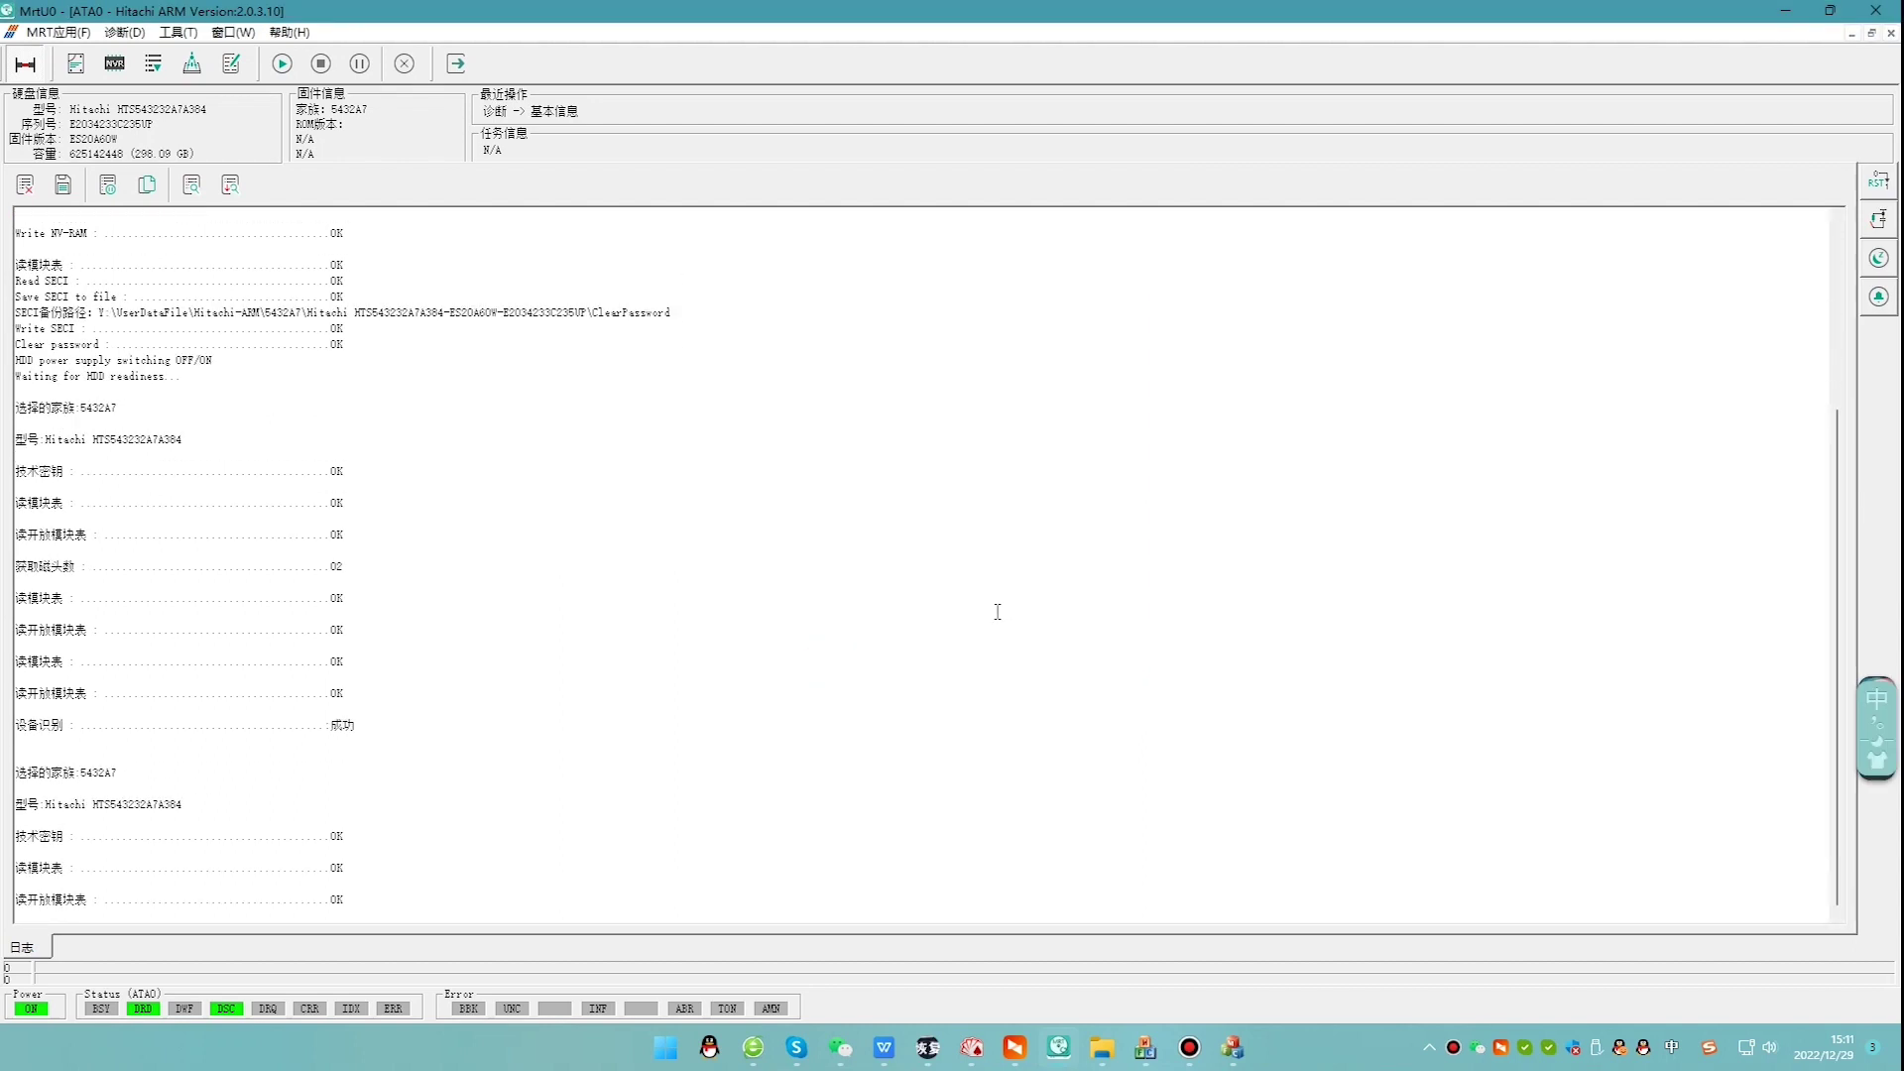
{"action": "left_click", "coordinate": [476, 440]}
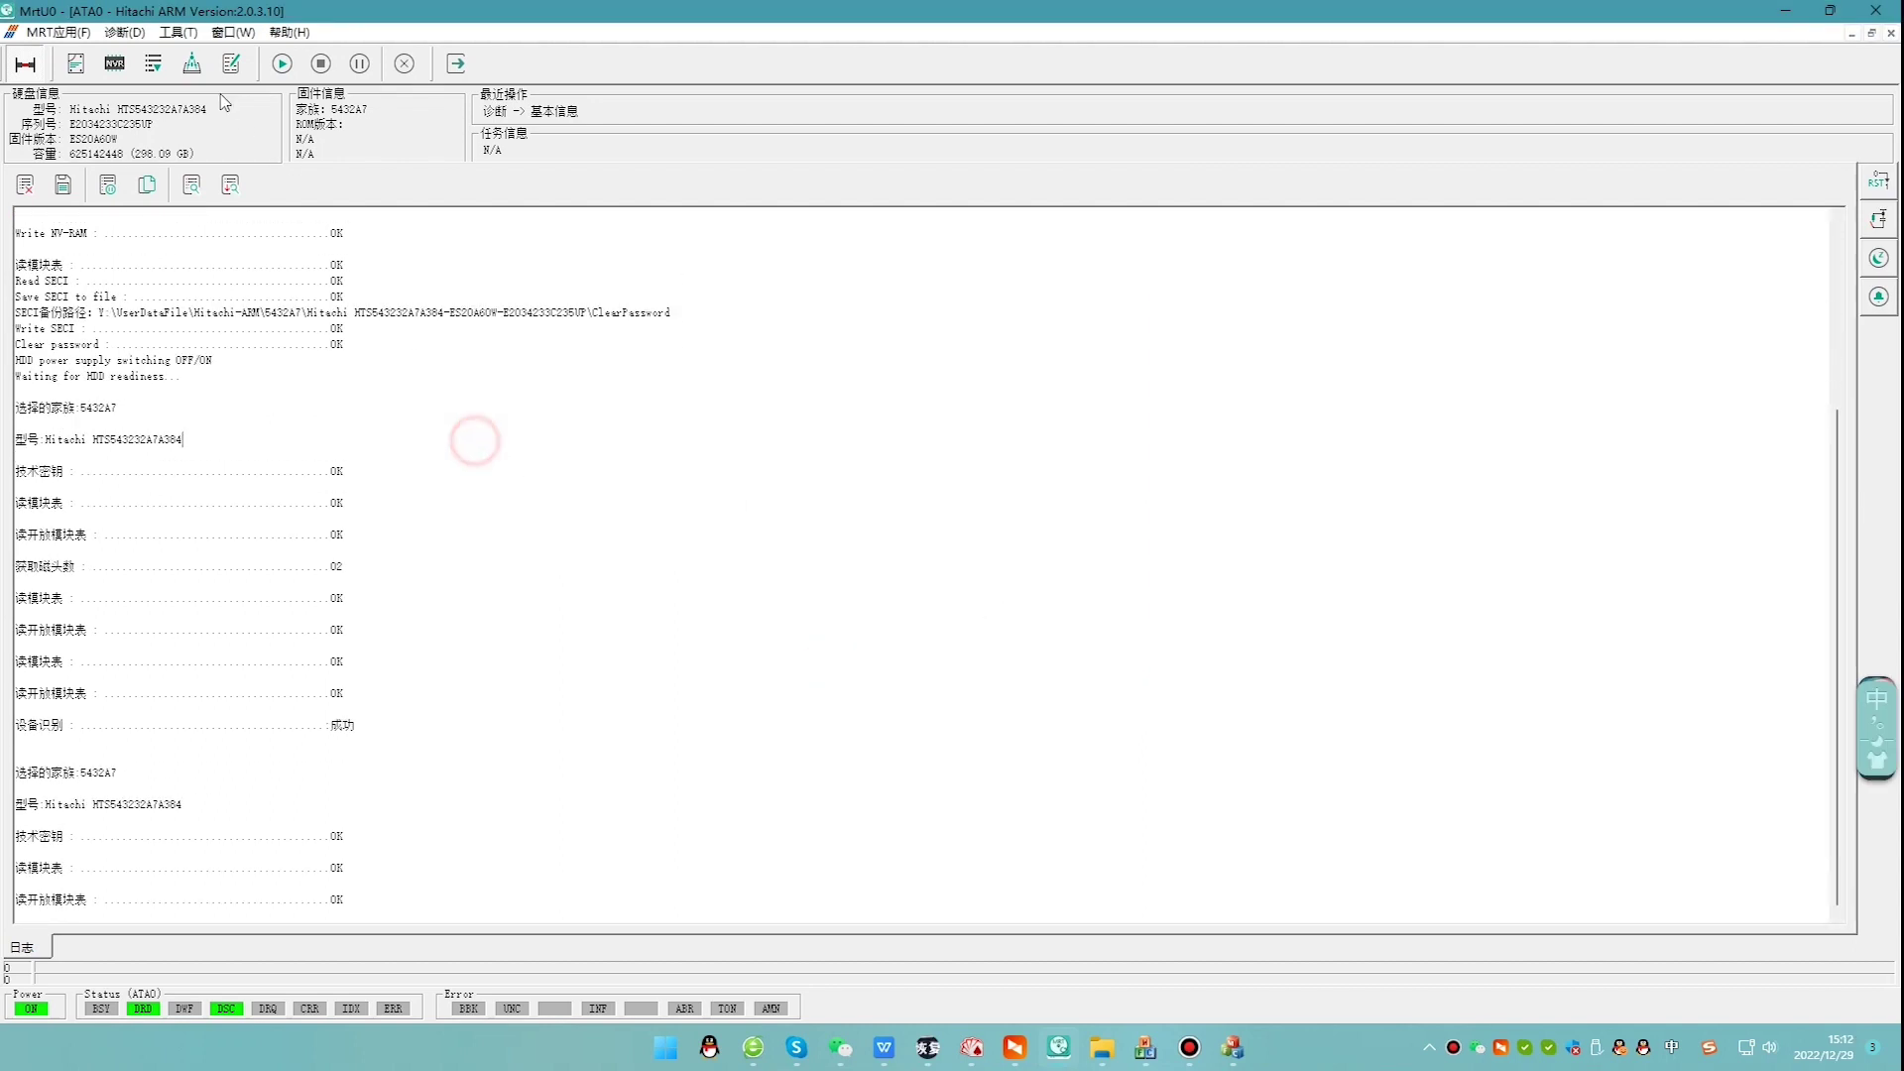
- Exit the ARM utility and re-enter Hitachi - IBM - ARM with the 2.5-inch family 5432A7
{"action": "left_click", "coordinate": [457, 66]}
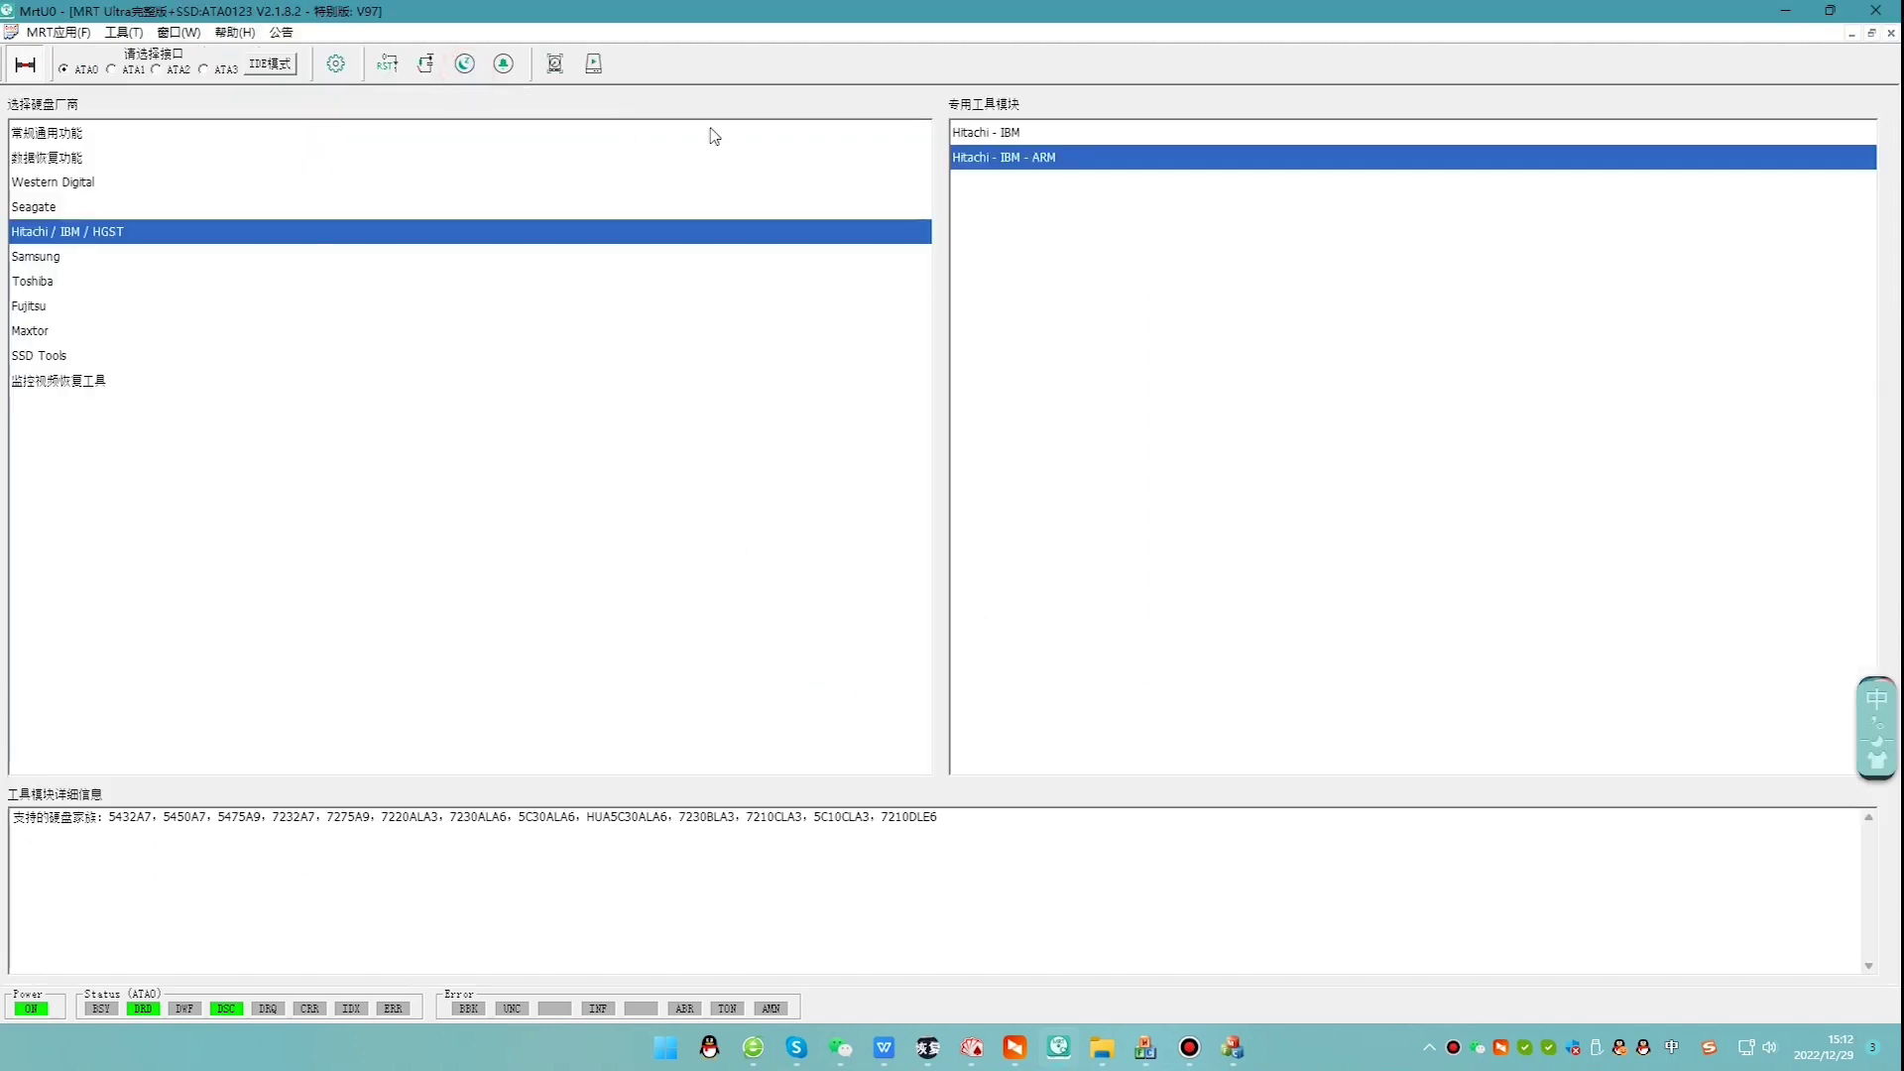
{"action": "double_click", "coordinate": [1044, 164]}
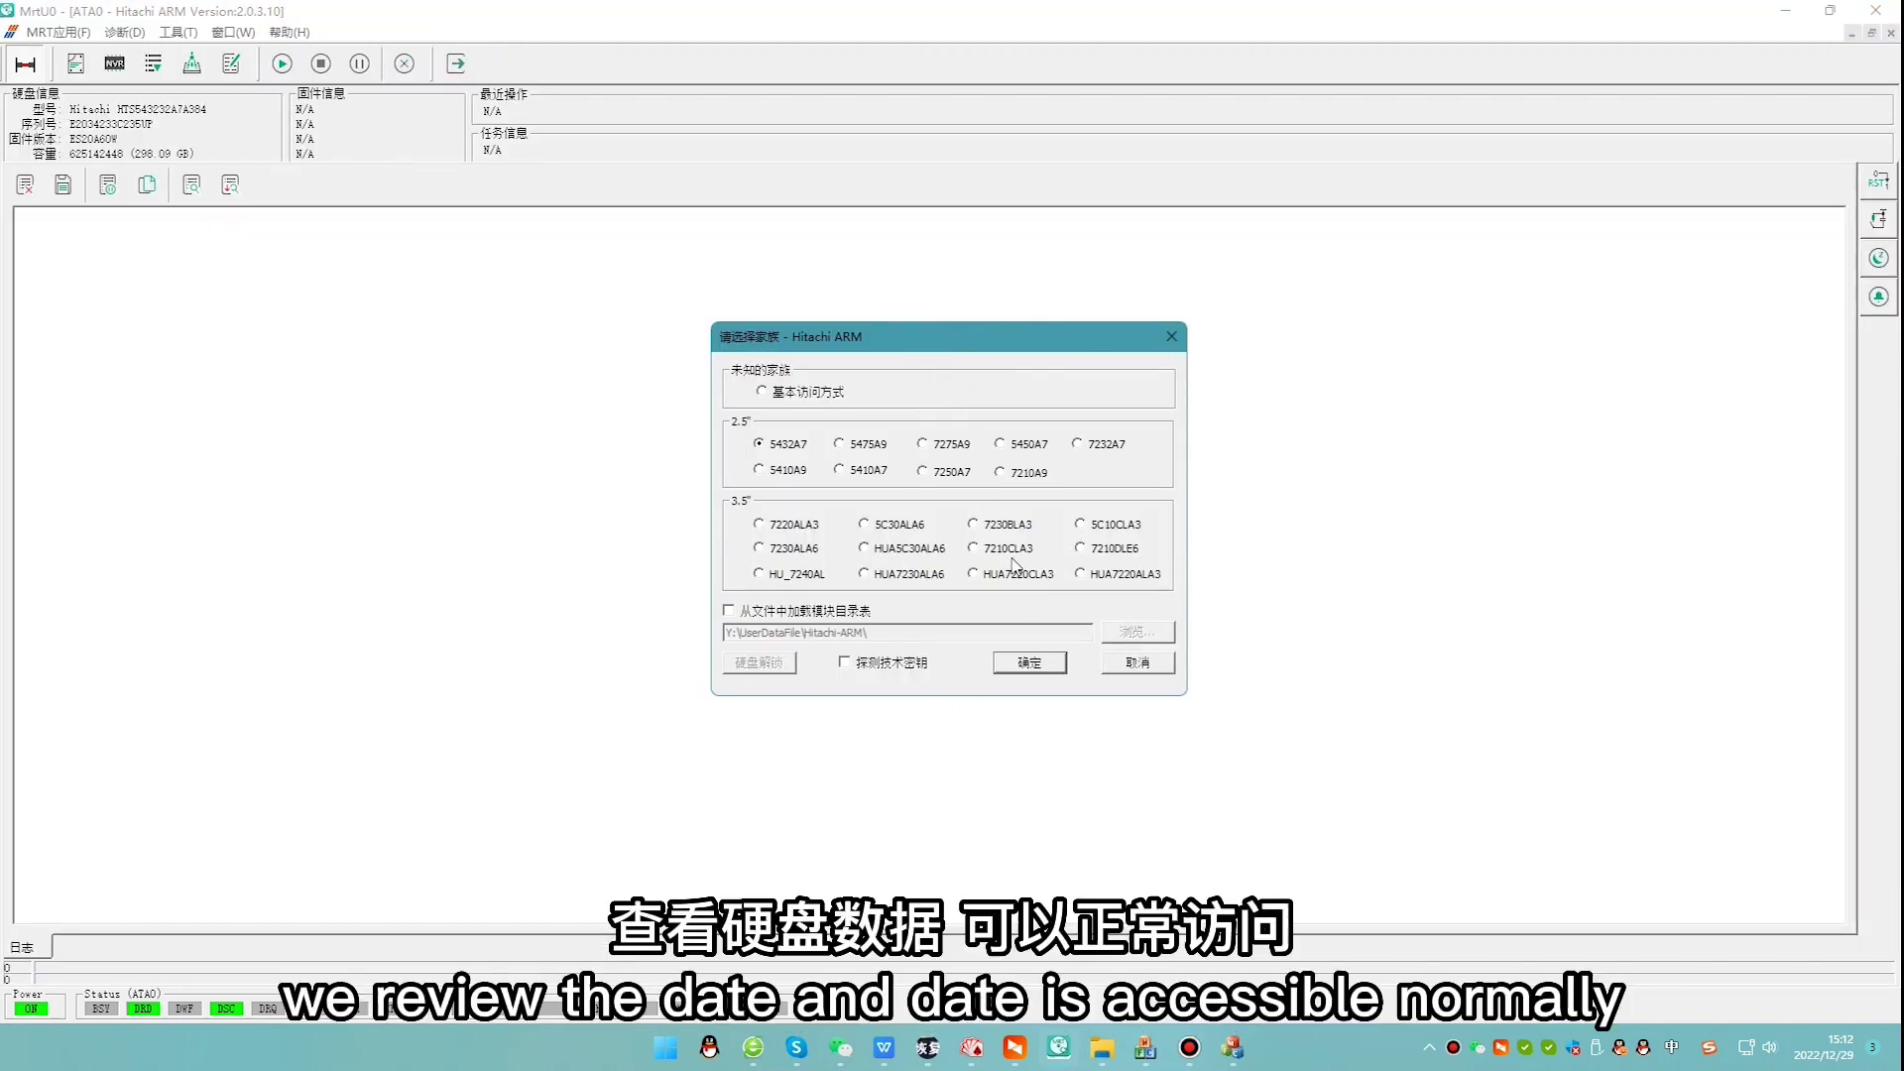
{"action": "left_click", "coordinate": [807, 453]}
{"action": "left_click", "coordinate": [1049, 668]}
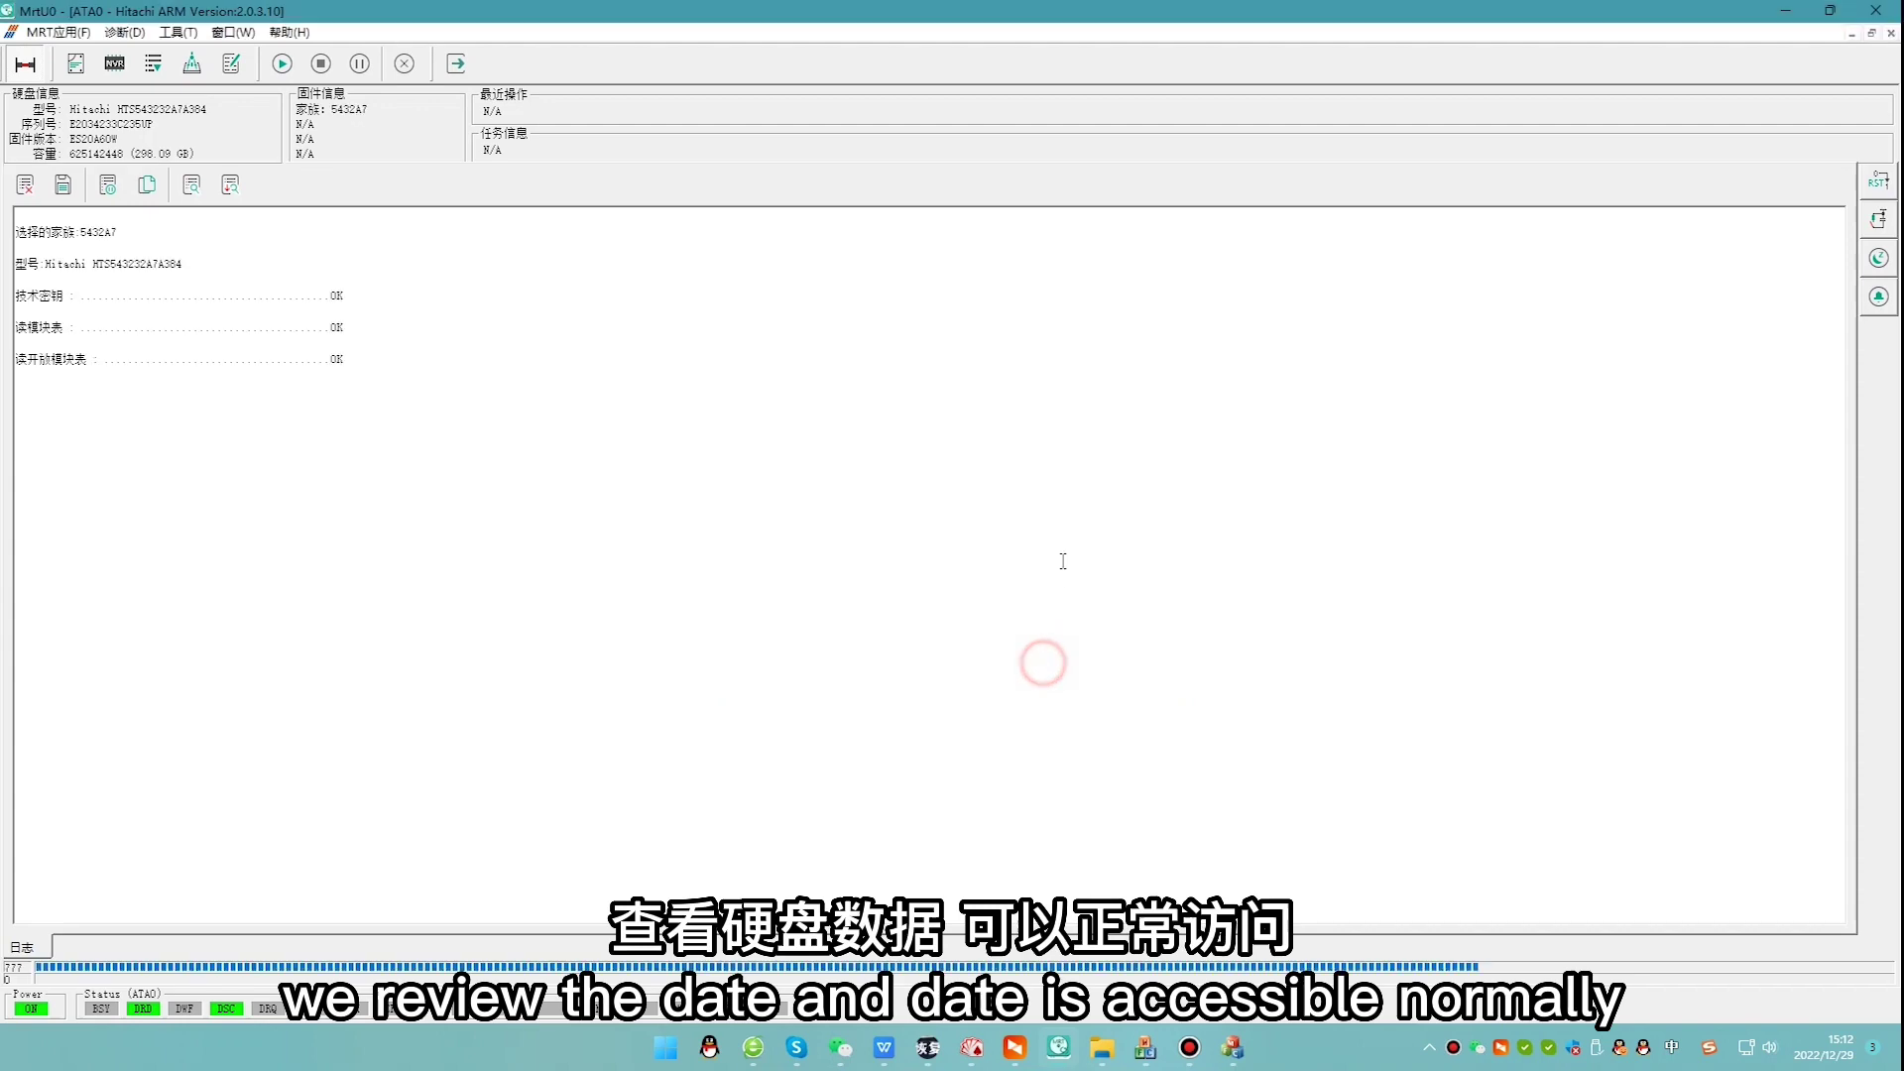
- Open user sector 0 in the sector viewer and inspect its hex data
{"action": "left_click", "coordinate": [182, 34]}
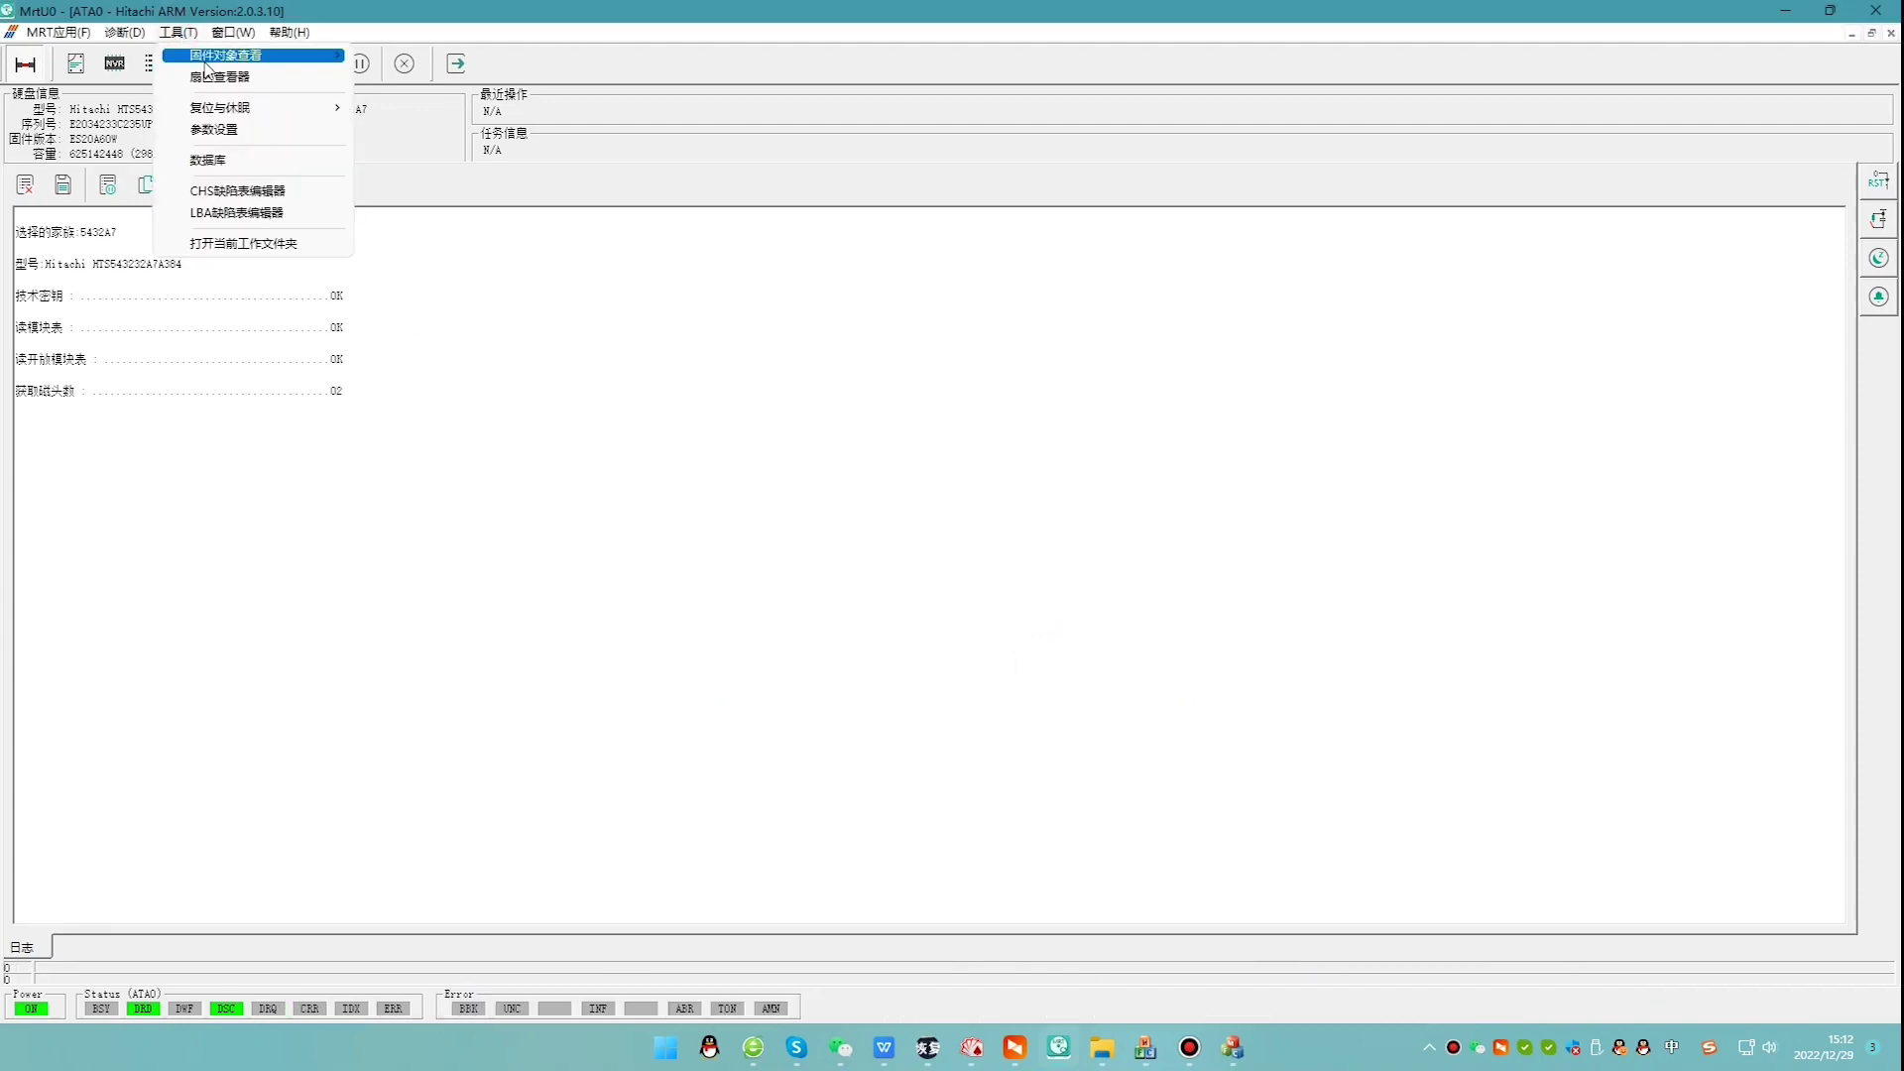
{"action": "left_click", "coordinate": [214, 76]}
{"action": "left_click", "coordinate": [999, 581]}
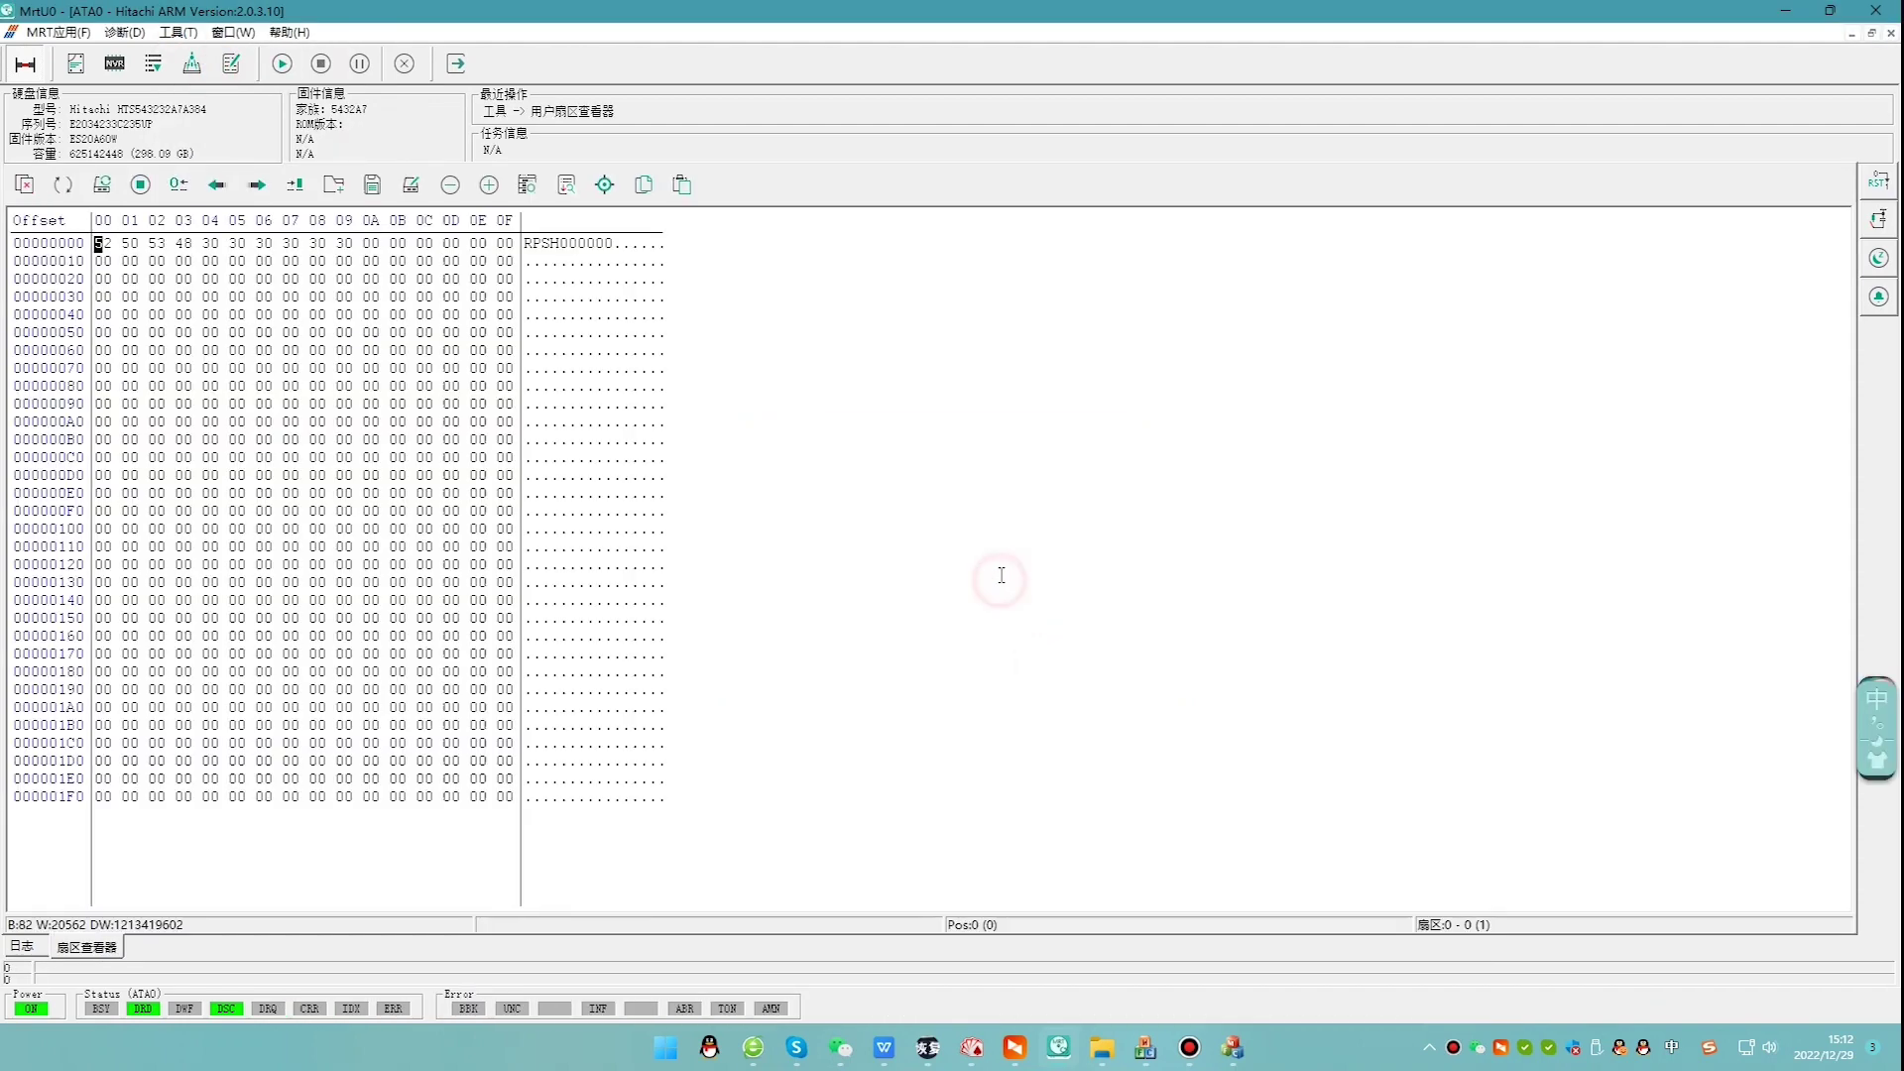
{"action": "left_click_drag", "start_coordinate": [242, 306], "coordinate": [399, 543]}
{"action": "left_click_drag", "start_coordinate": [338, 484], "coordinate": [339, 457]}
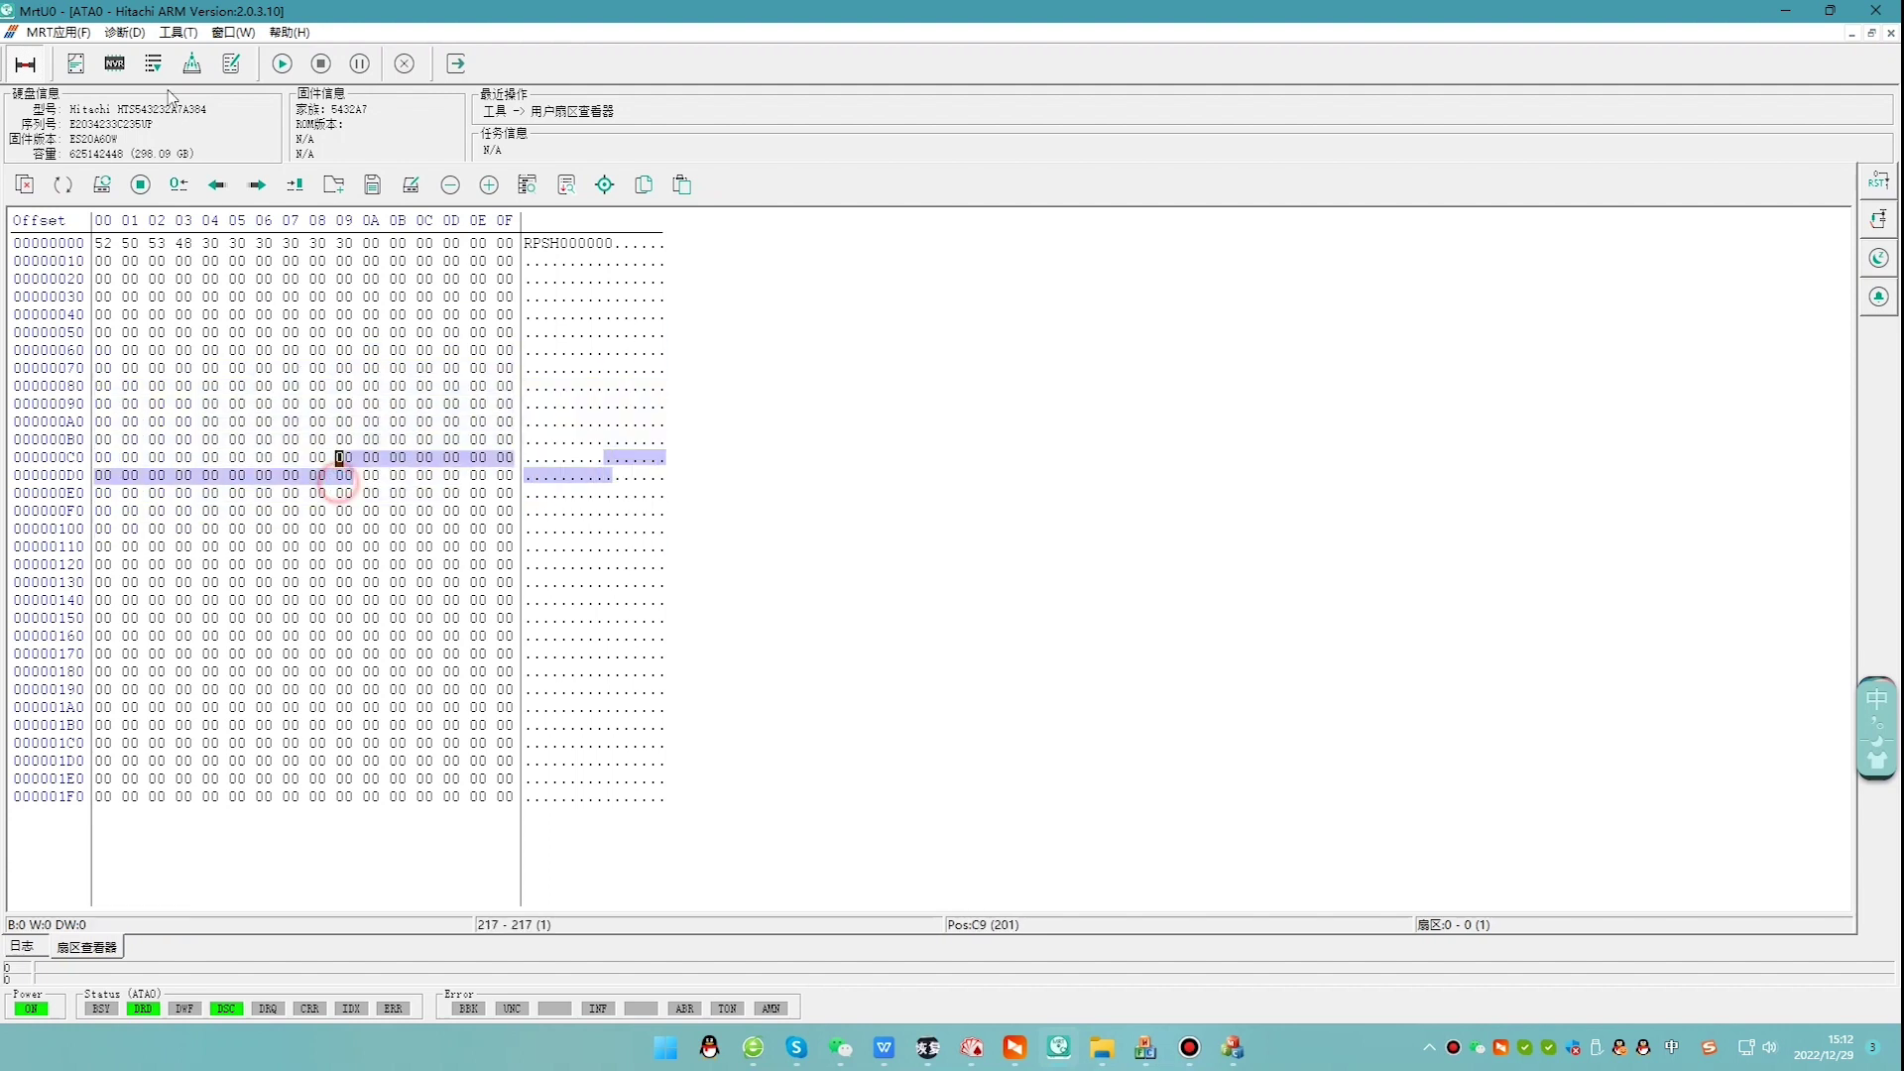
- Launch the disk scan tool and start a normal-mode scan from LBA 0 to 625142448 with block size 256
{"action": "left_click", "coordinate": [230, 33]}
{"action": "left_click", "coordinate": [266, 131]}
{"action": "left_click", "coordinate": [185, 131]}
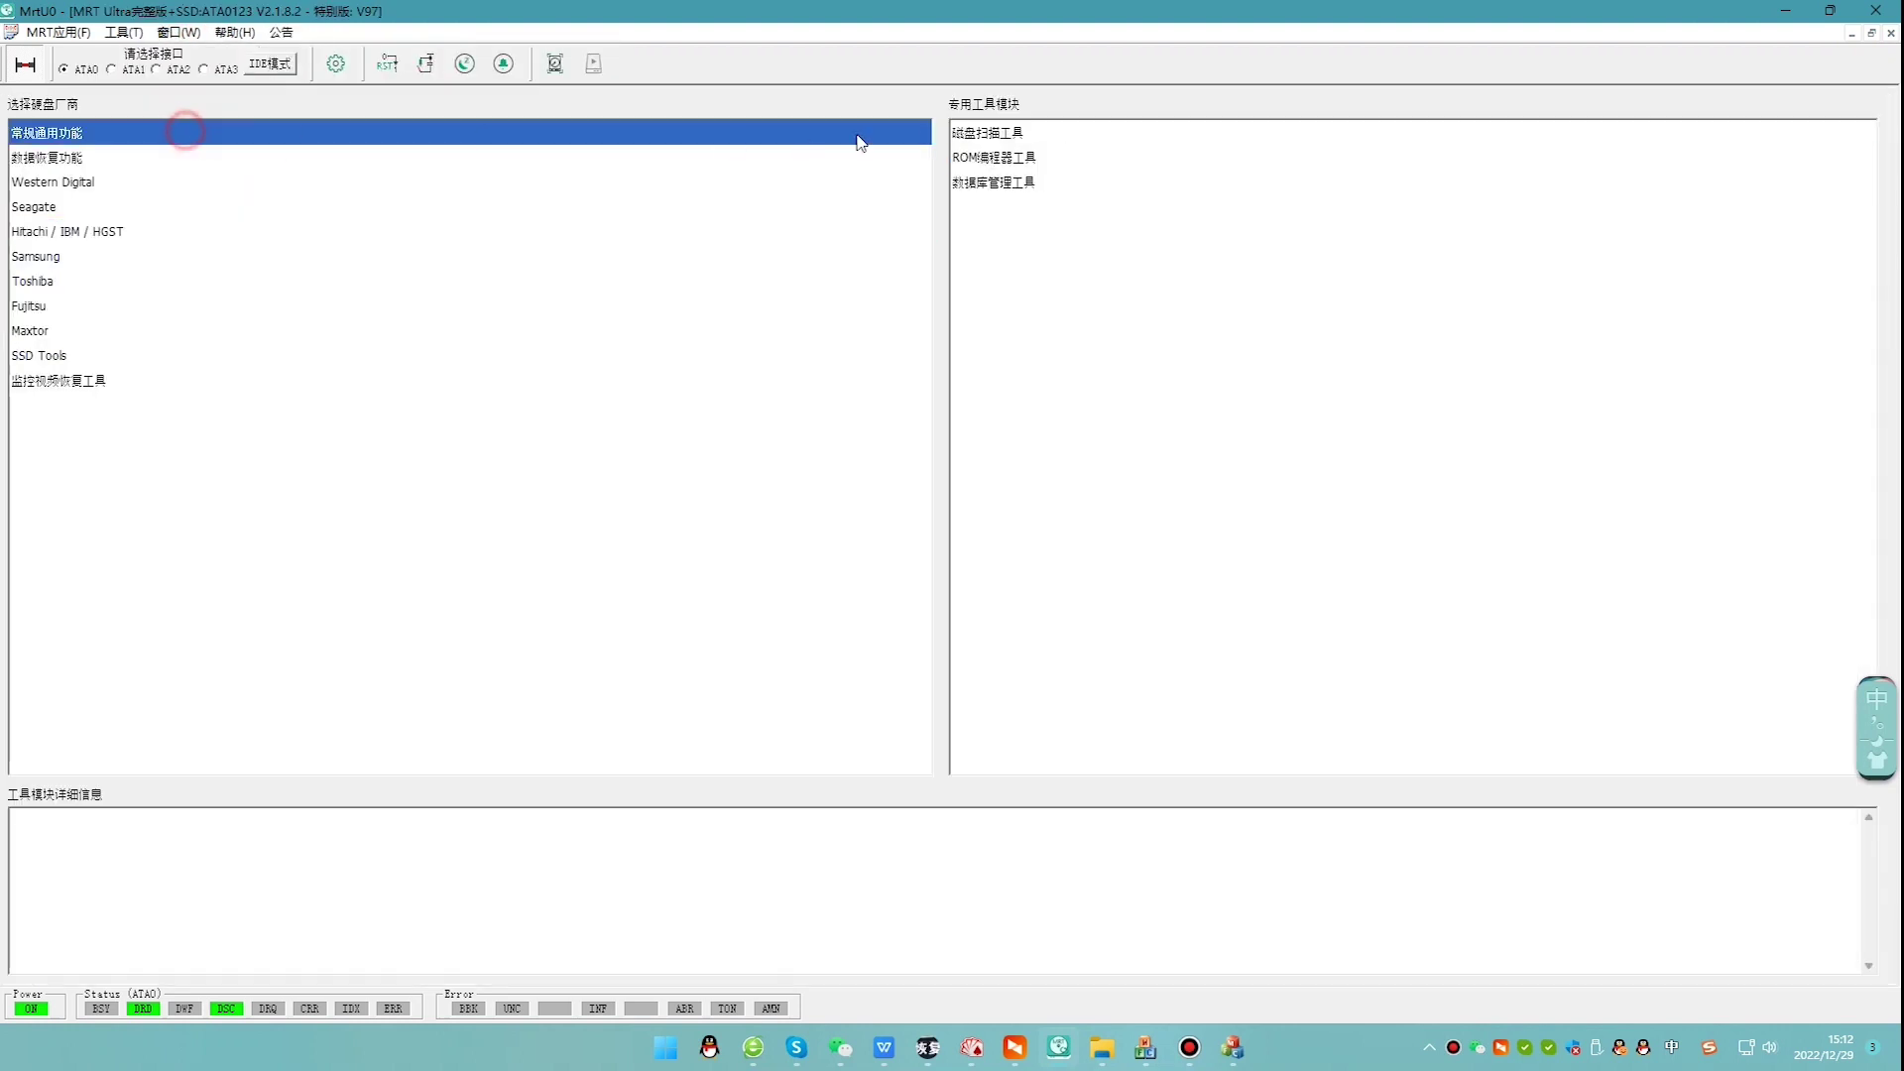
{"action": "left_click", "coordinate": [988, 135]}
{"action": "left_click", "coordinate": [594, 64]}
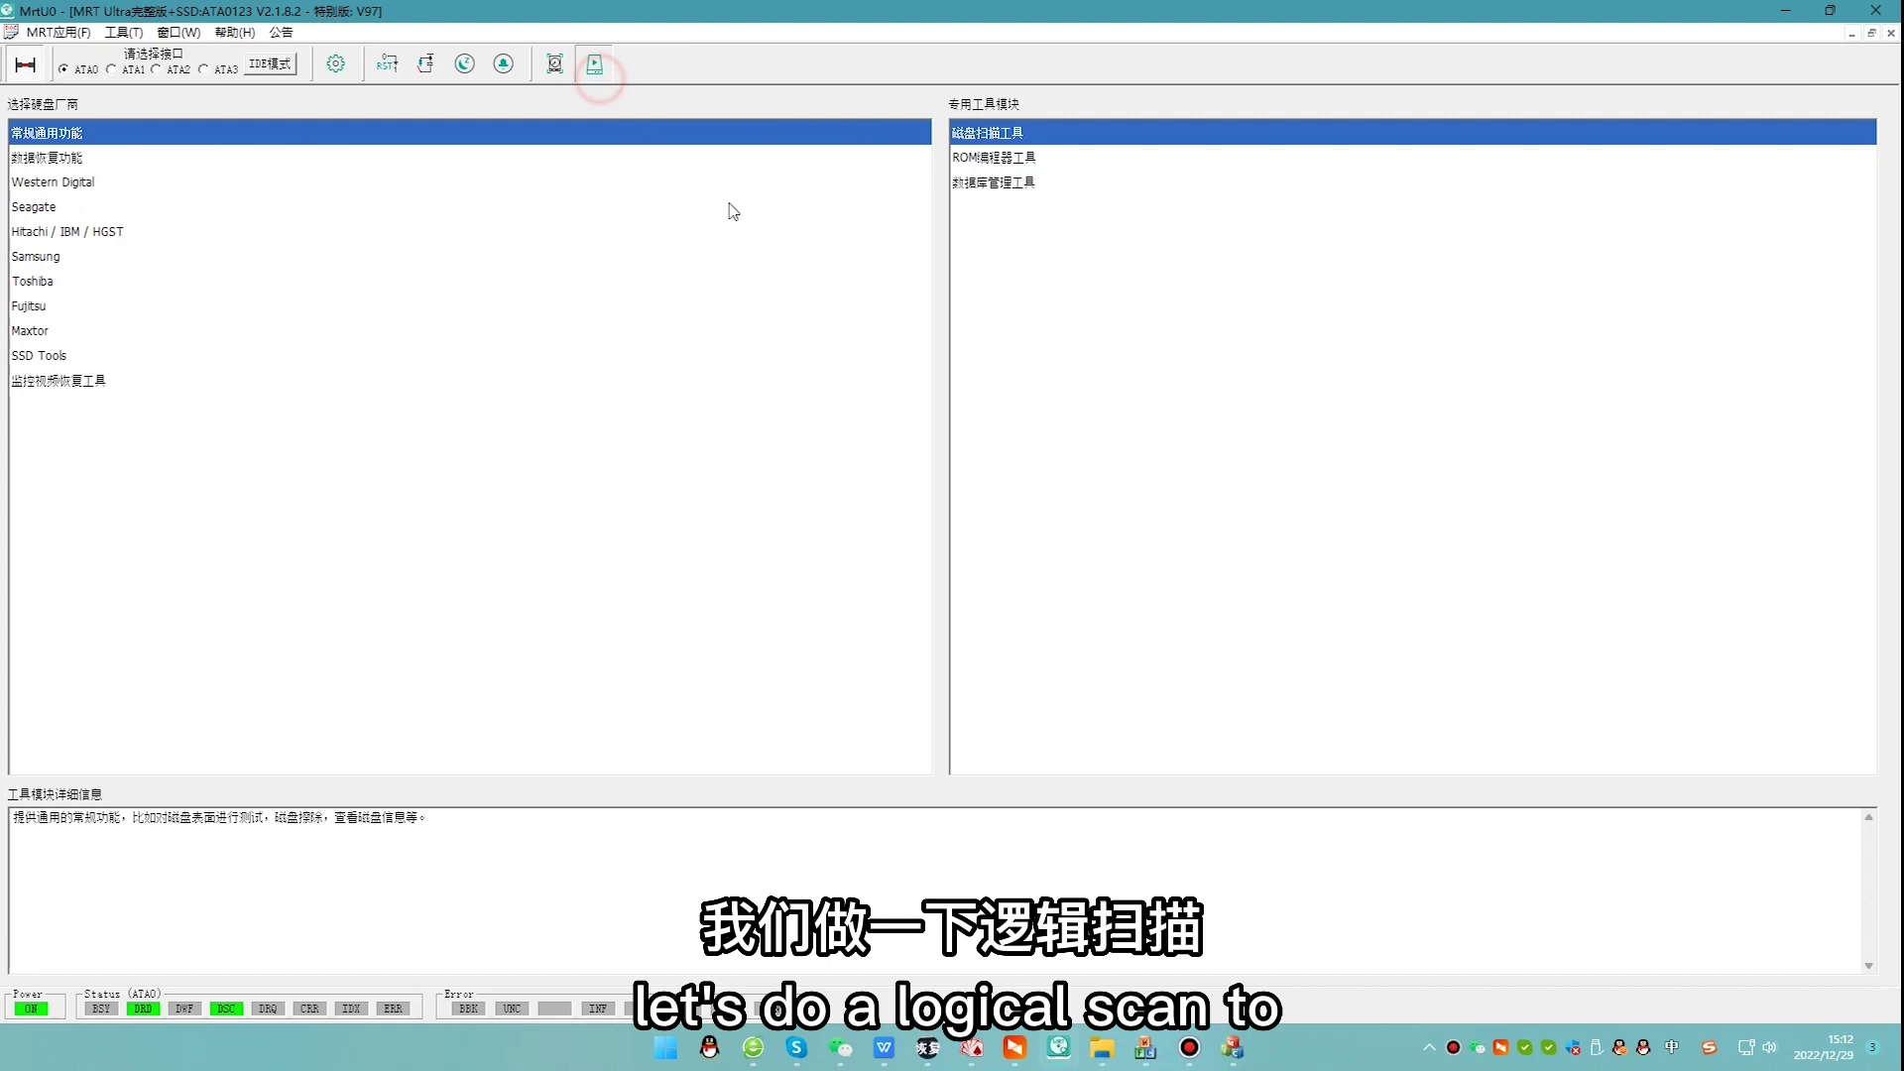
{"action": "left_click", "coordinate": [79, 65]}
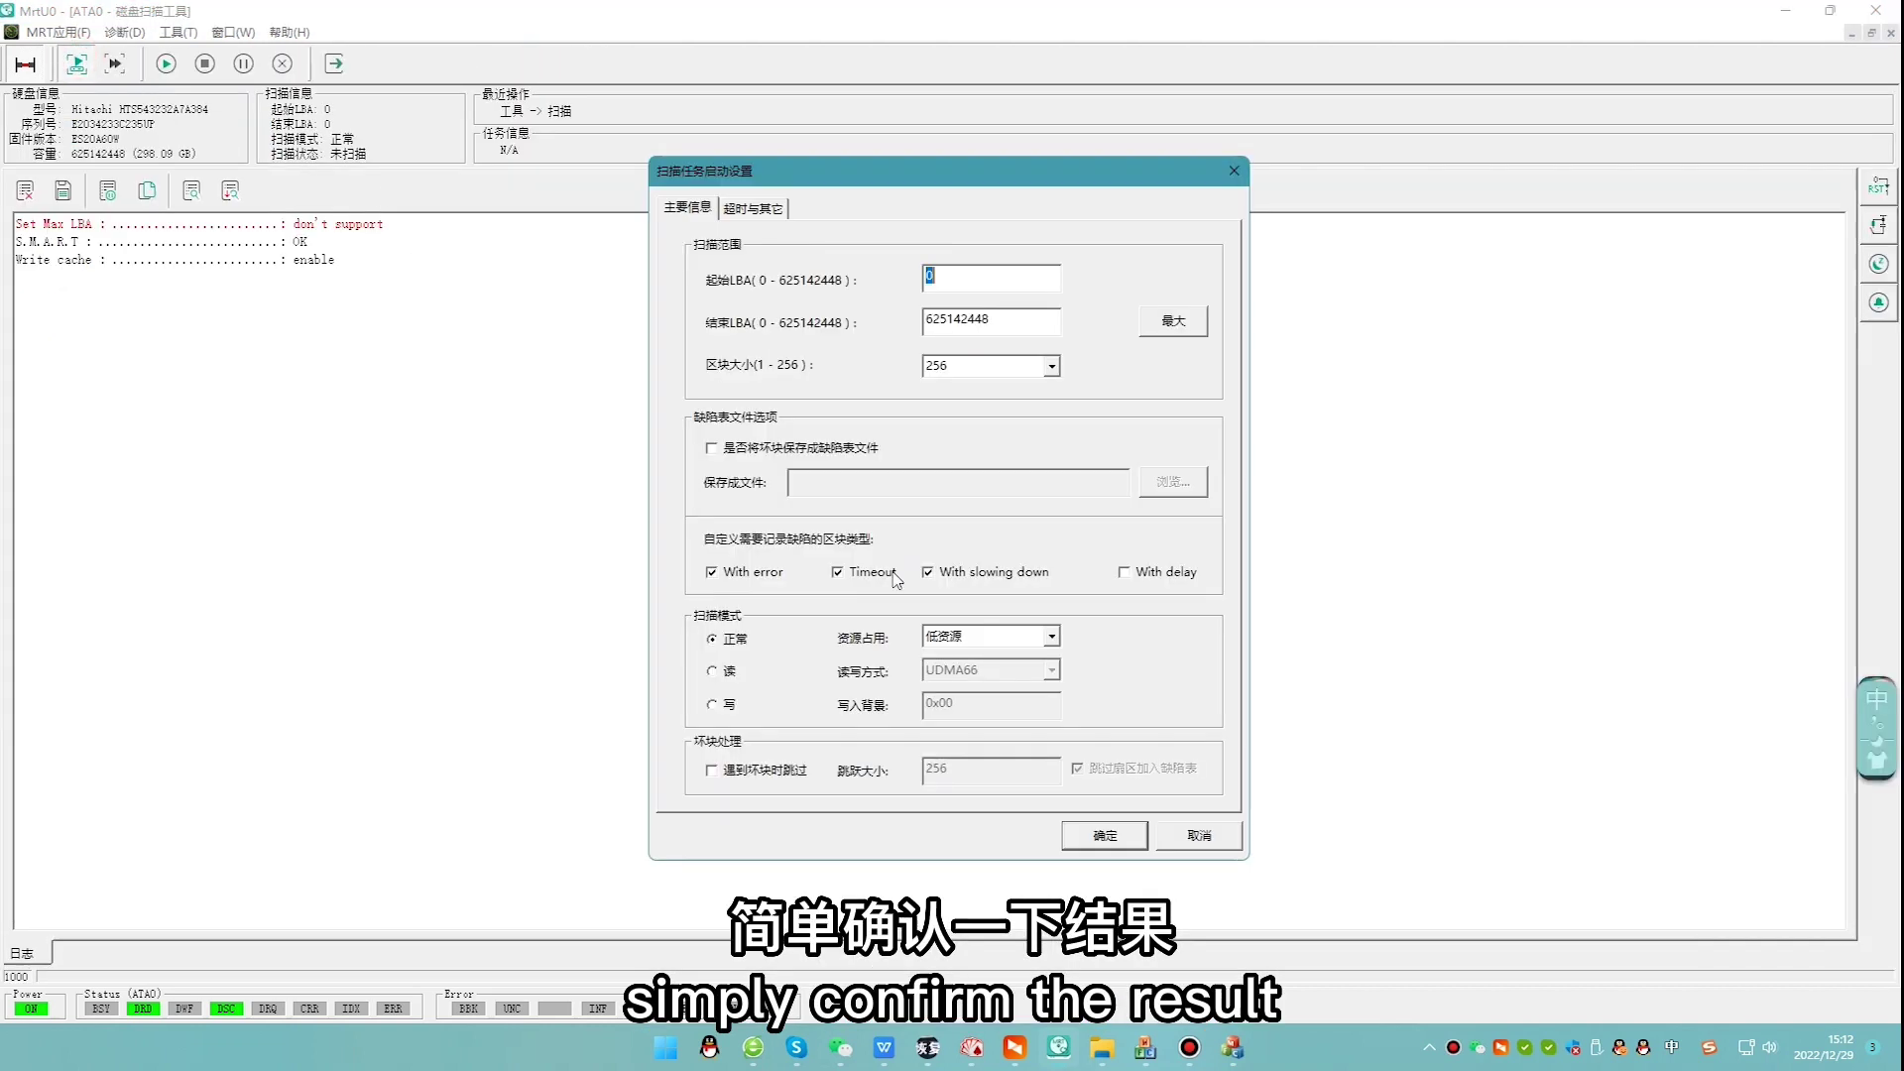
{"action": "left_click", "coordinate": [1096, 836]}
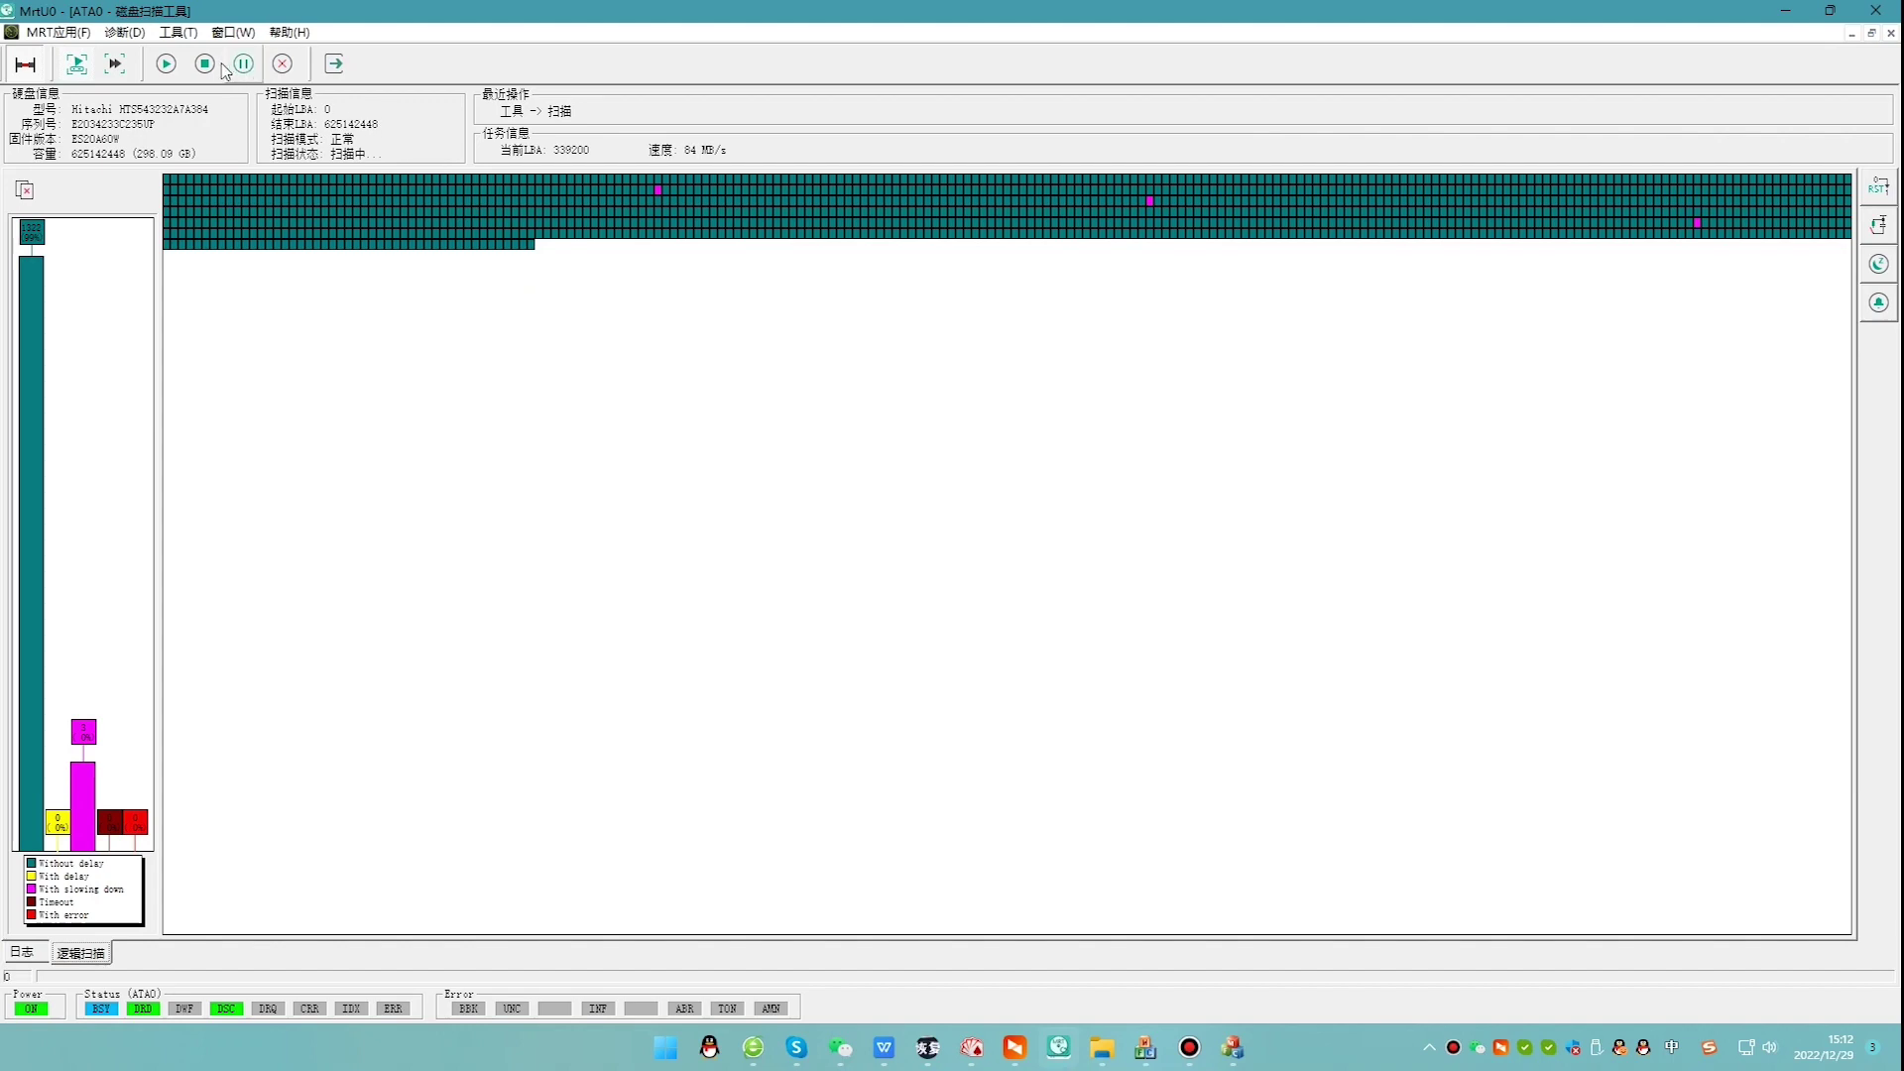
- Close the extra Hitachi ARM session and switch to the one with the sector viewer open
{"action": "left_click", "coordinate": [233, 32]}
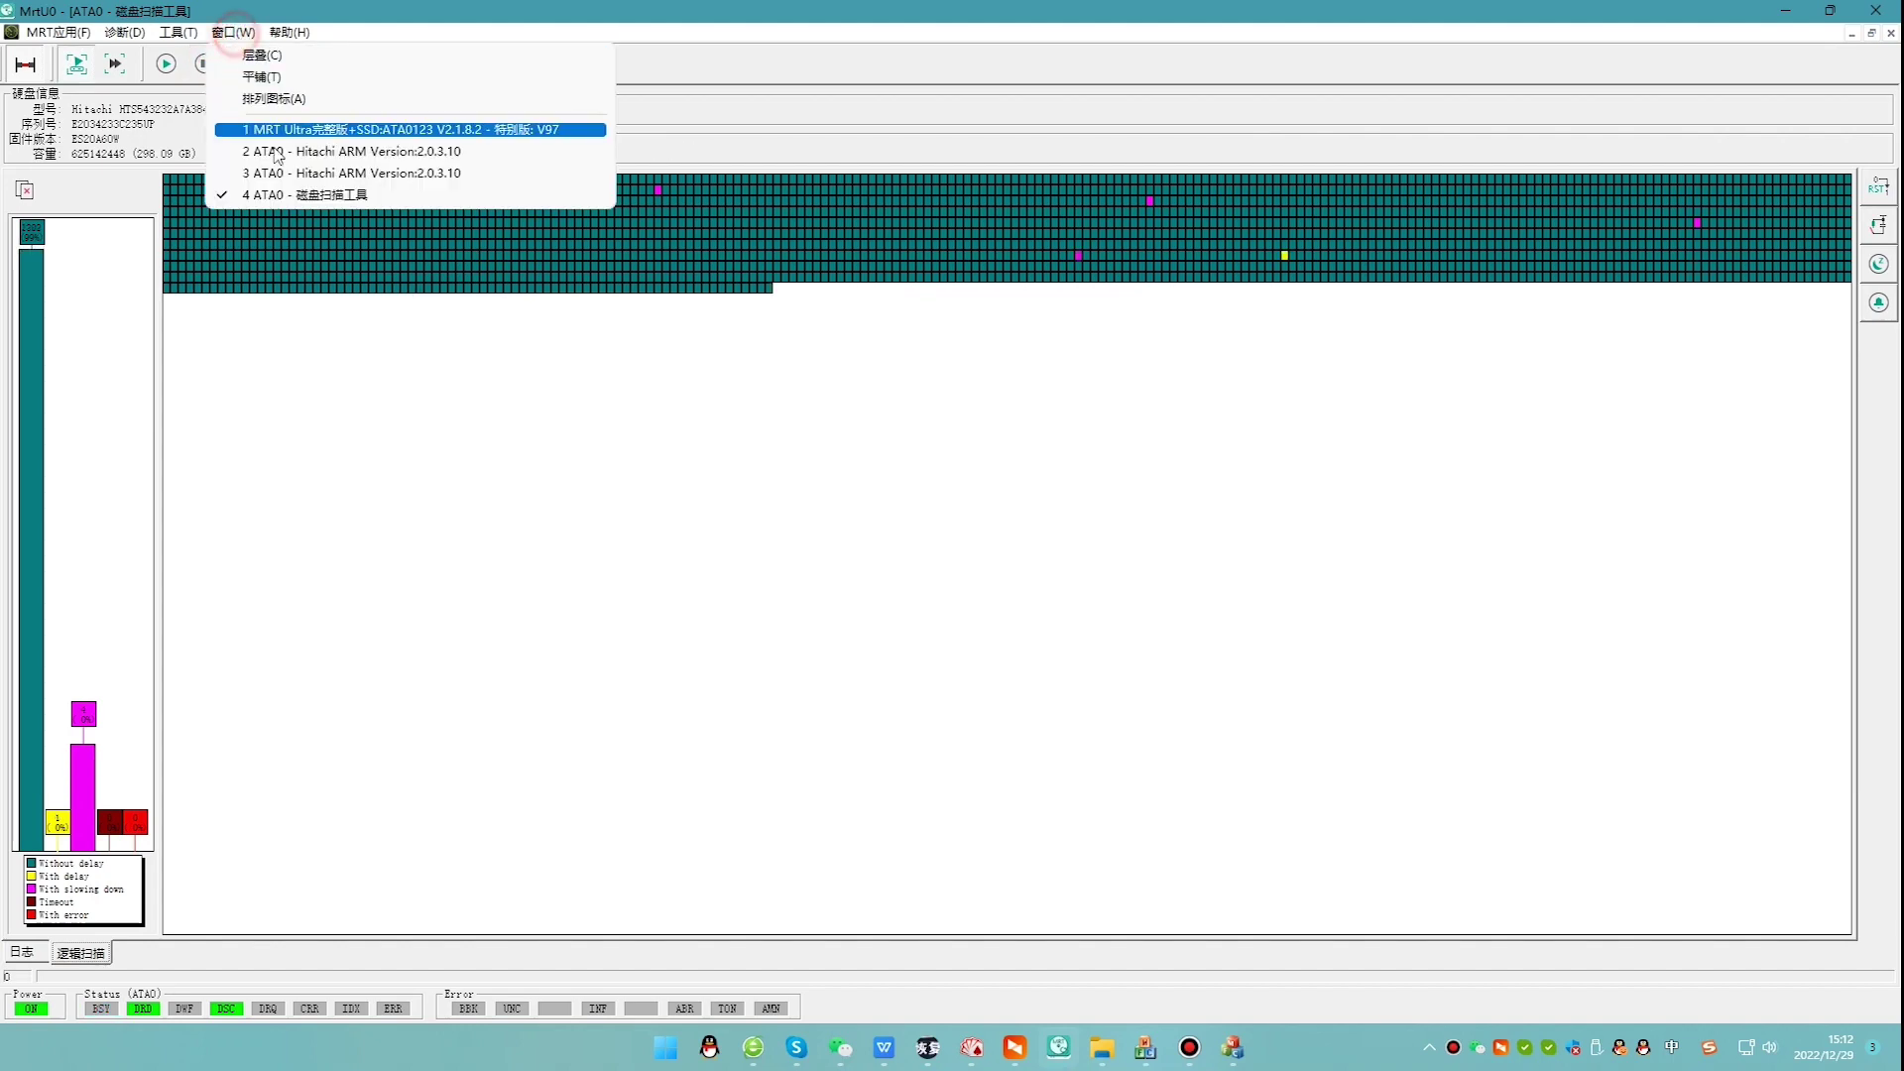
{"action": "left_click", "coordinate": [296, 175]}
{"action": "left_click", "coordinate": [456, 64]}
{"action": "left_click", "coordinate": [233, 31]}
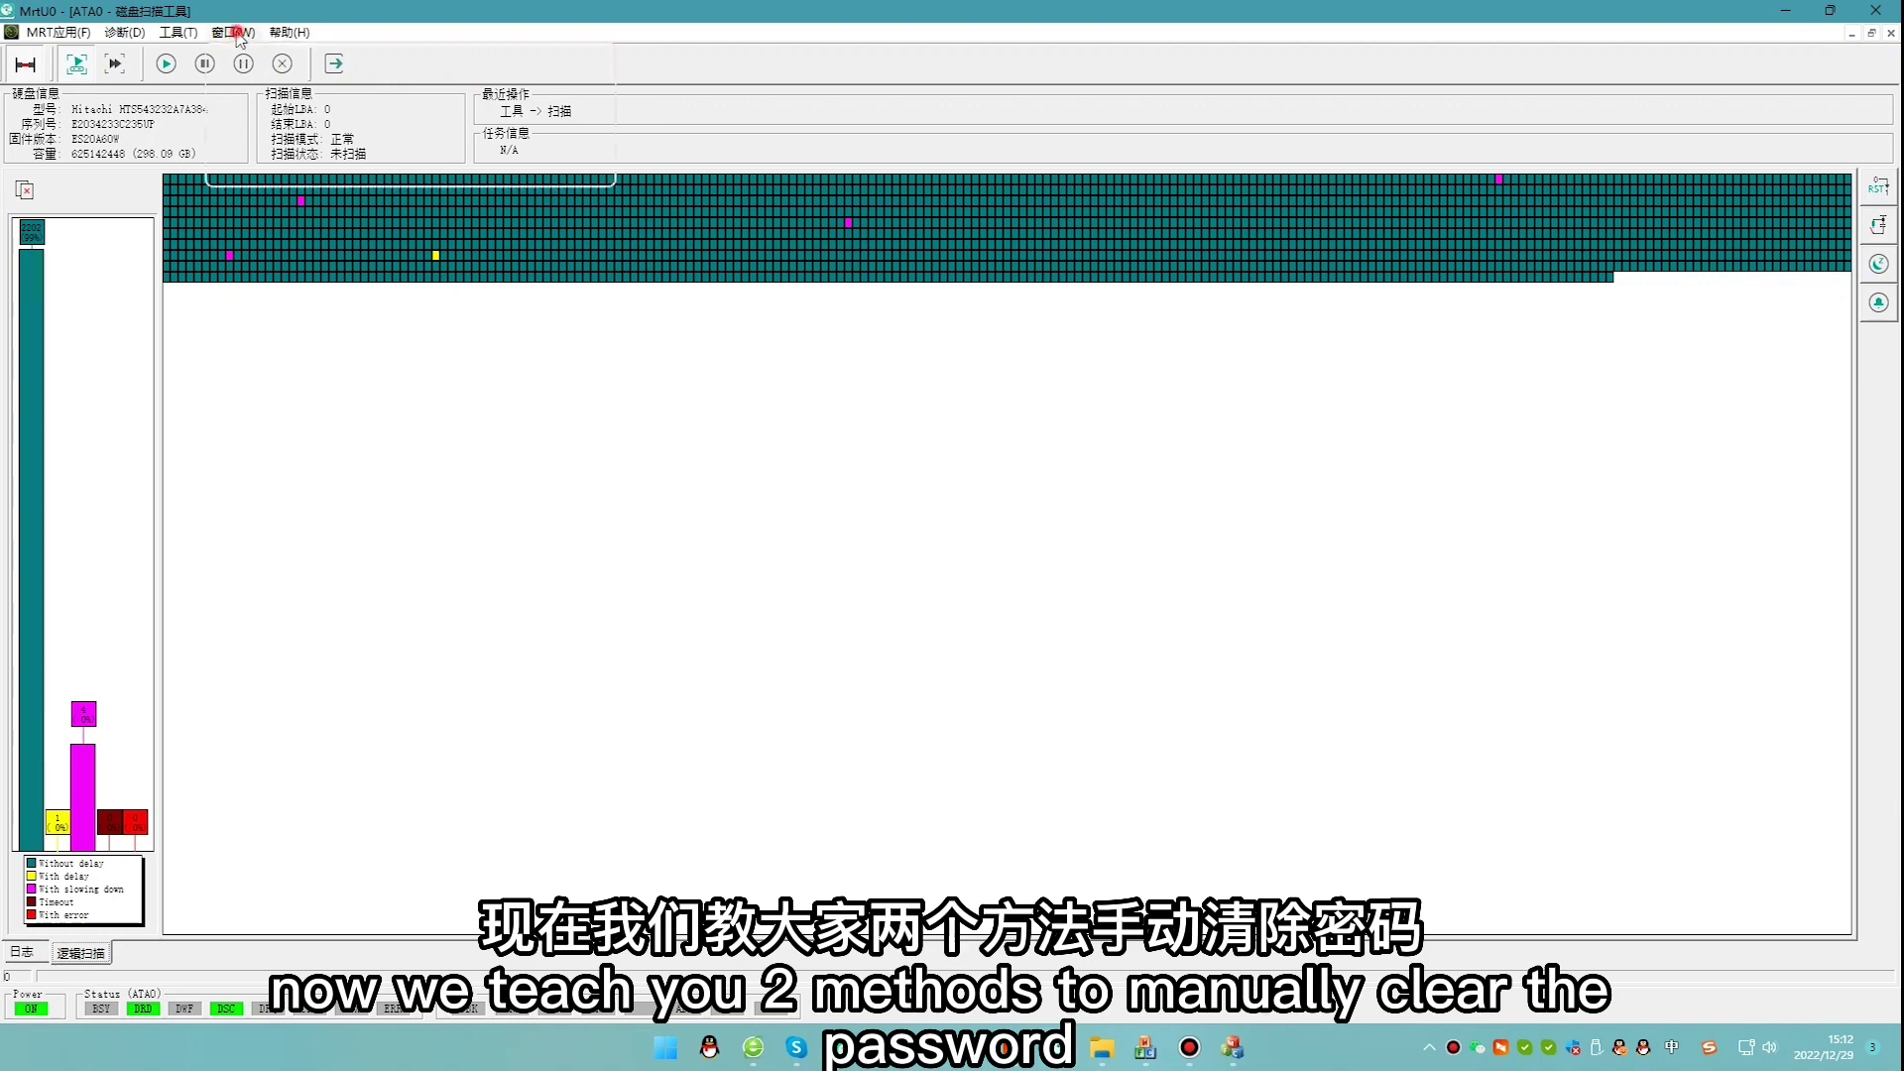
{"action": "left_click", "coordinate": [274, 152]}
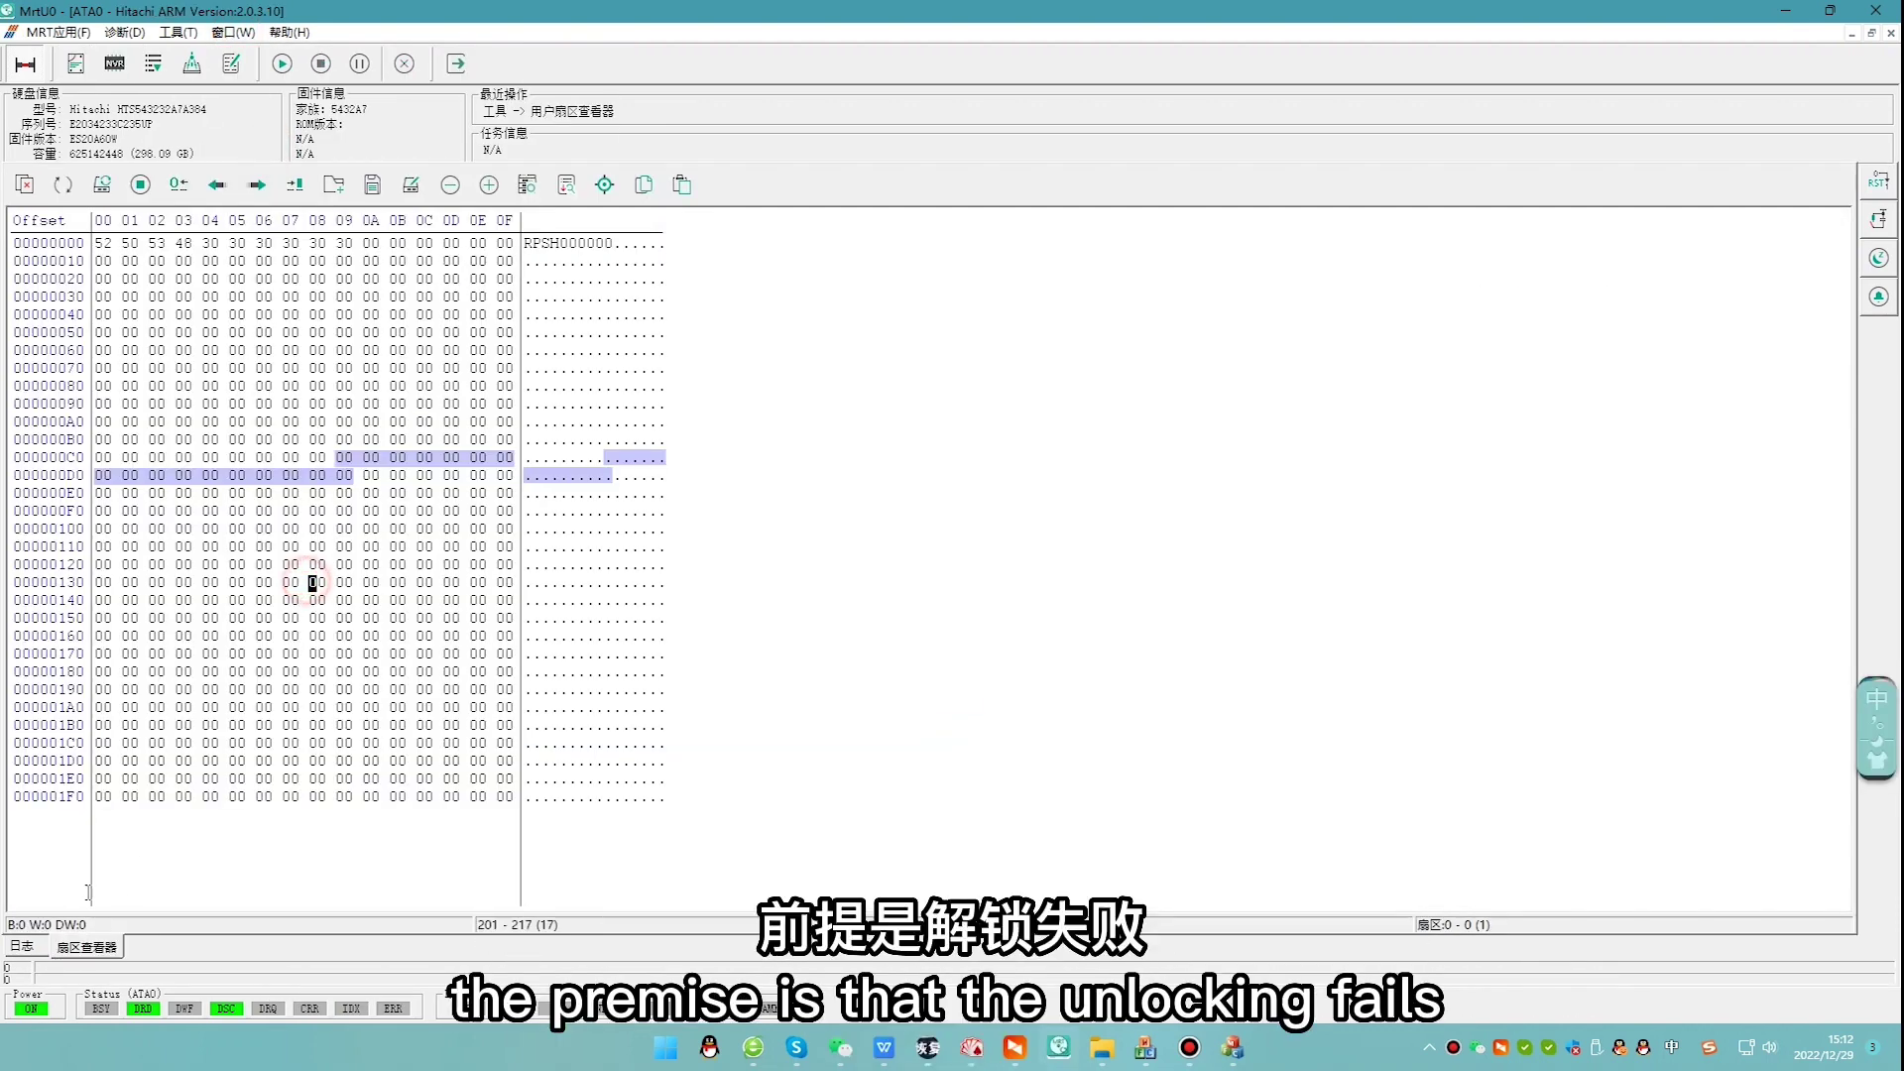
- Open the firmware module list and view the hex contents of SECI copy 0 and copy 1
{"action": "left_click", "coordinate": [30, 947]}
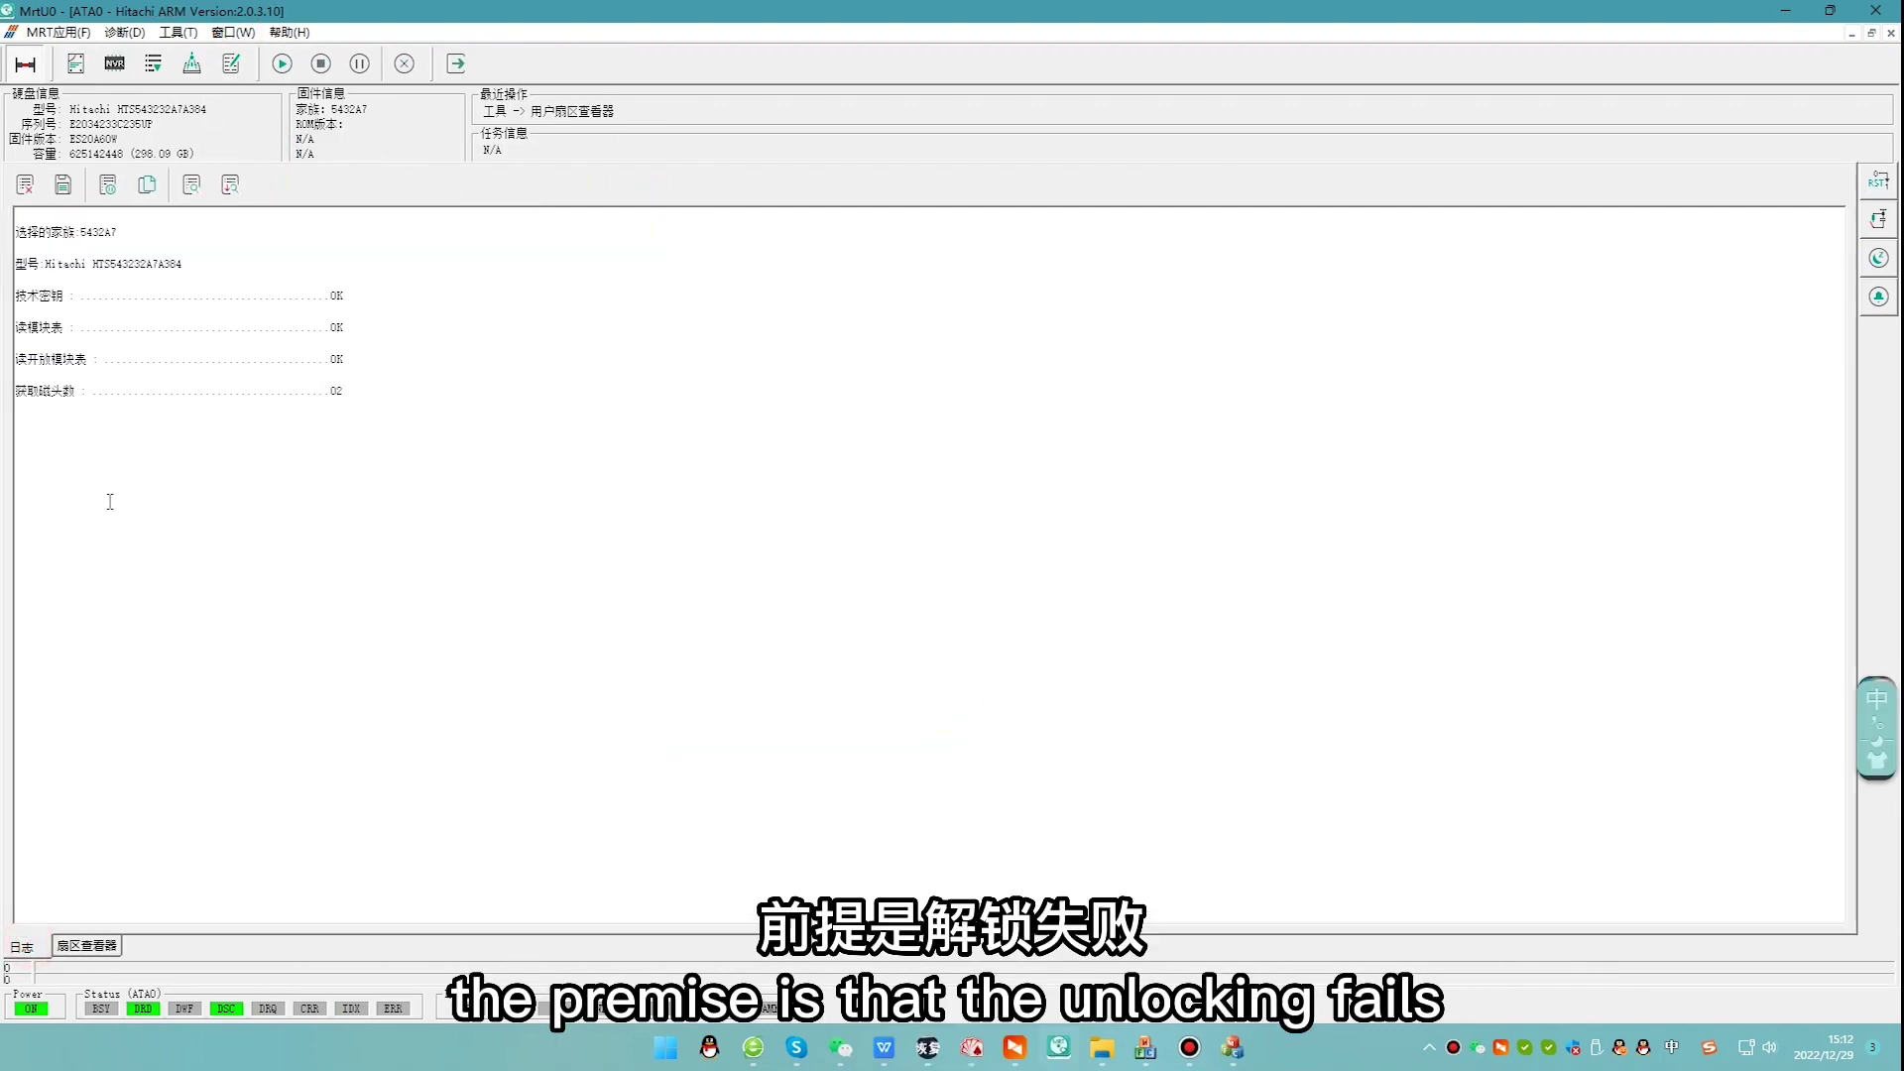
{"action": "left_click", "coordinate": [154, 61]}
{"action": "left_click", "coordinate": [209, 74]}
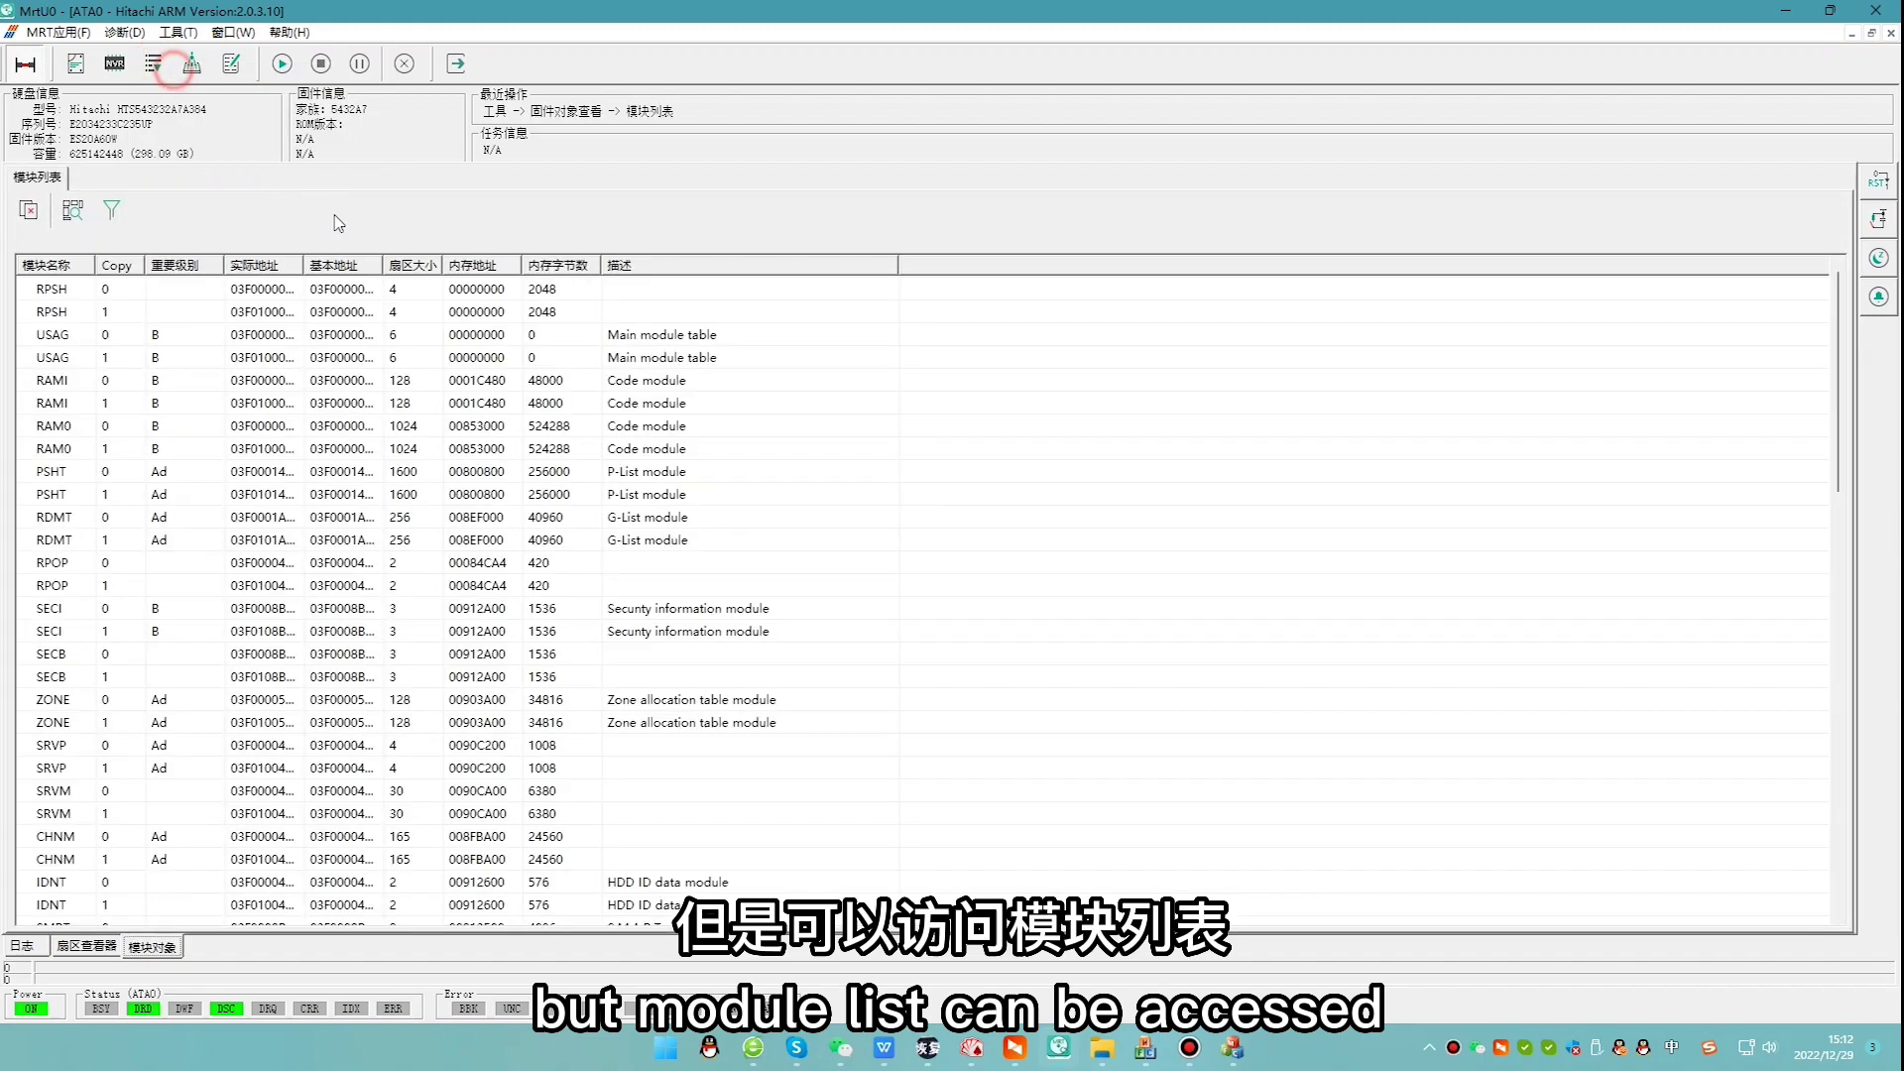
{"action": "double_click", "coordinate": [61, 609]}
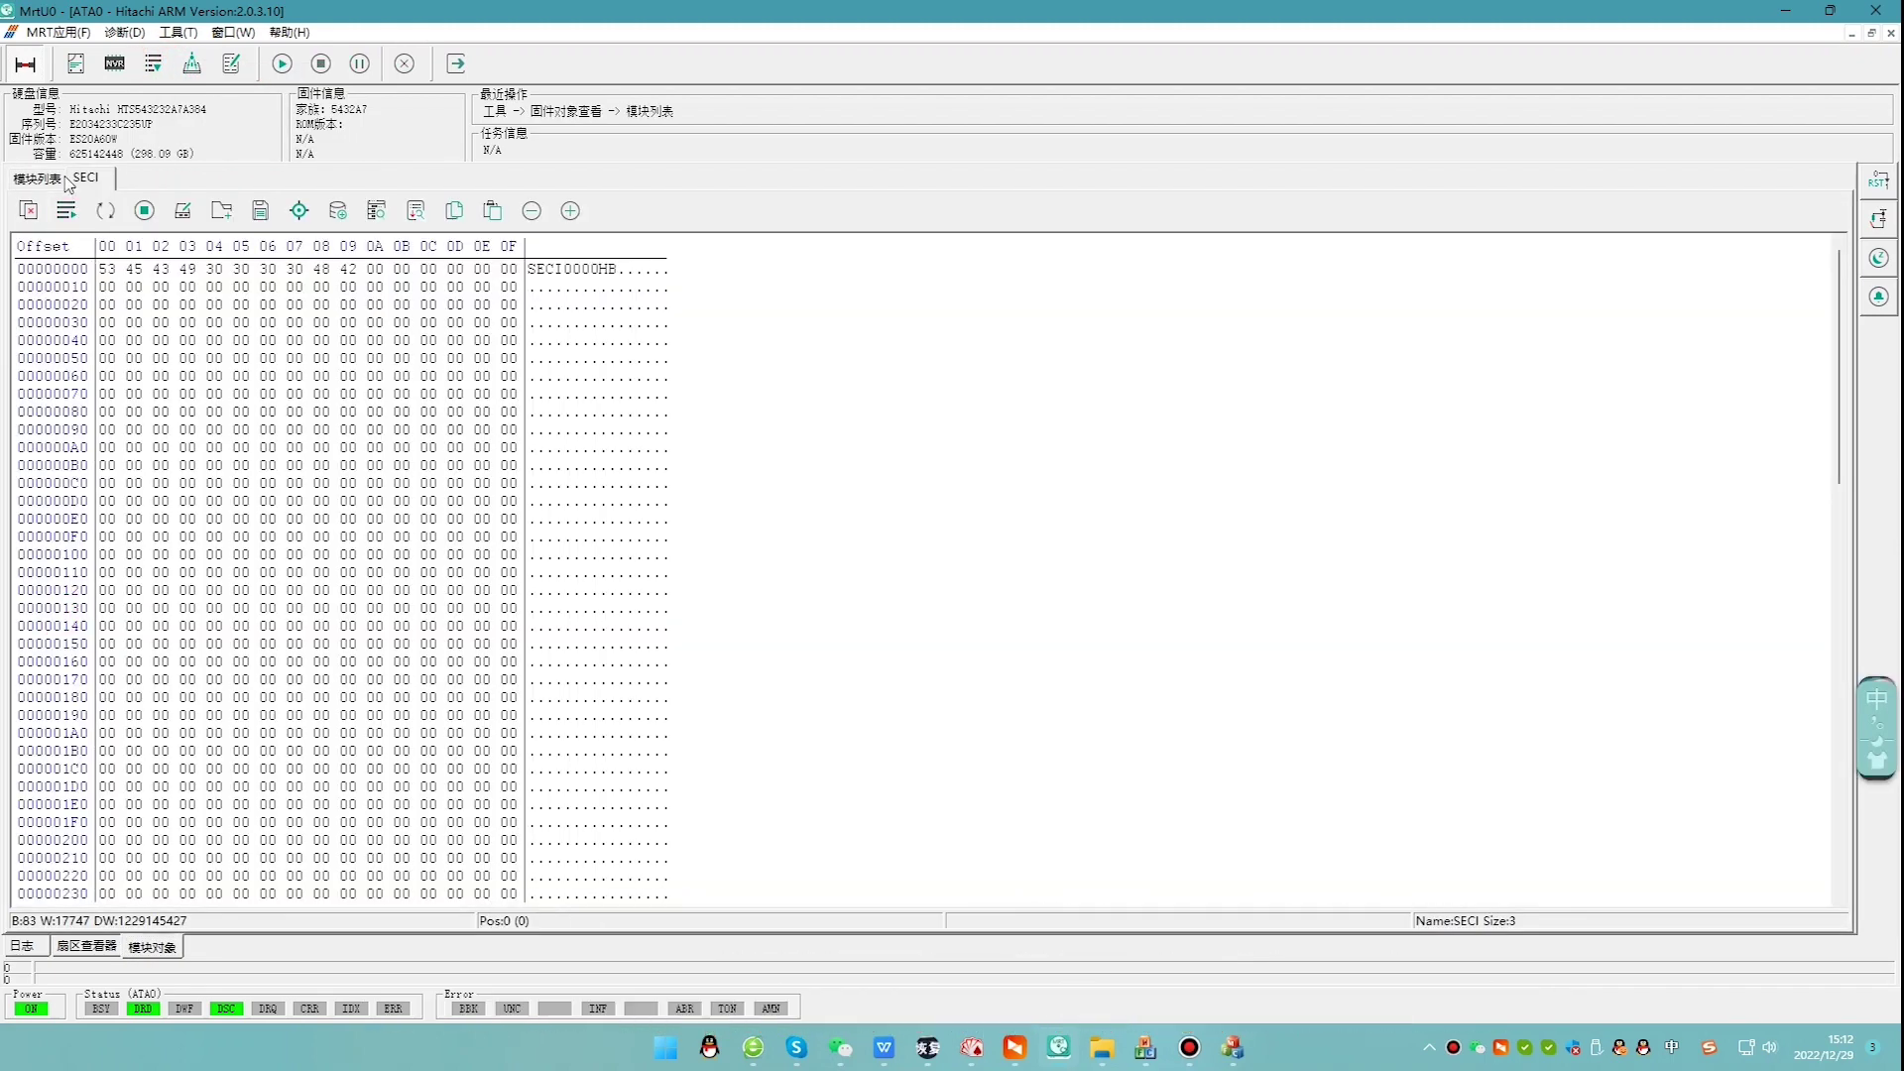
{"action": "left_click", "coordinate": [40, 178]}
{"action": "double_click", "coordinate": [62, 627]}
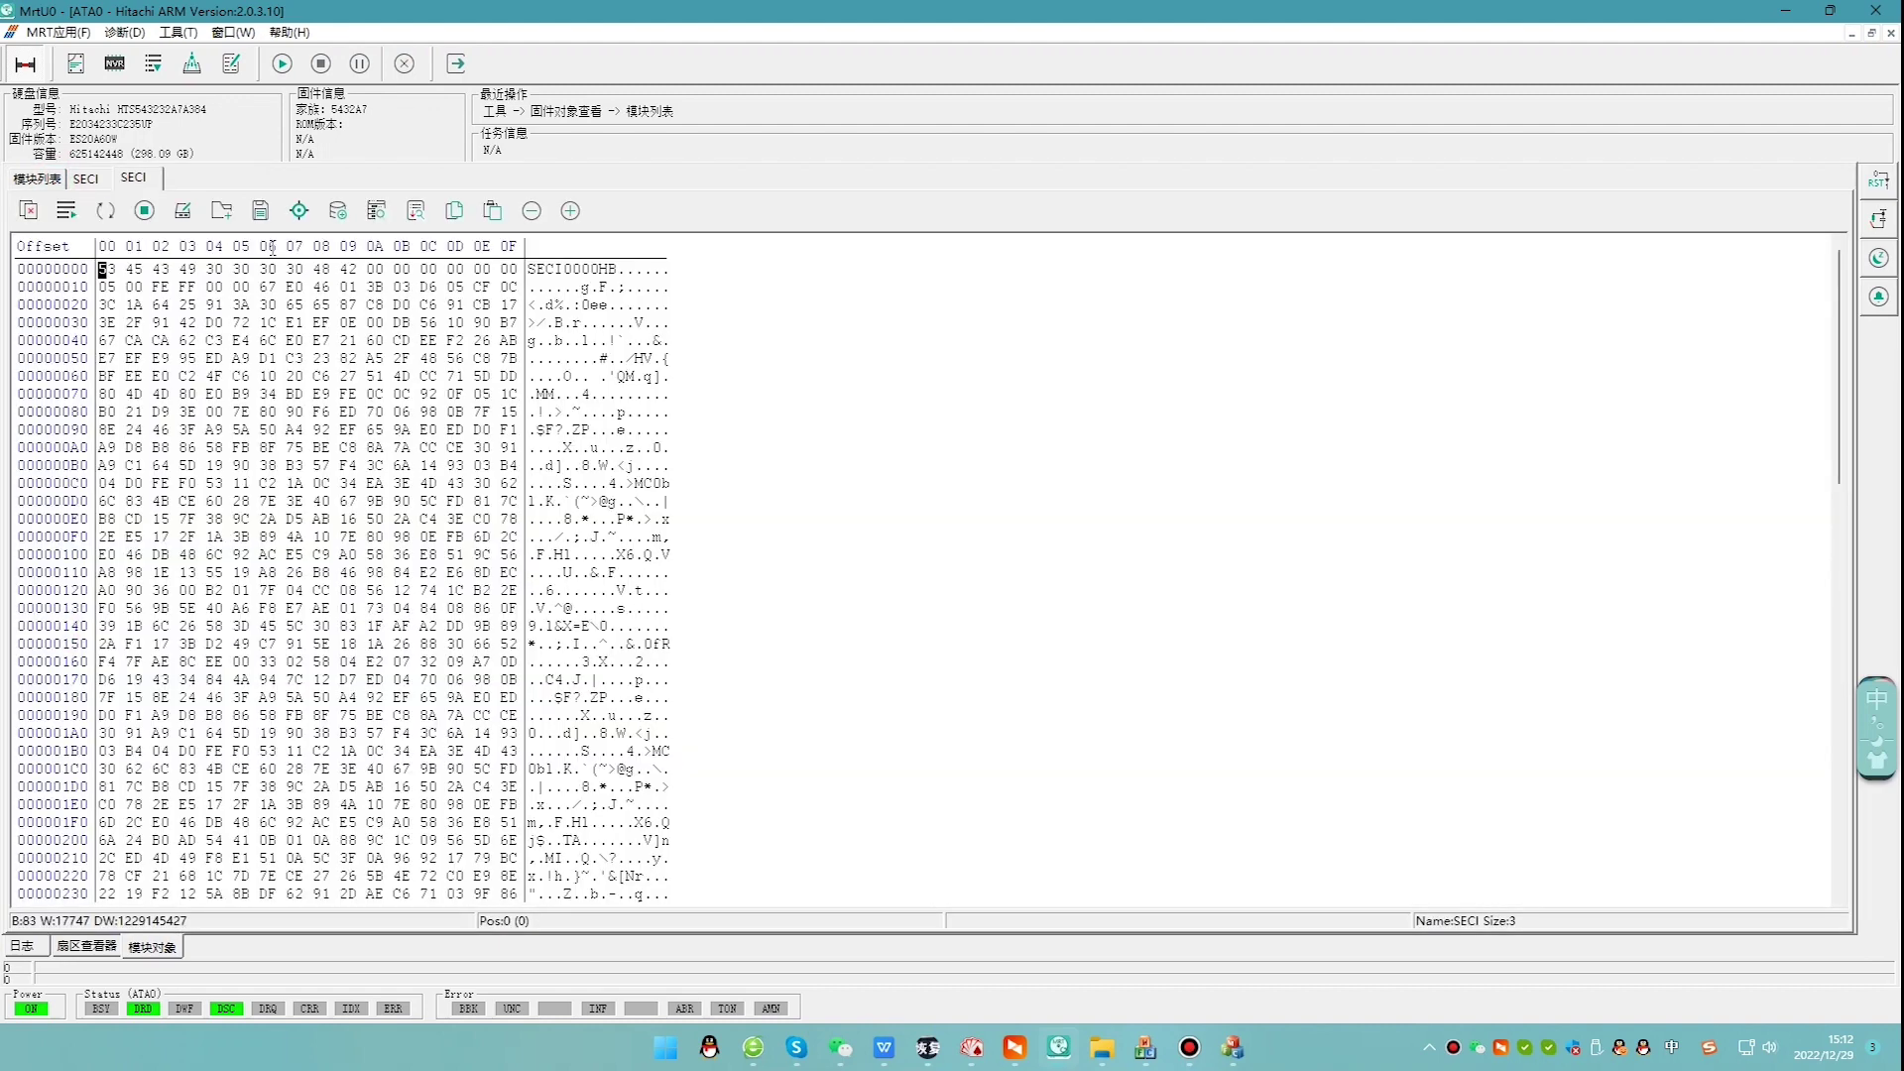
- Compare the hex contents of SECI copy 0 and SECI copy 1
{"action": "left_click", "coordinate": [87, 178]}
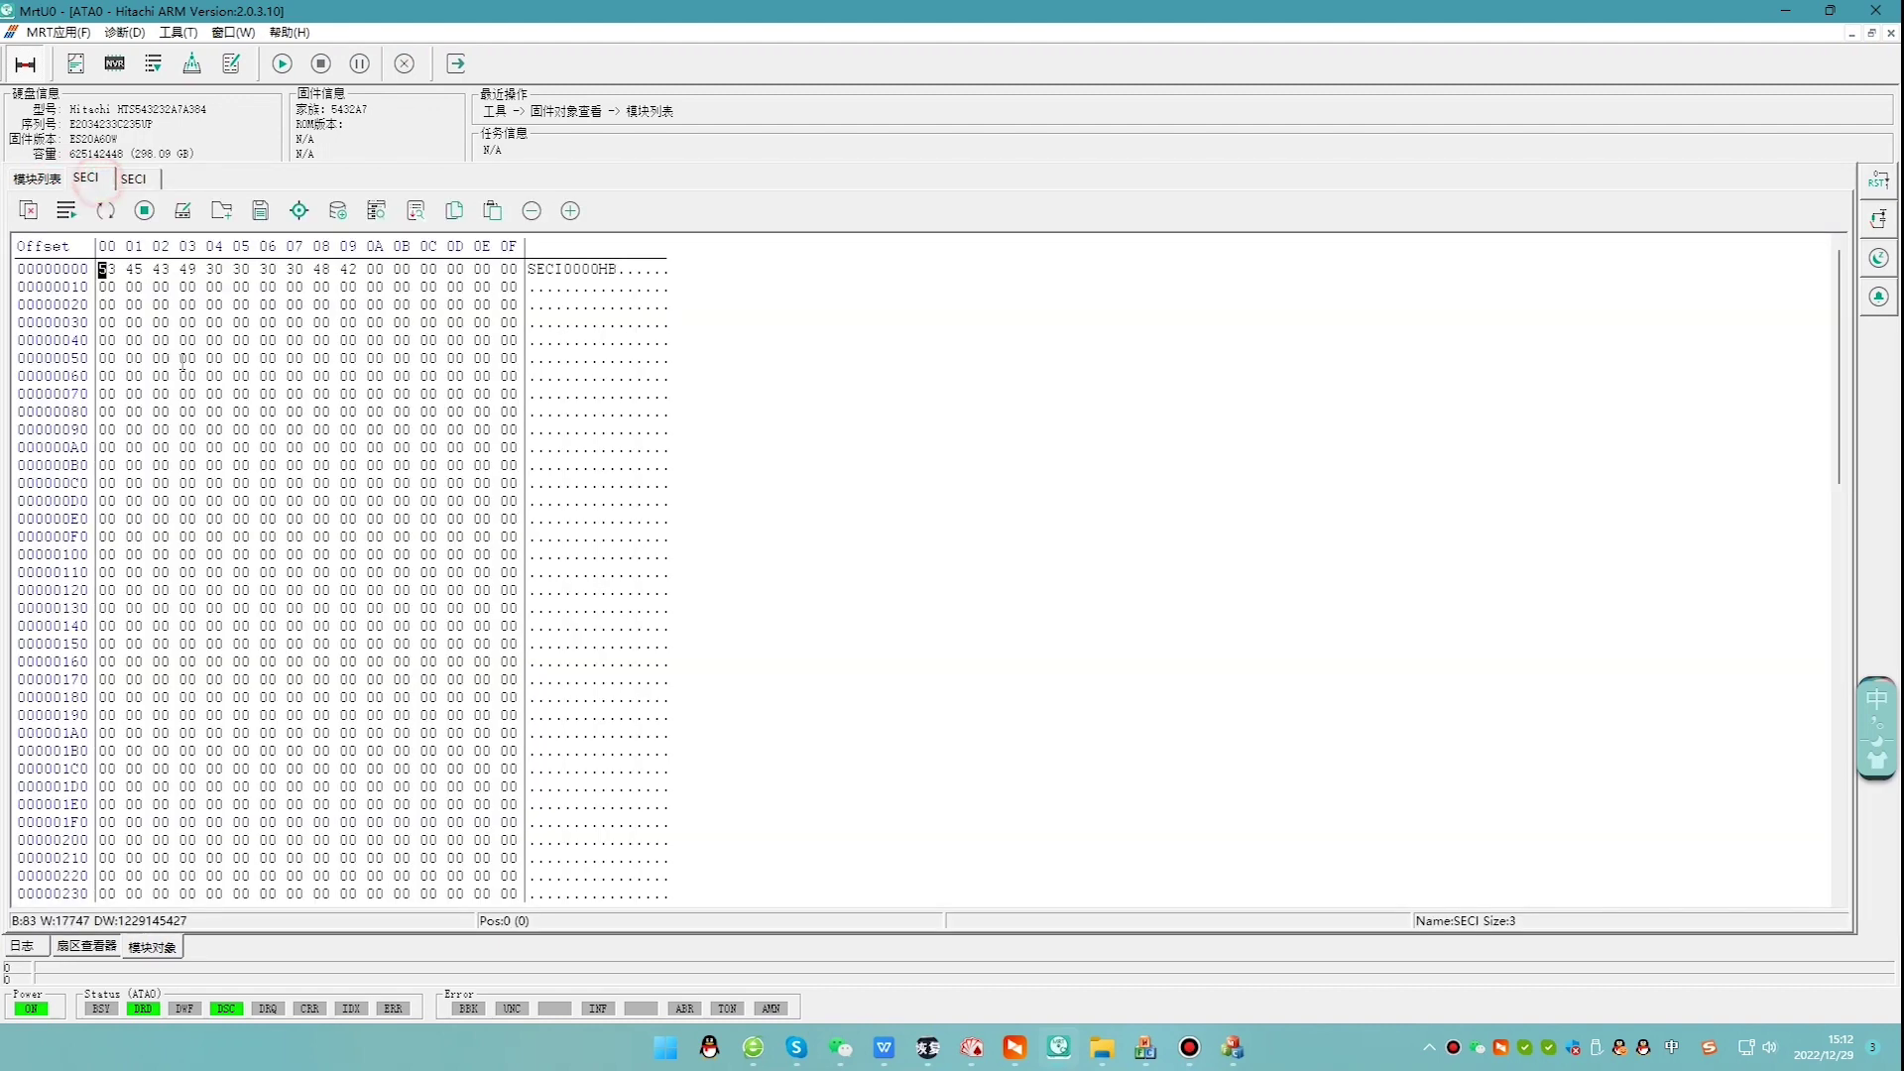
{"action": "left_click", "coordinate": [134, 179]}
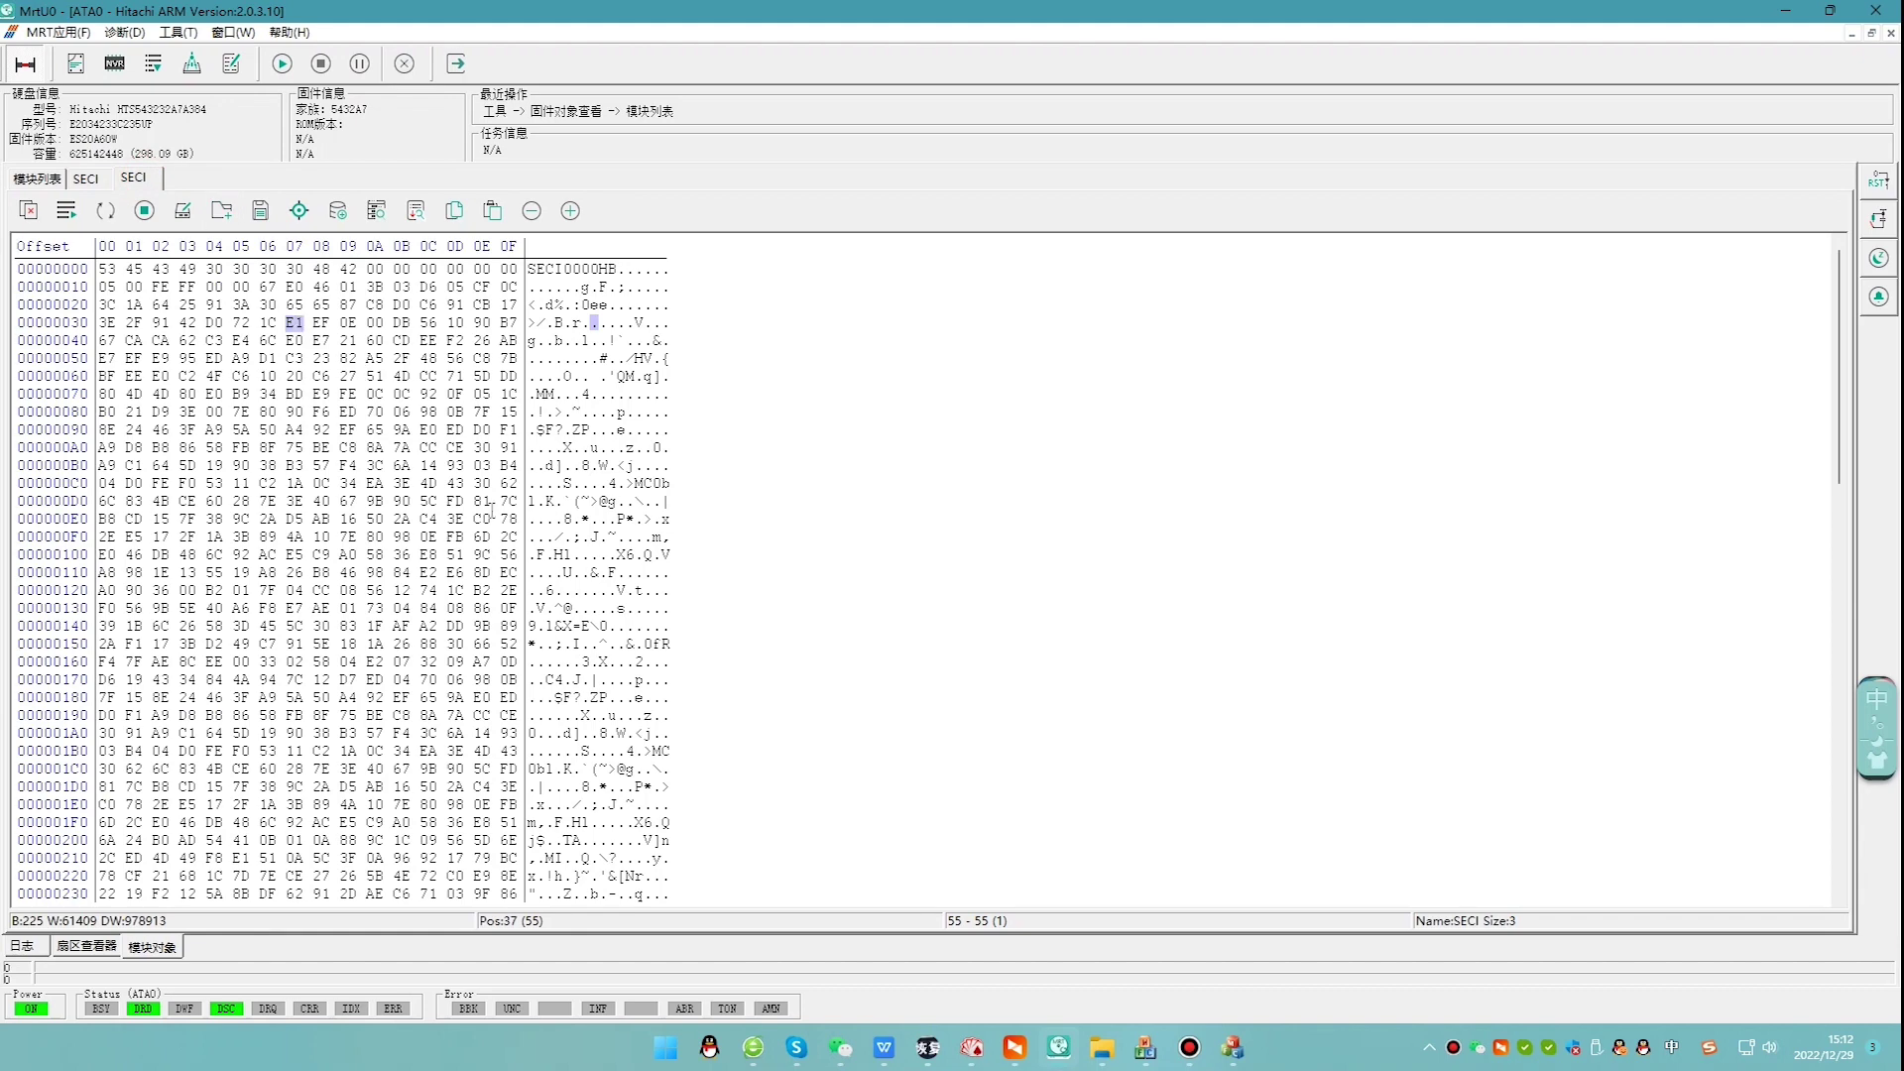
{"action": "left_click", "coordinate": [90, 180]}
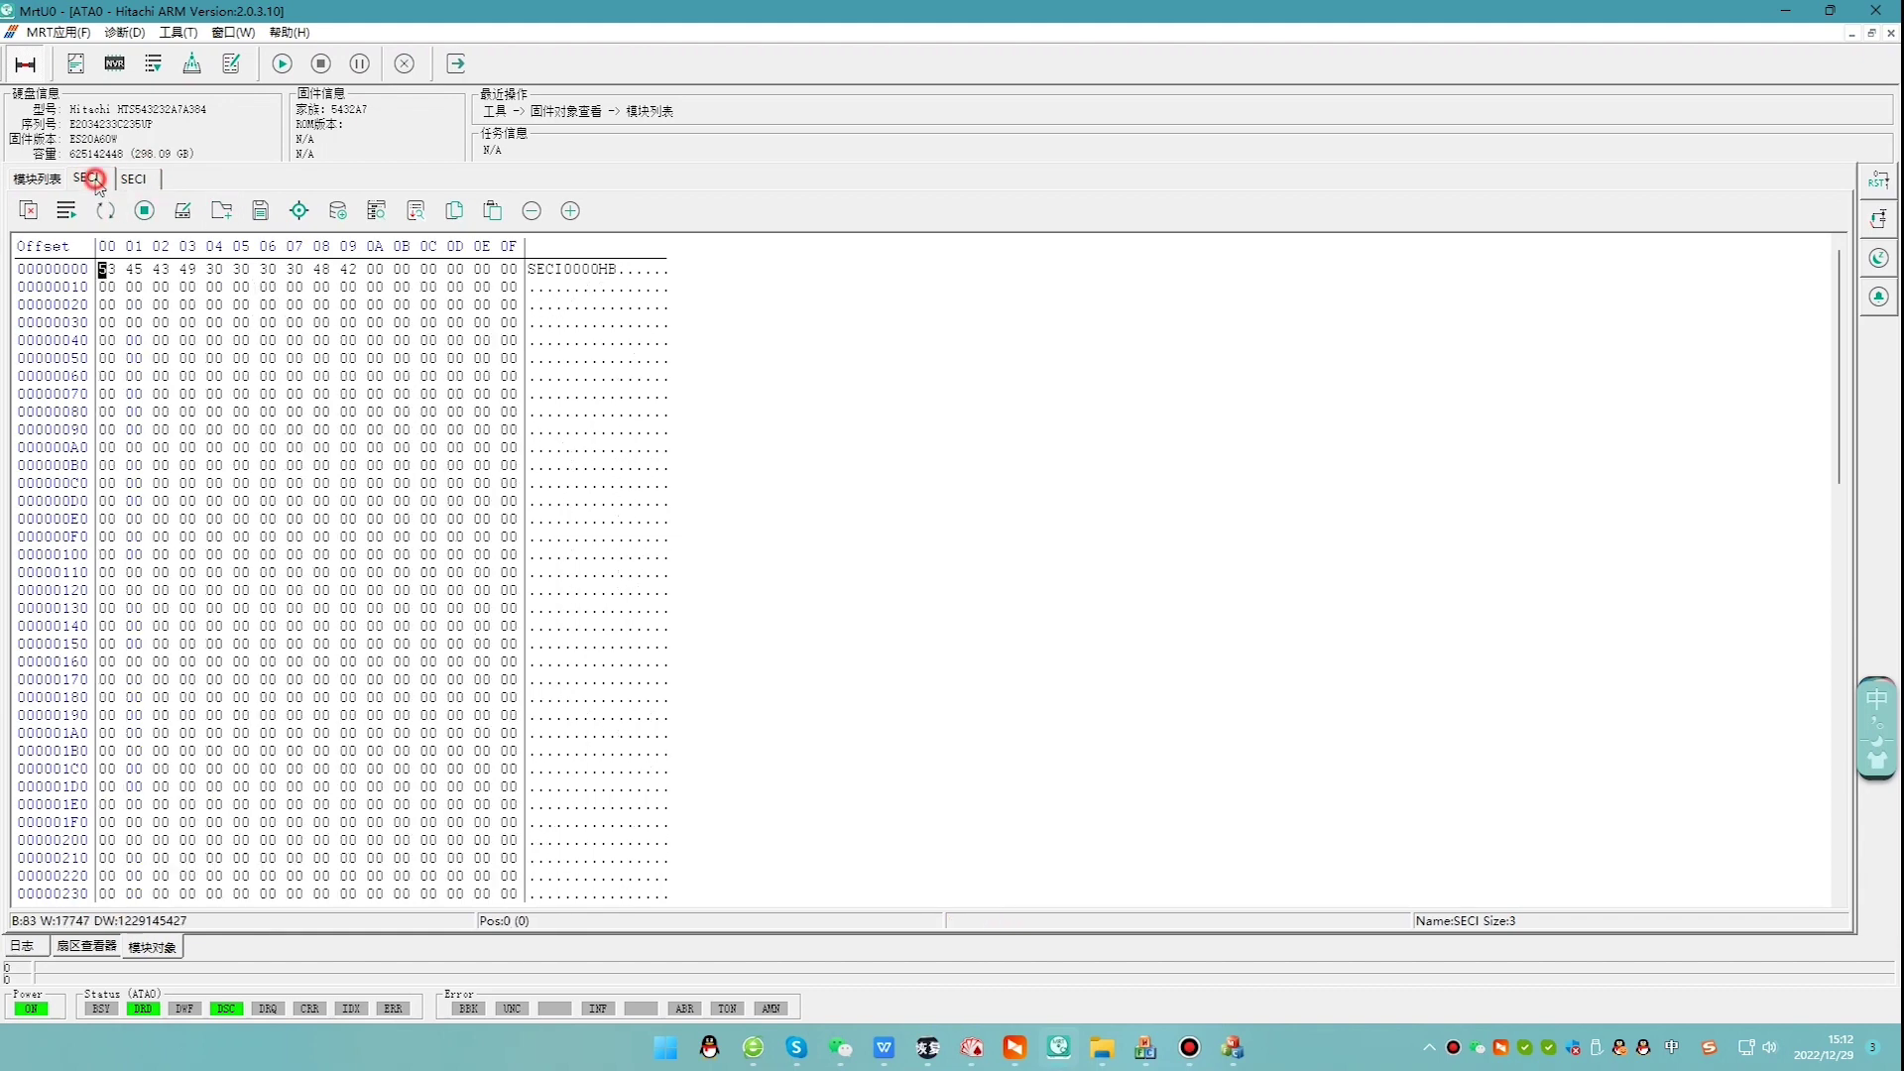
- Load the donor module file SECI.rpm into SECI copy 0
{"action": "left_click", "coordinate": [222, 212]}
{"action": "left_click", "coordinate": [1113, 669]}
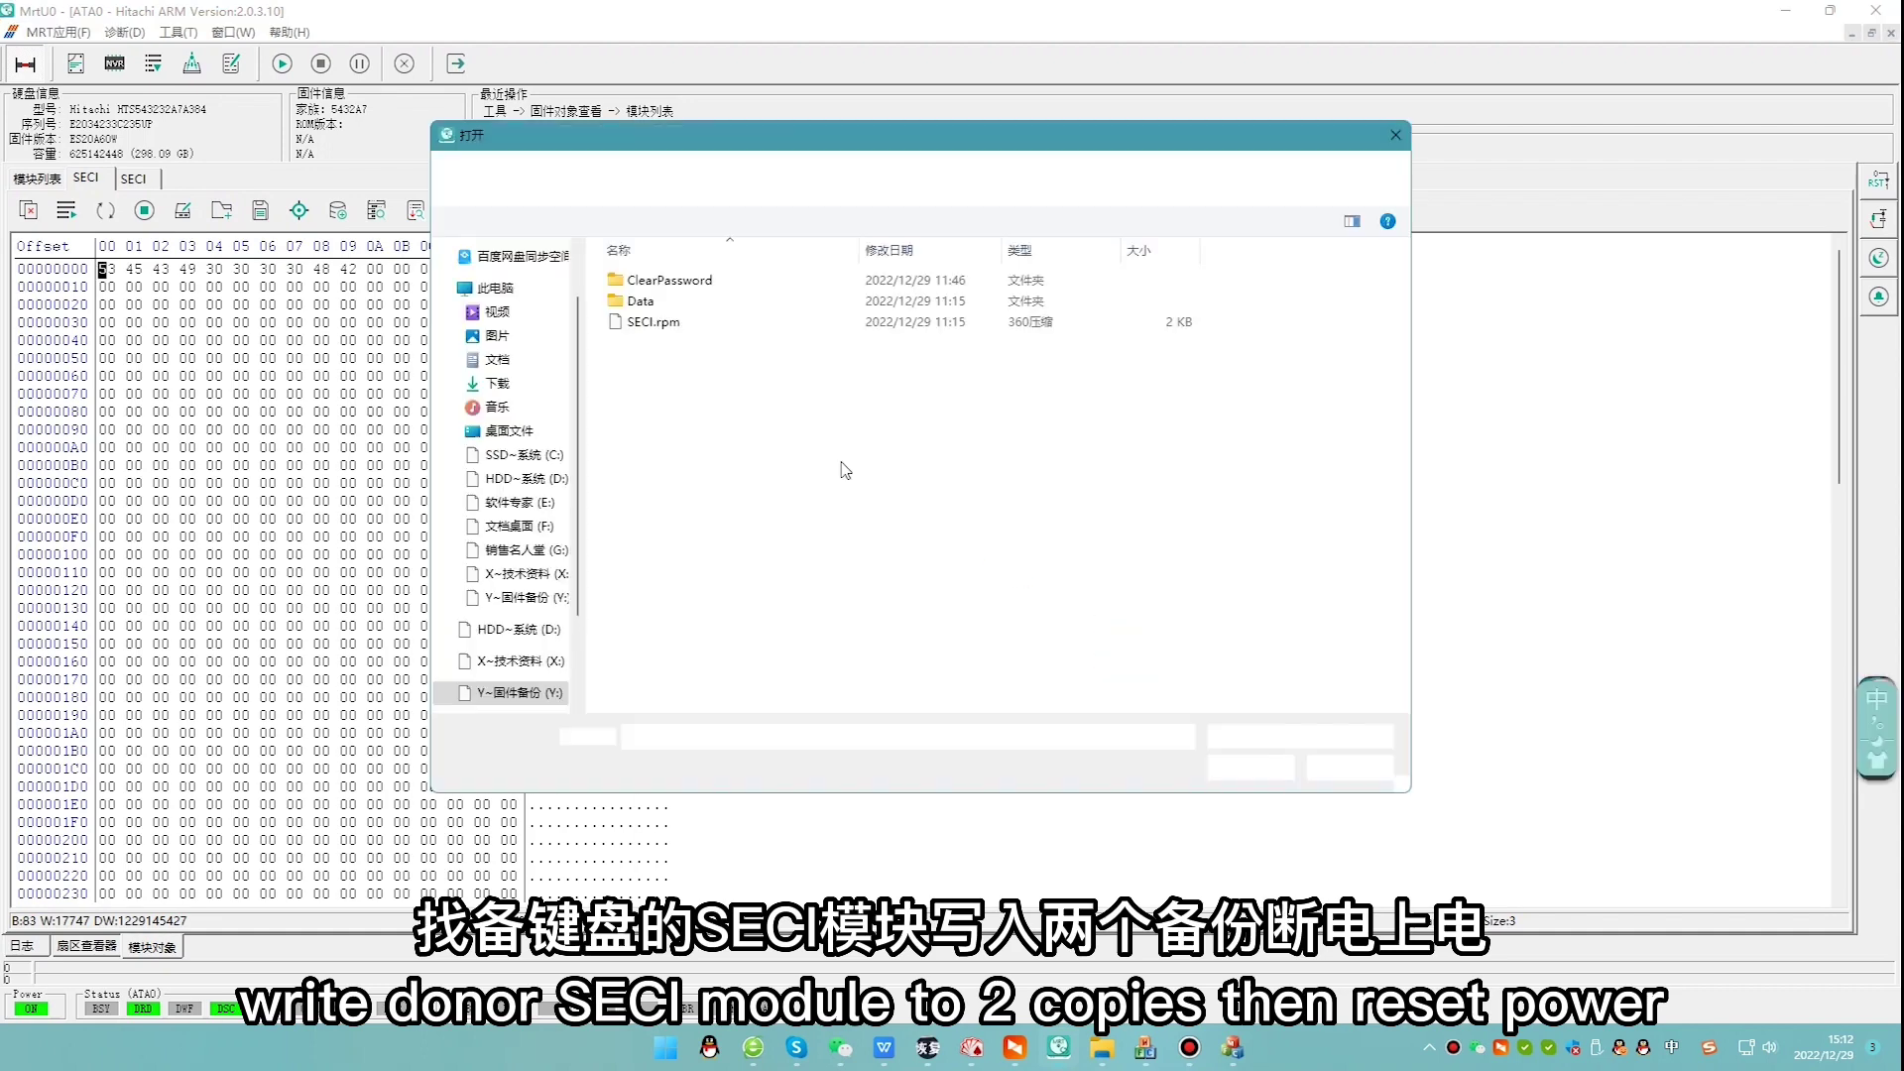
{"action": "left_click", "coordinate": [645, 324]}
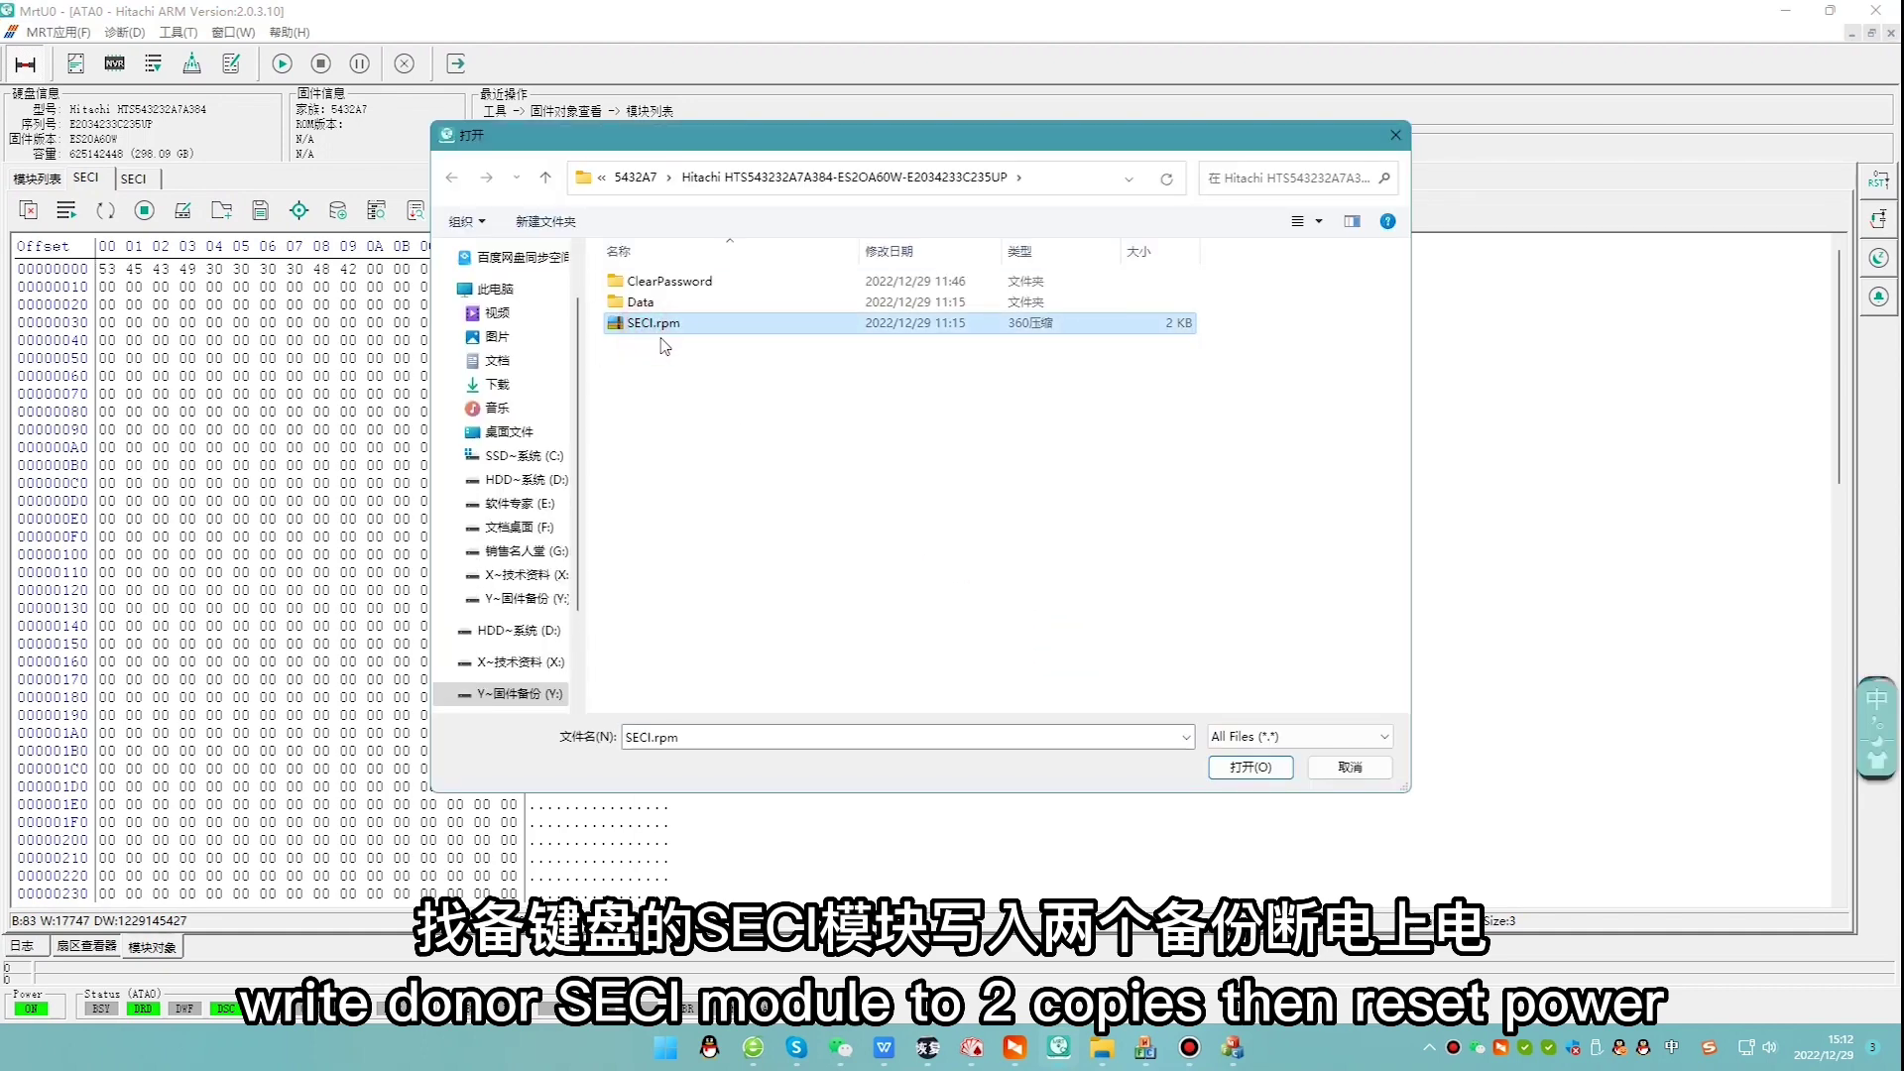
{"action": "left_click", "coordinate": [1250, 768]}
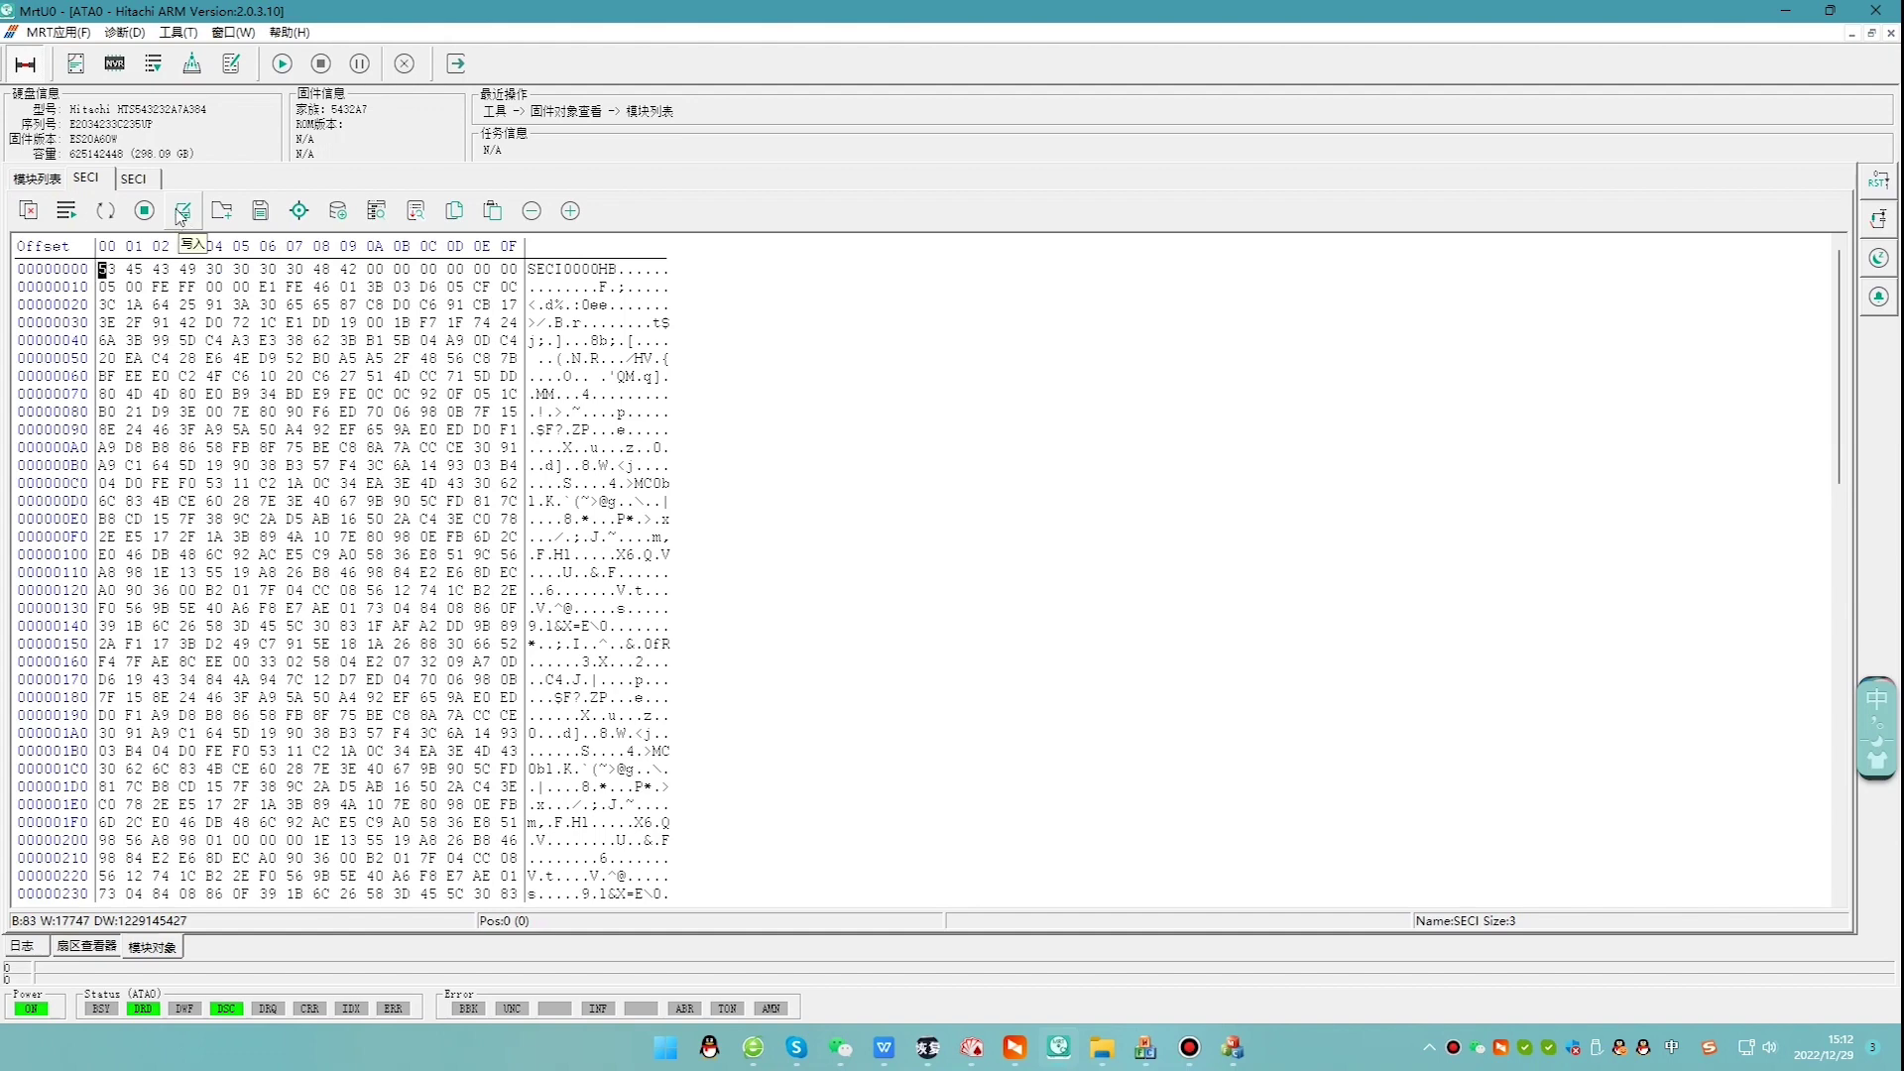
- Load the donor file SECI.rpm into SECI copy 1 and write that copy to the drive
{"action": "left_click", "coordinate": [221, 209]}
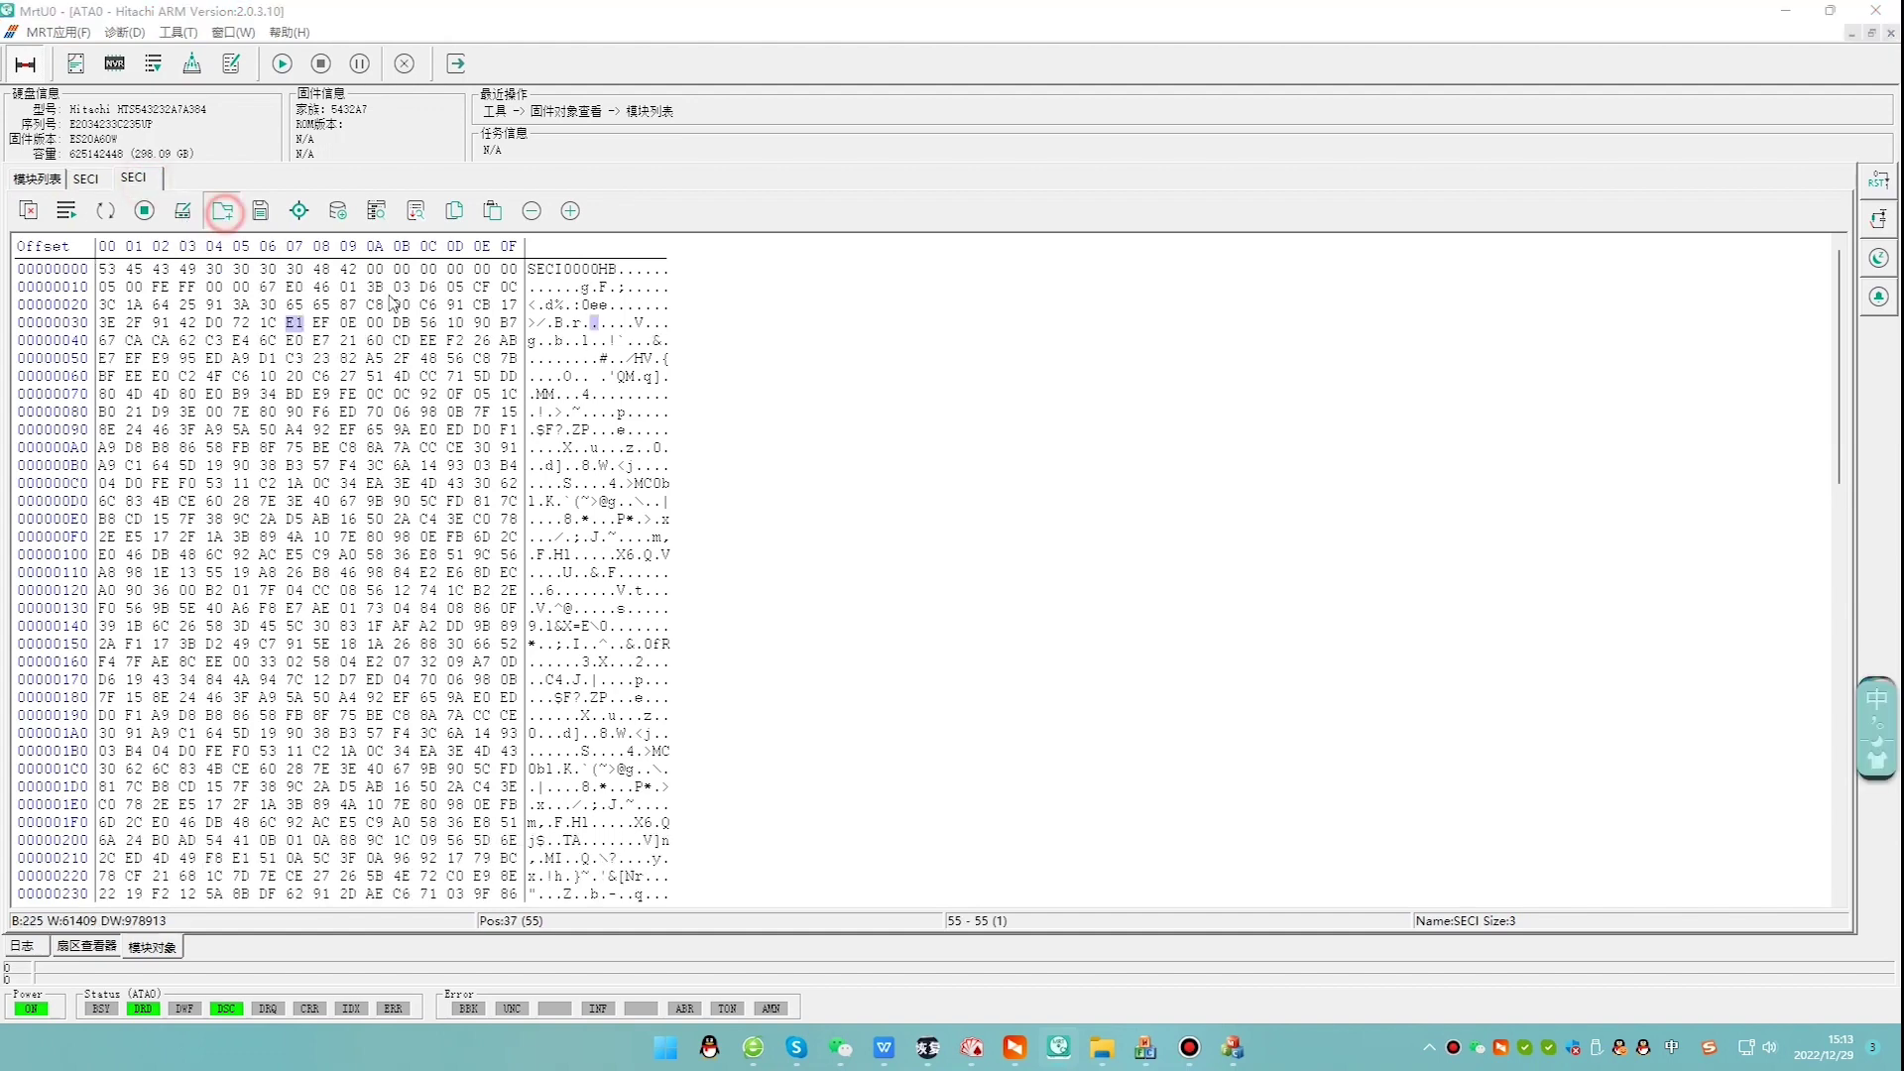
{"action": "left_click", "coordinate": [655, 323]}
{"action": "double_click", "coordinate": [660, 325]}
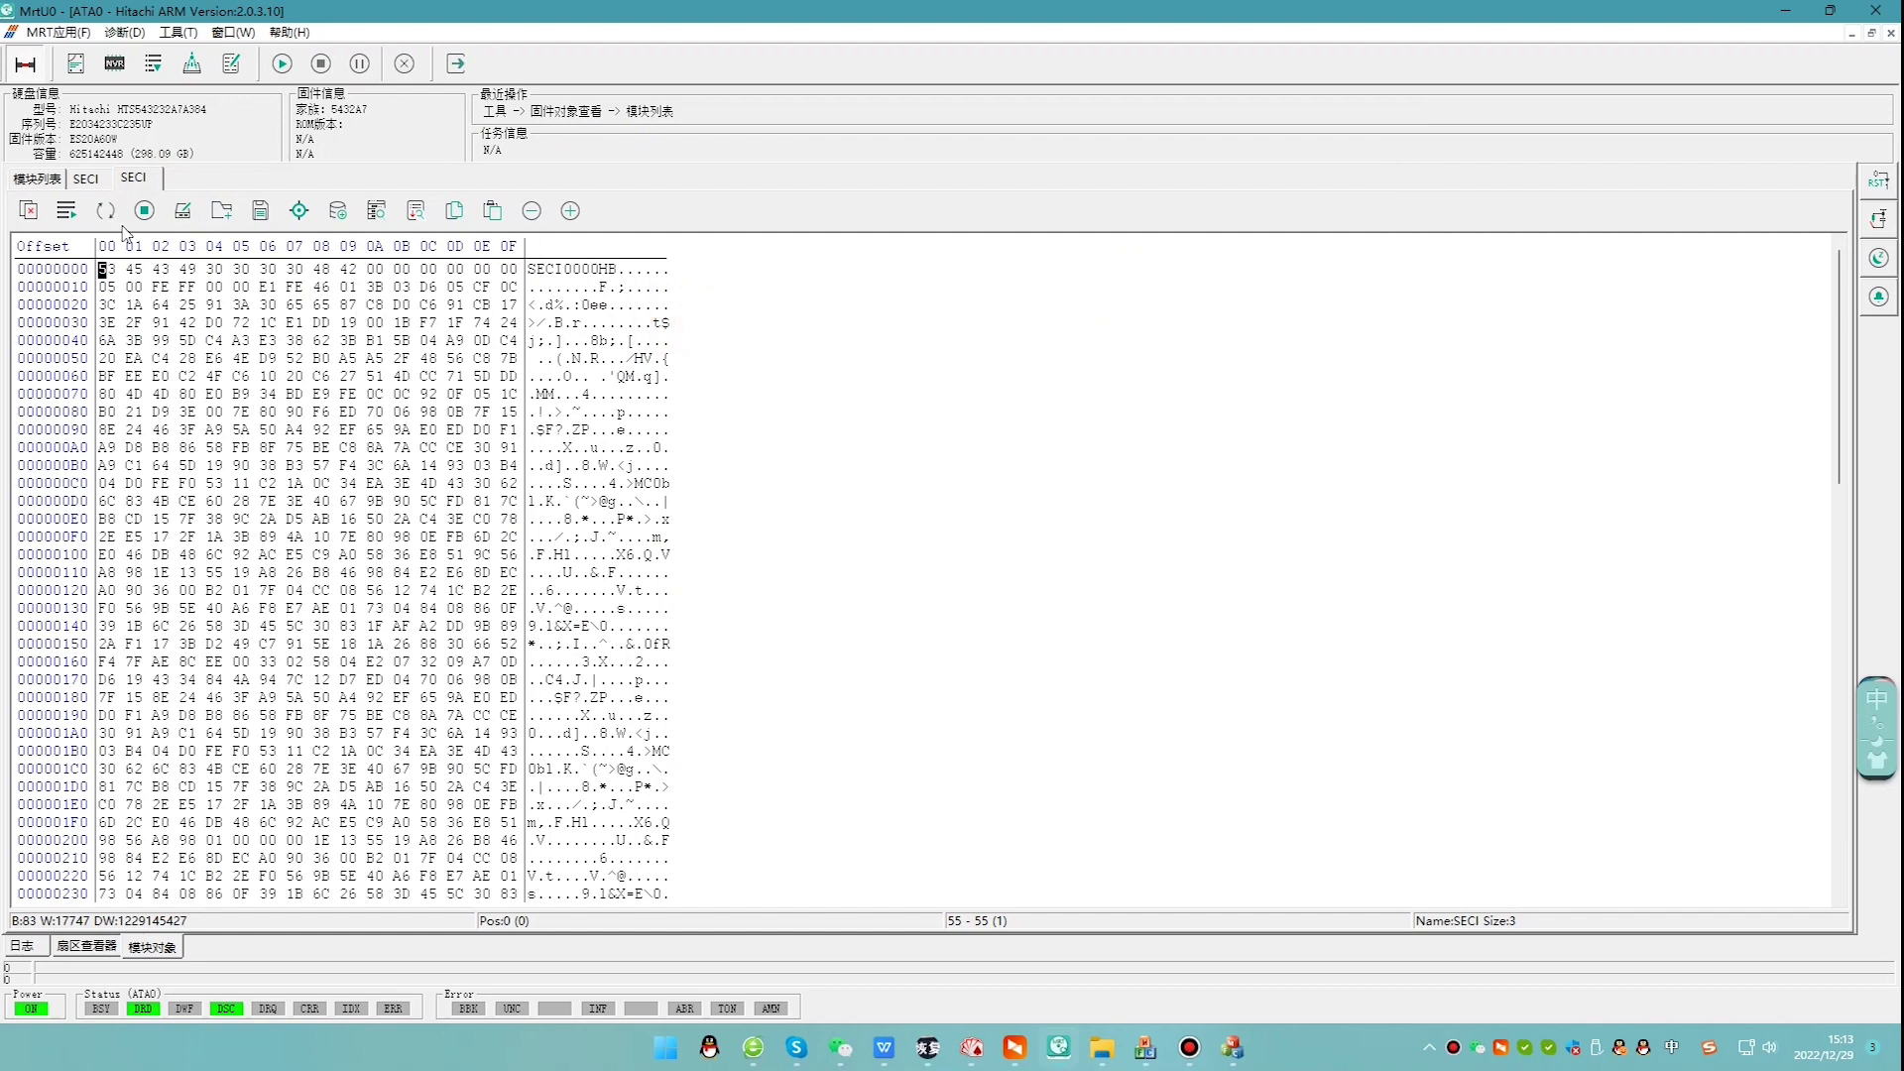
{"action": "left_click", "coordinate": [181, 213]}
- Copy the first 16-byte row (offsets 00 to 0F) of SECI copy 0
{"action": "left_click", "coordinate": [85, 177]}
{"action": "left_click", "coordinate": [316, 395]}
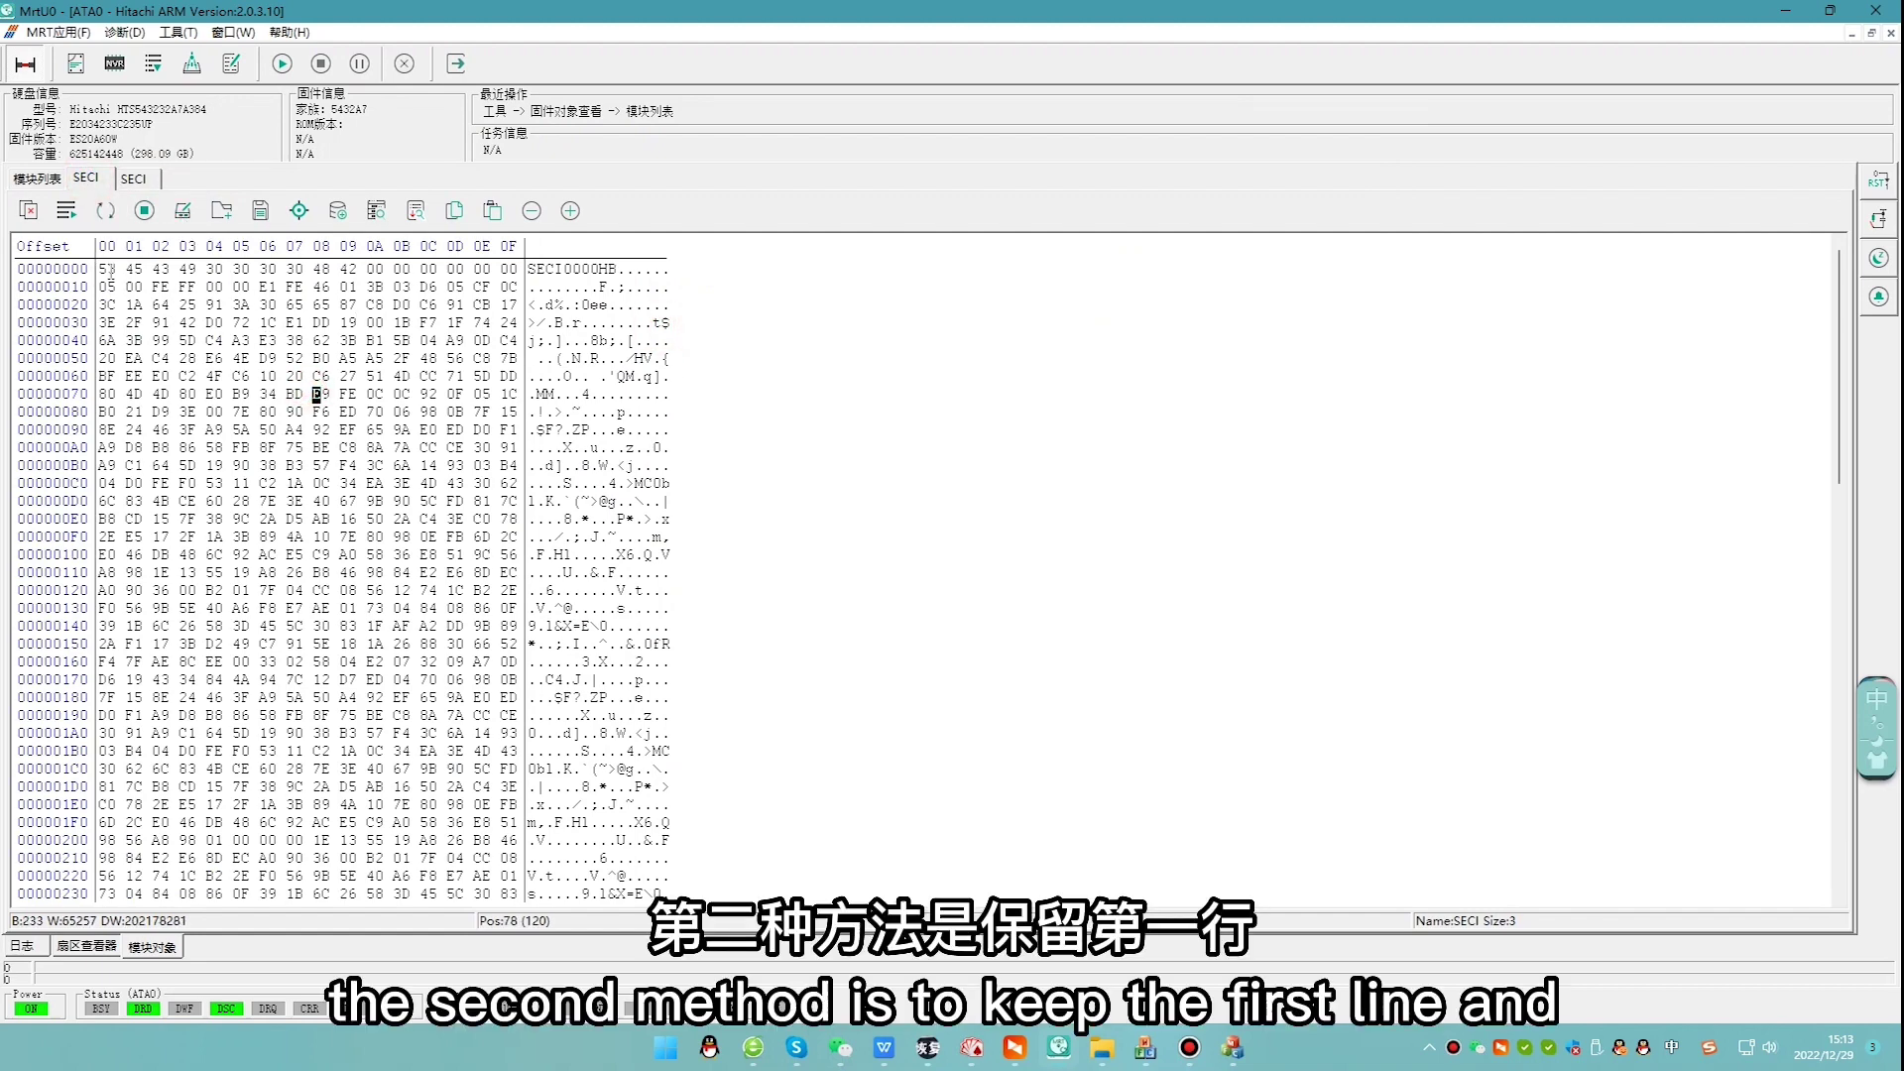
{"action": "mouse_move", "coordinate": [101, 267]}
{"action": "left_mouse_down"}
{"action": "mouse_move", "coordinate": [509, 270]}
{"action": "mouse_move", "coordinate": [105, 260]}
{"action": "left_mouse_up"}
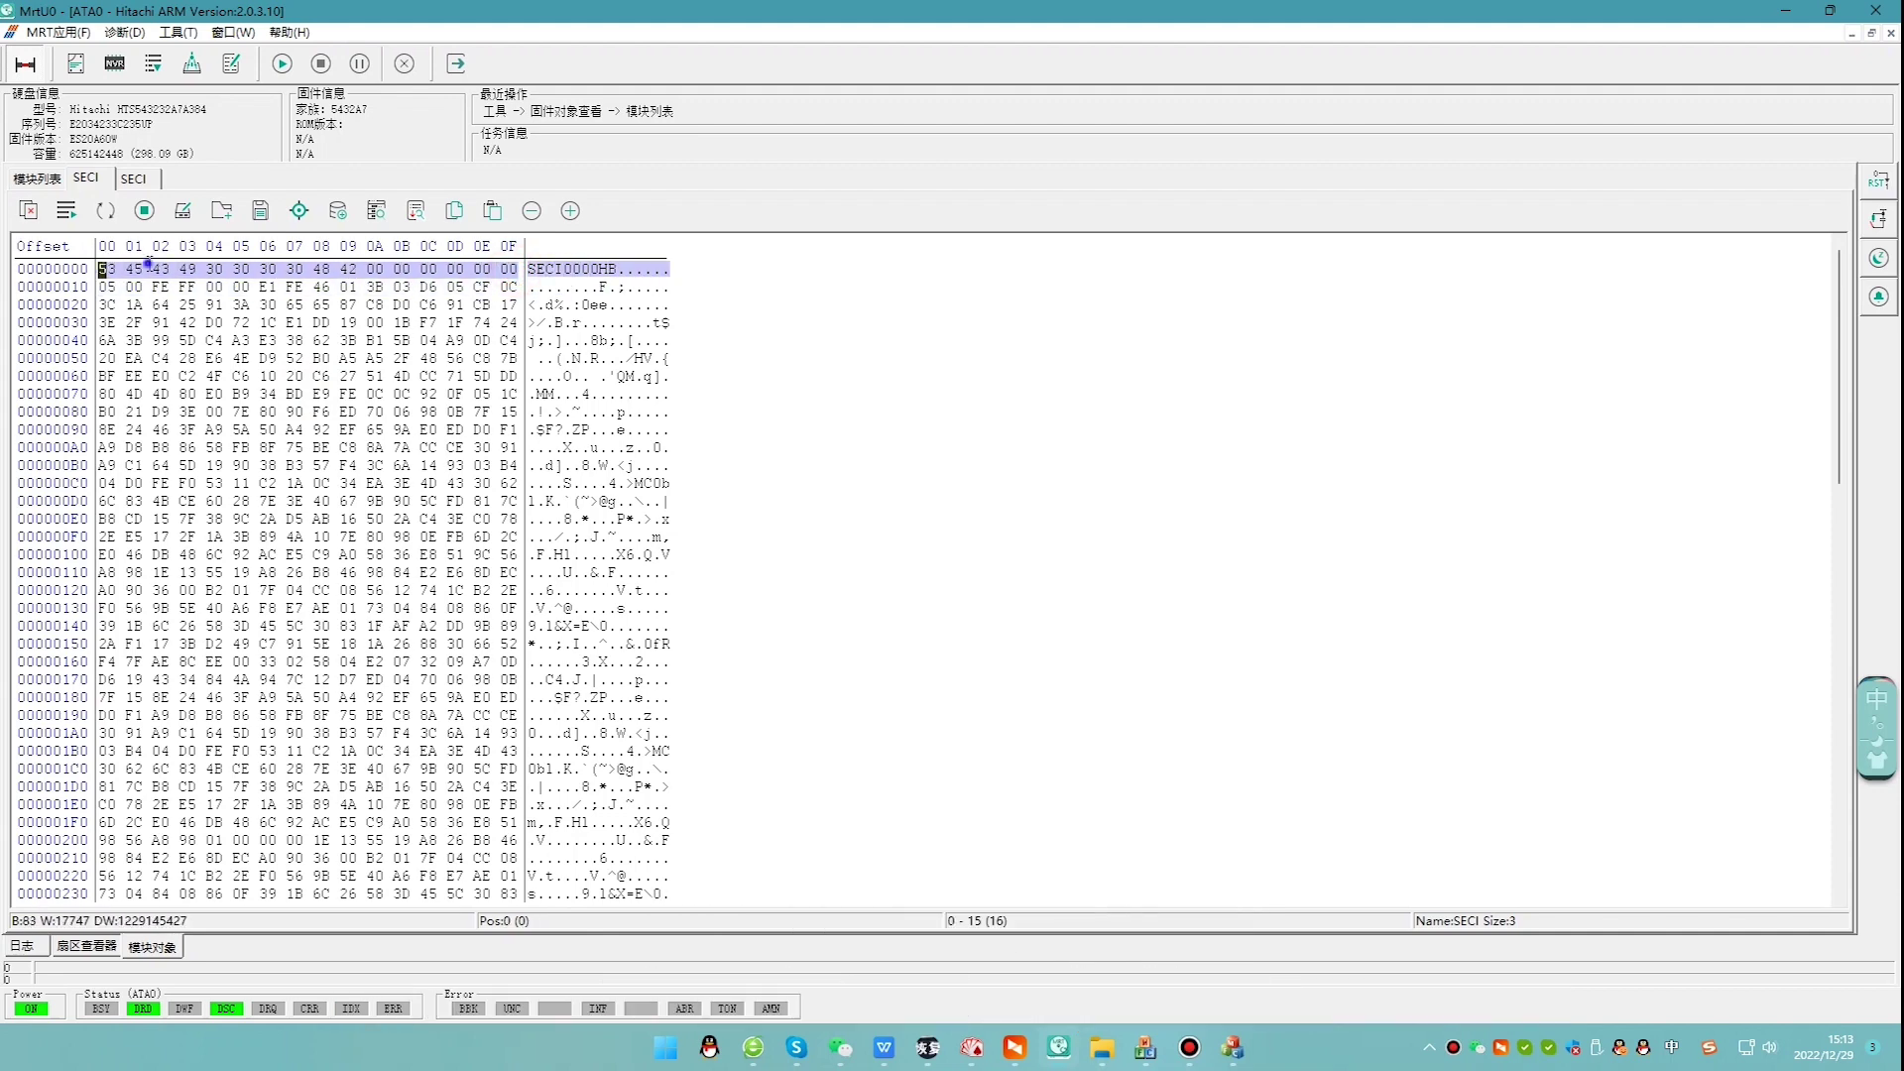
{"action": "right_click", "coordinate": [155, 375]}
{"action": "left_click", "coordinate": [173, 482]}
- Fill the entire contents of SECI copy 0 with 00 bytes
{"action": "left_click", "coordinate": [243, 359]}
{"action": "key", "text": "ctrl+a"}
{"action": "right_click", "coordinate": [217, 347]}
{"action": "left_click", "coordinate": [279, 523]}
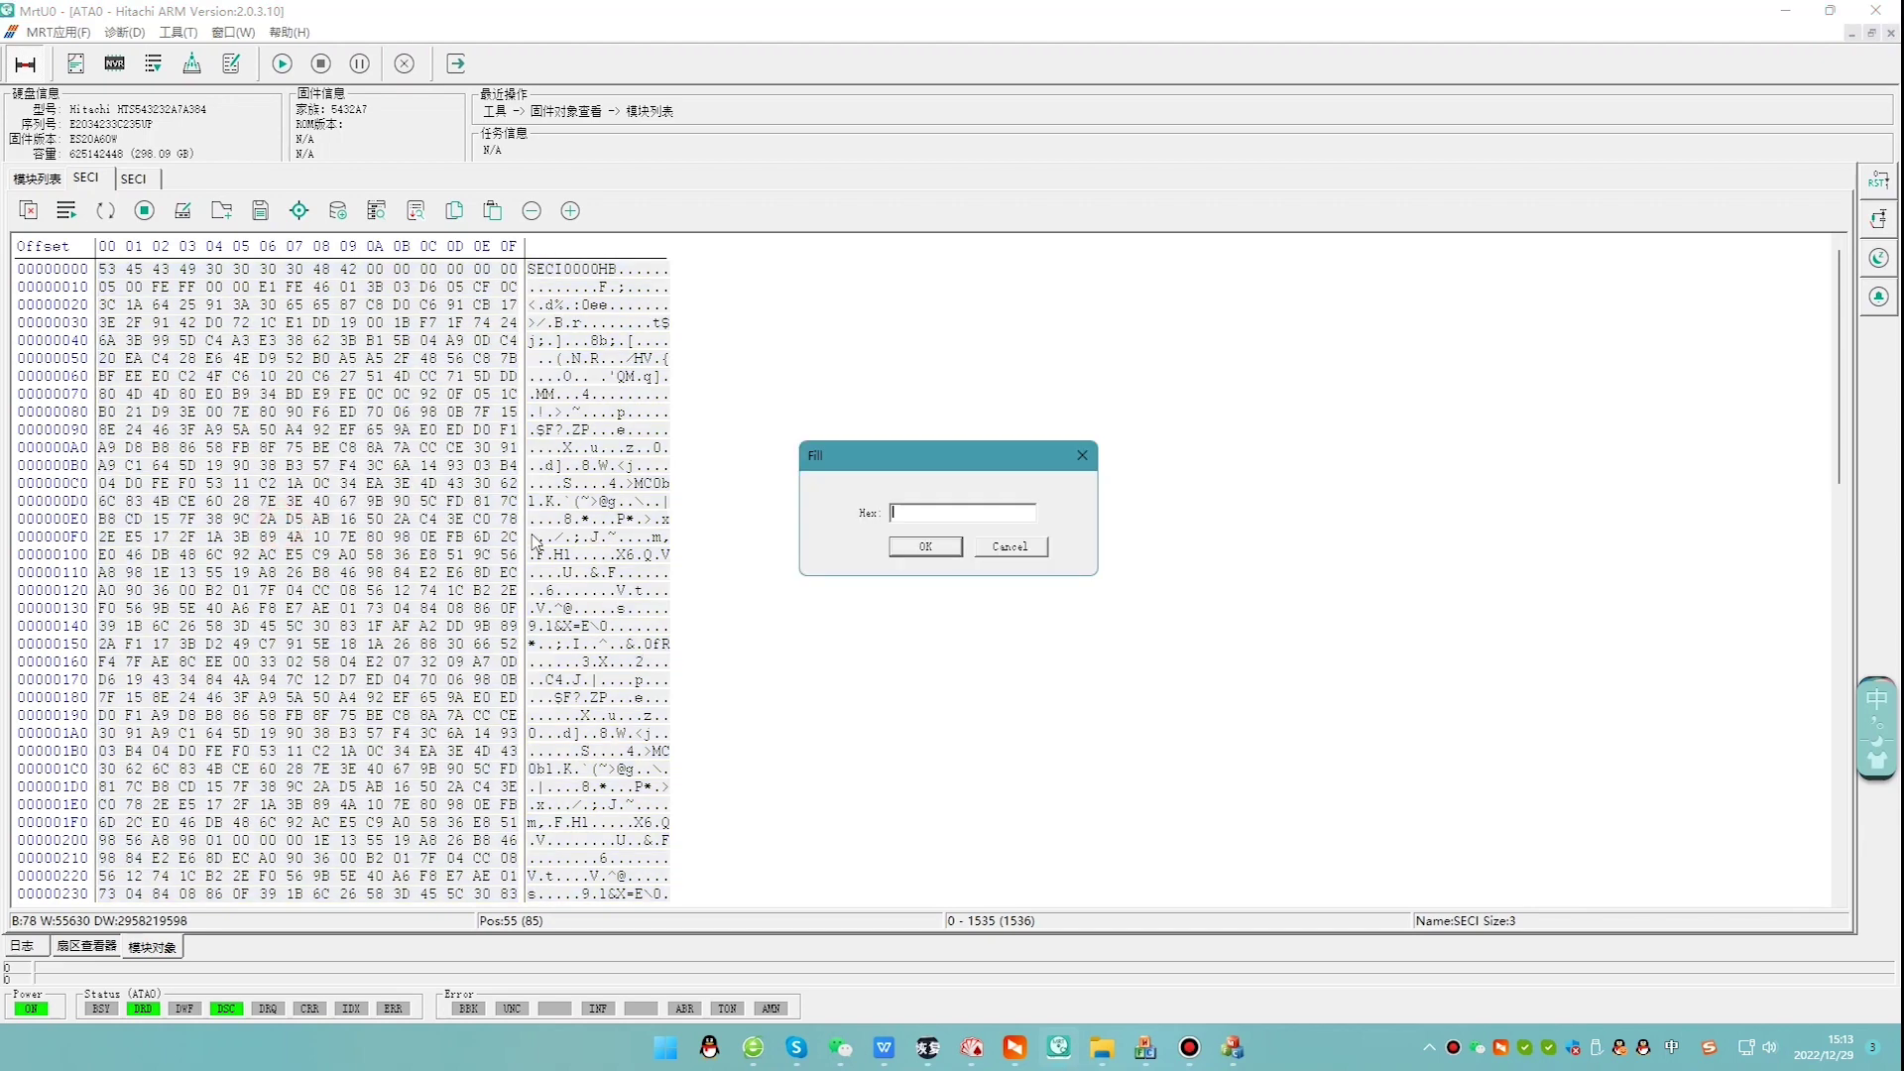
{"action": "left_click", "coordinate": [907, 547]}
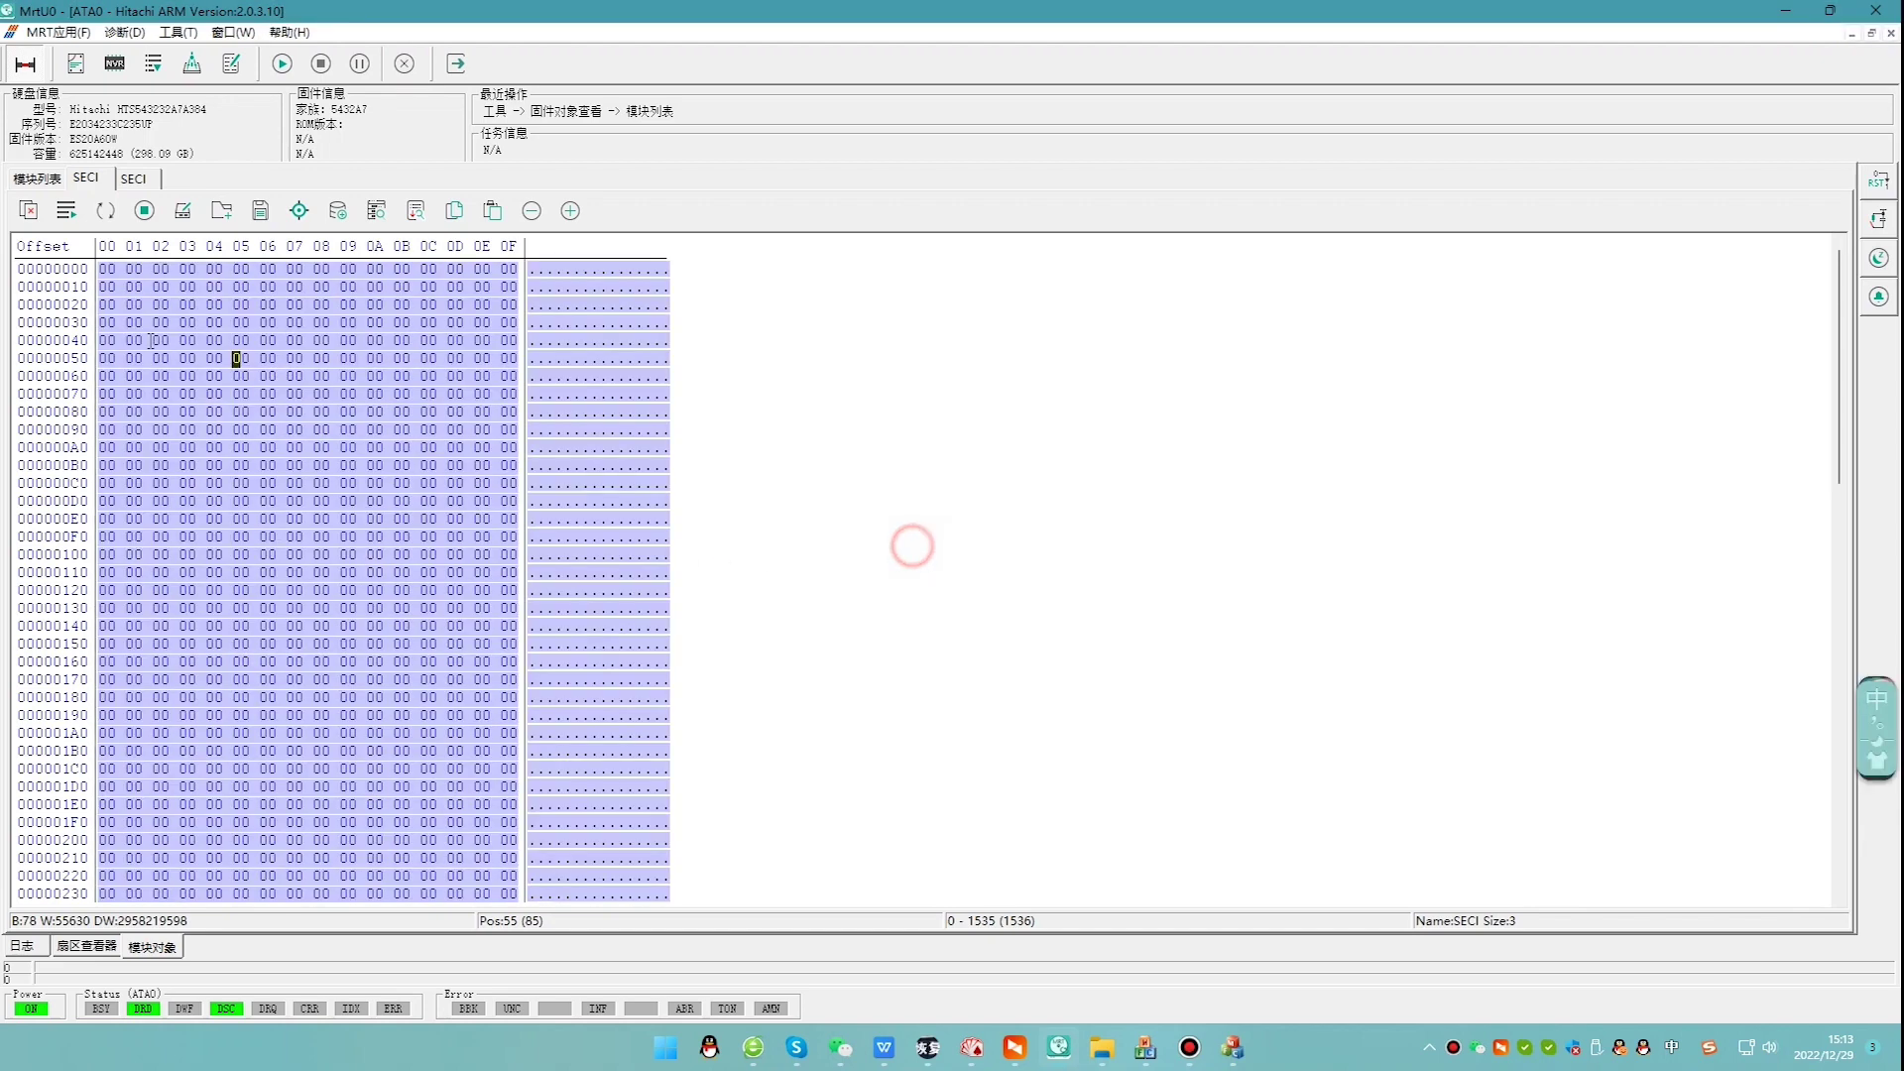
- Paste the copied 16-byte header row back at offset 00000000 of SECI copy 0
{"action": "right_click", "coordinate": [102, 268]}
{"action": "left_click", "coordinate": [188, 393]}
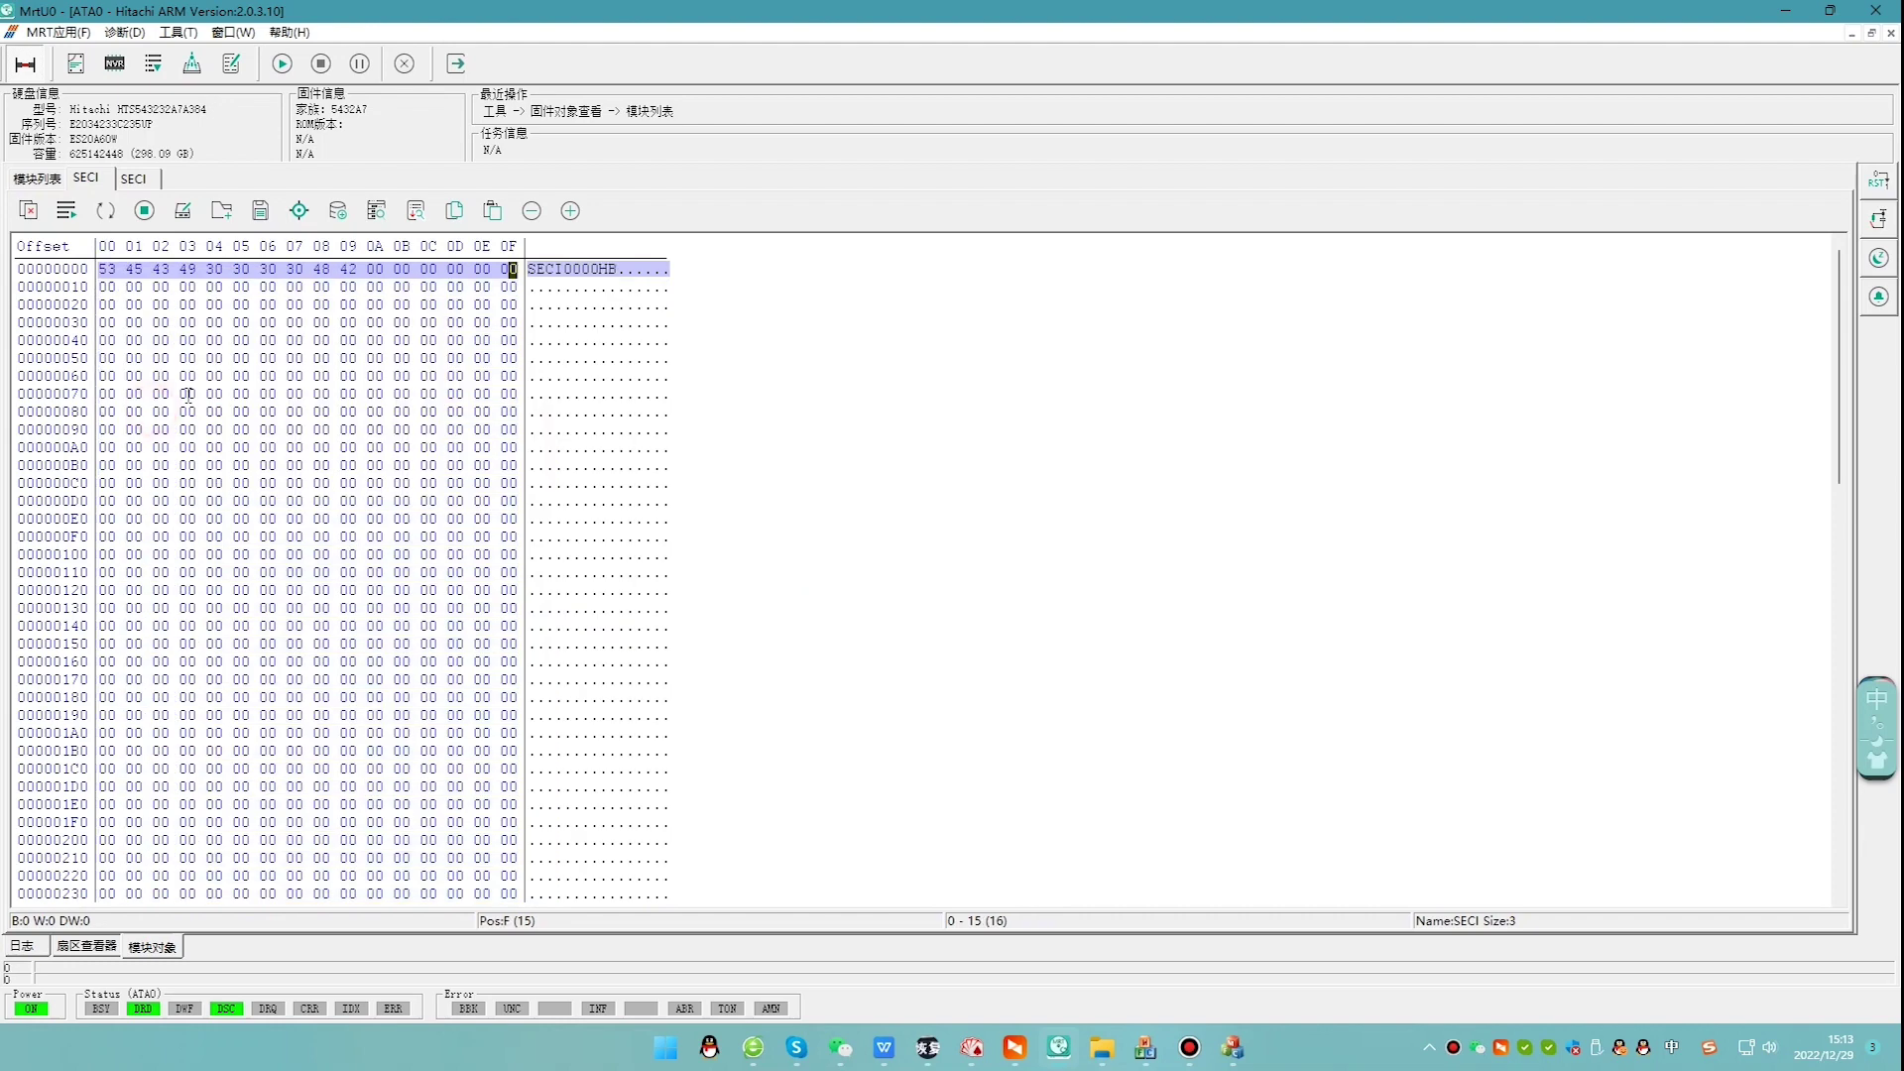
{"action": "left_click", "coordinate": [220, 392]}
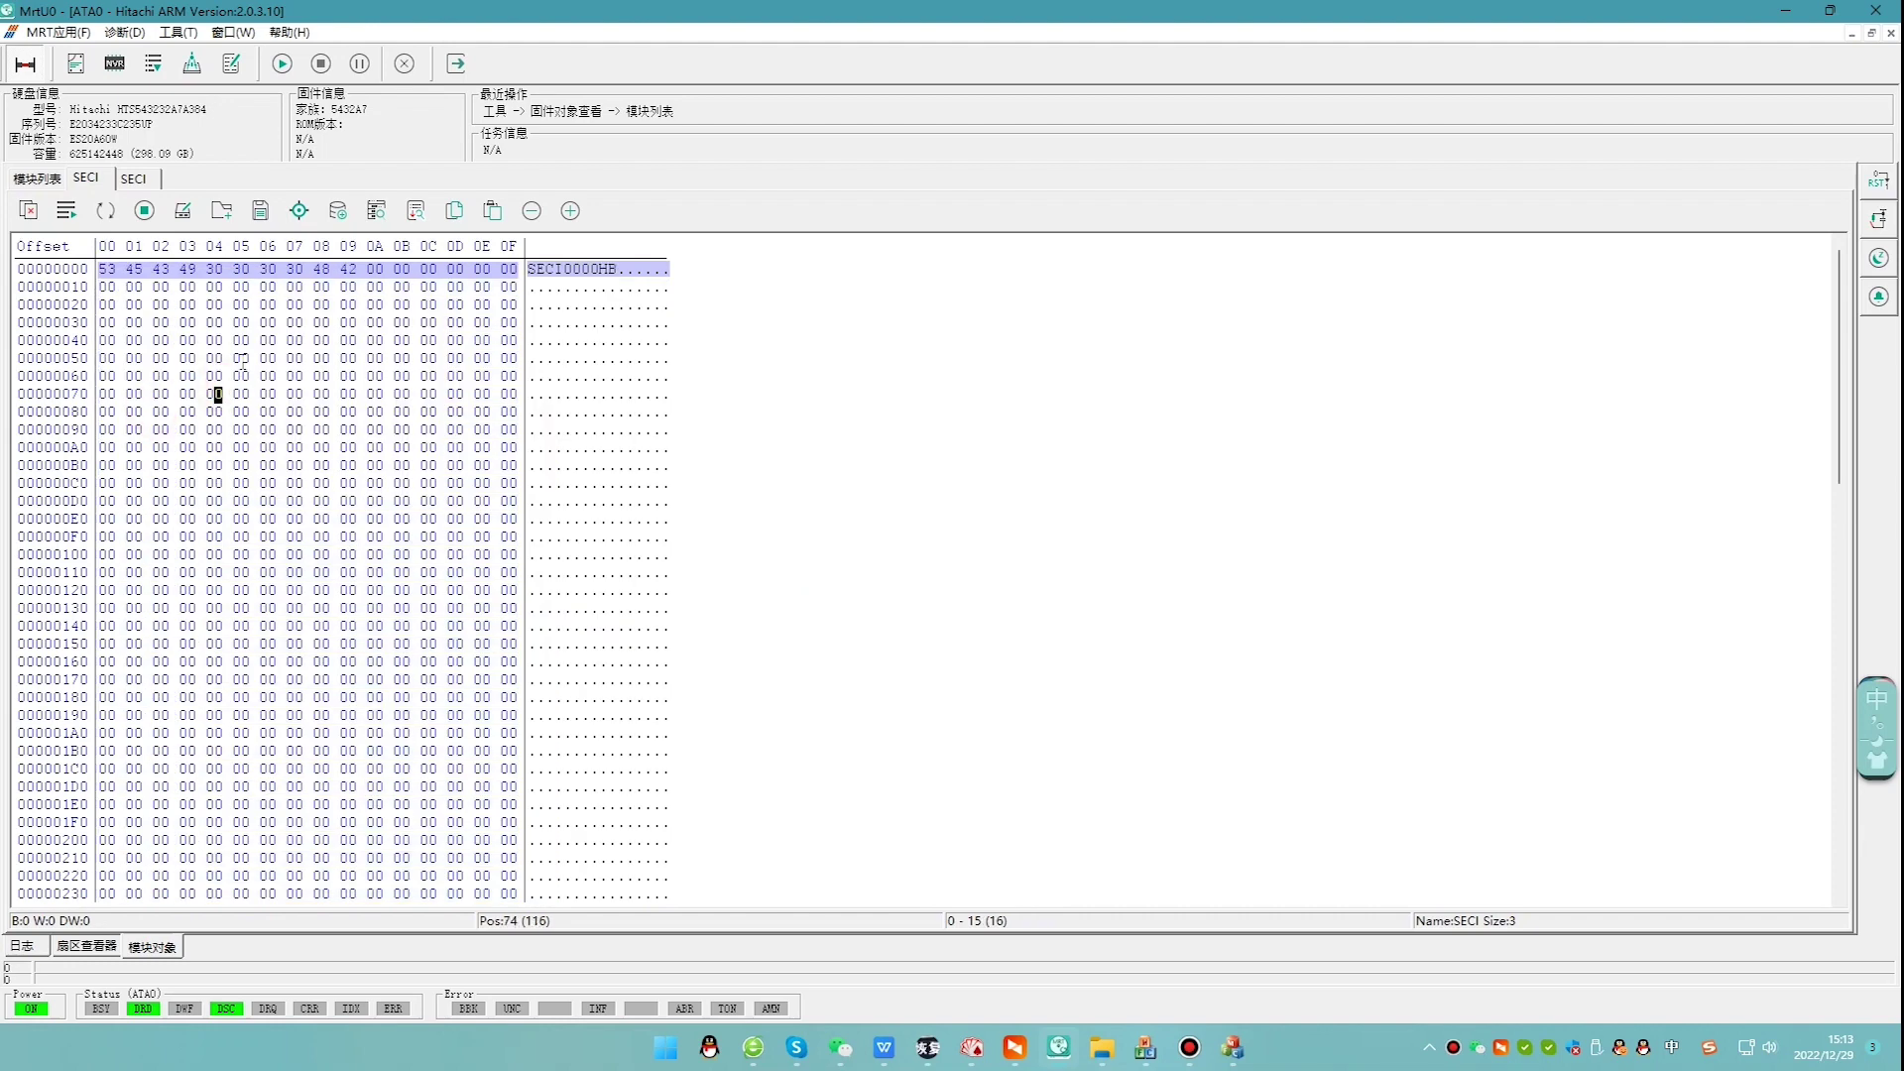
- Save the zeroed module as SECI 00.rpm and write it to SECI copy 0 on the drive
{"action": "left_click", "coordinate": [260, 211]}
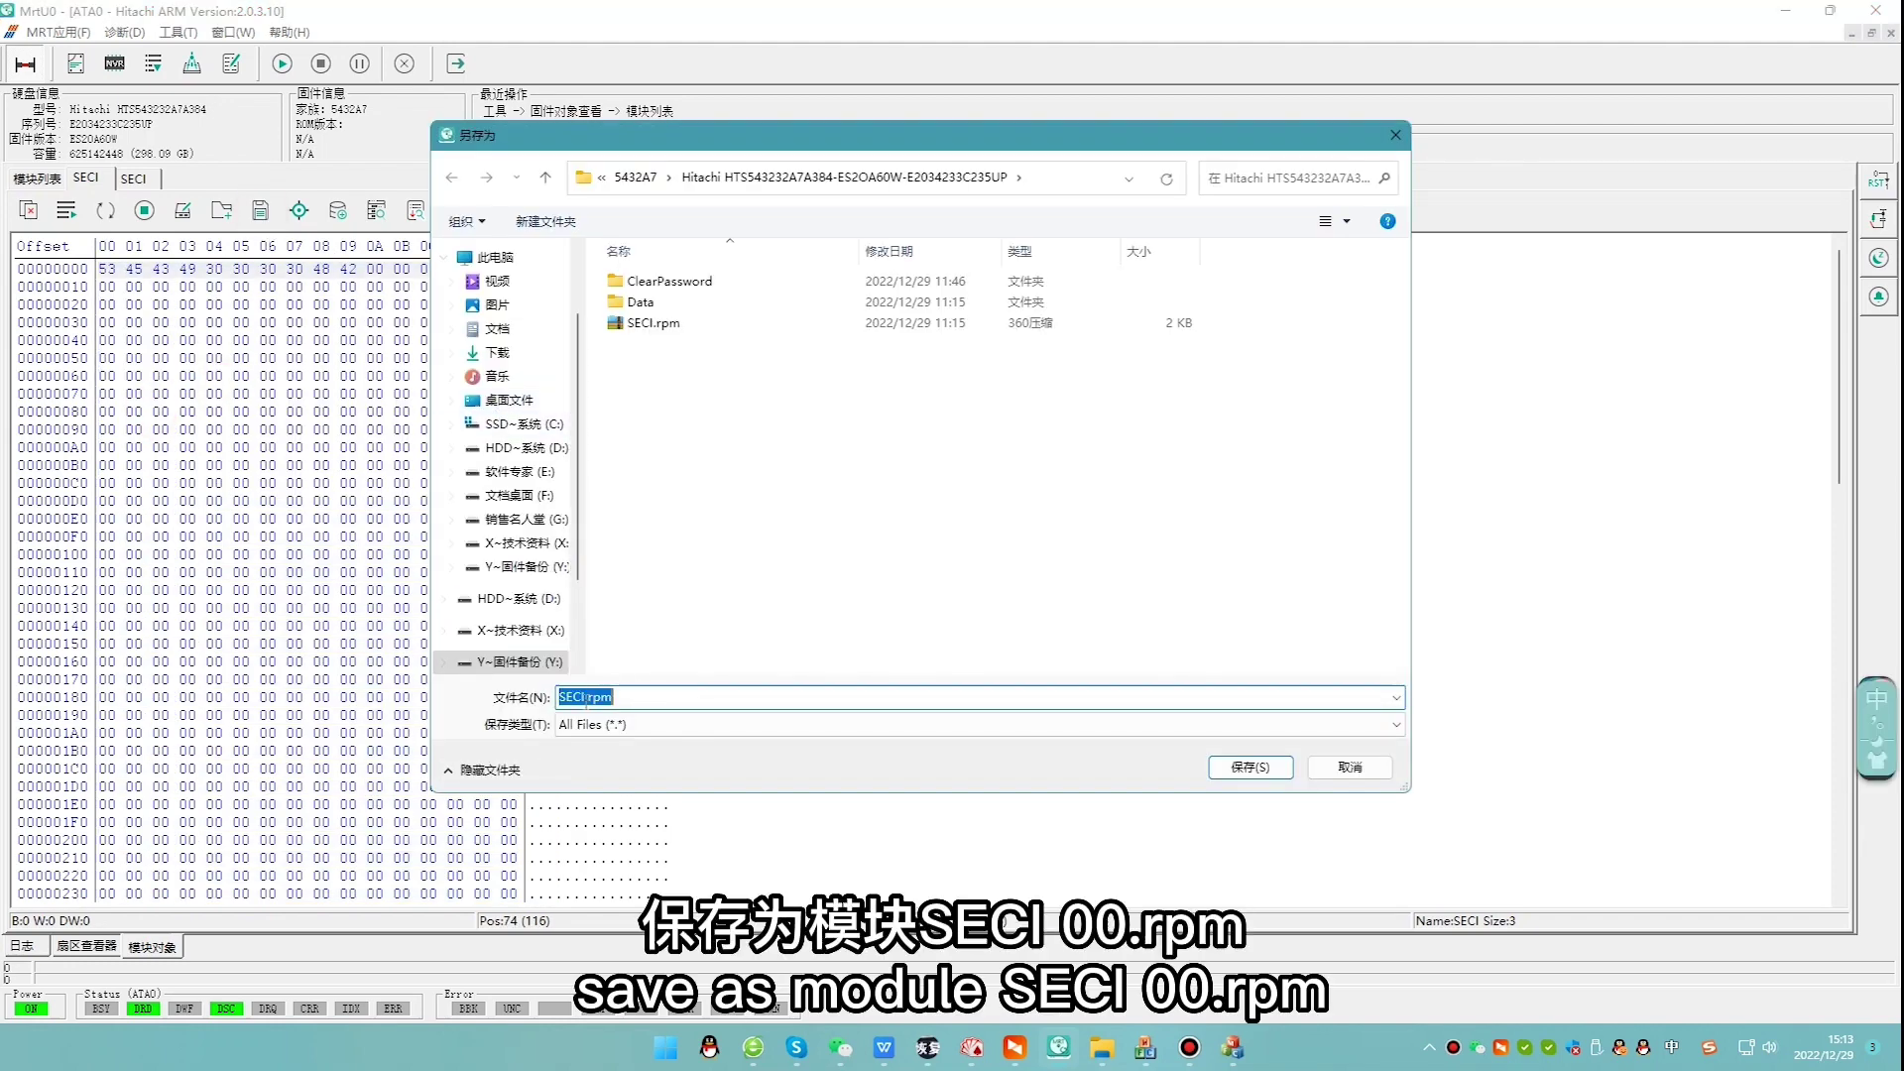
{"action": "left_click", "coordinate": [586, 697]}
{"action": "key", "text": "Return"}
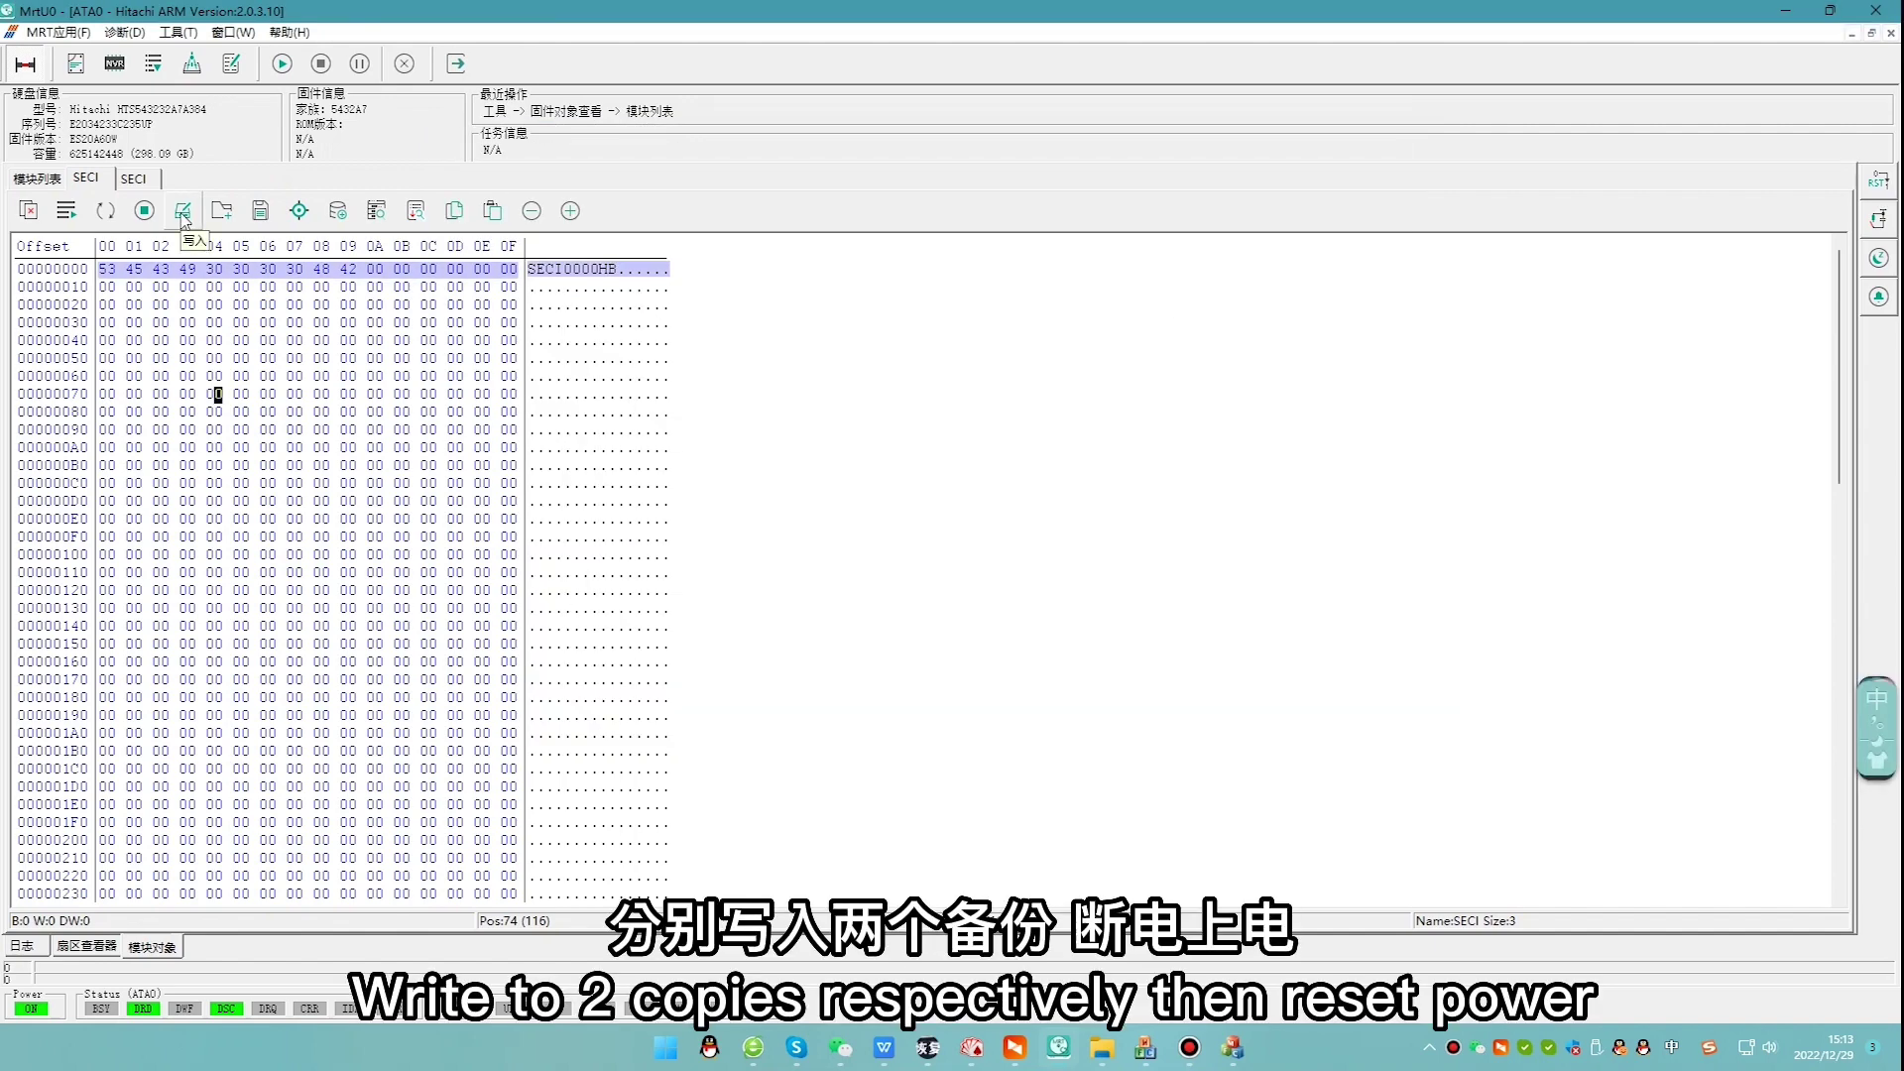
{"action": "left_click", "coordinate": [182, 214]}
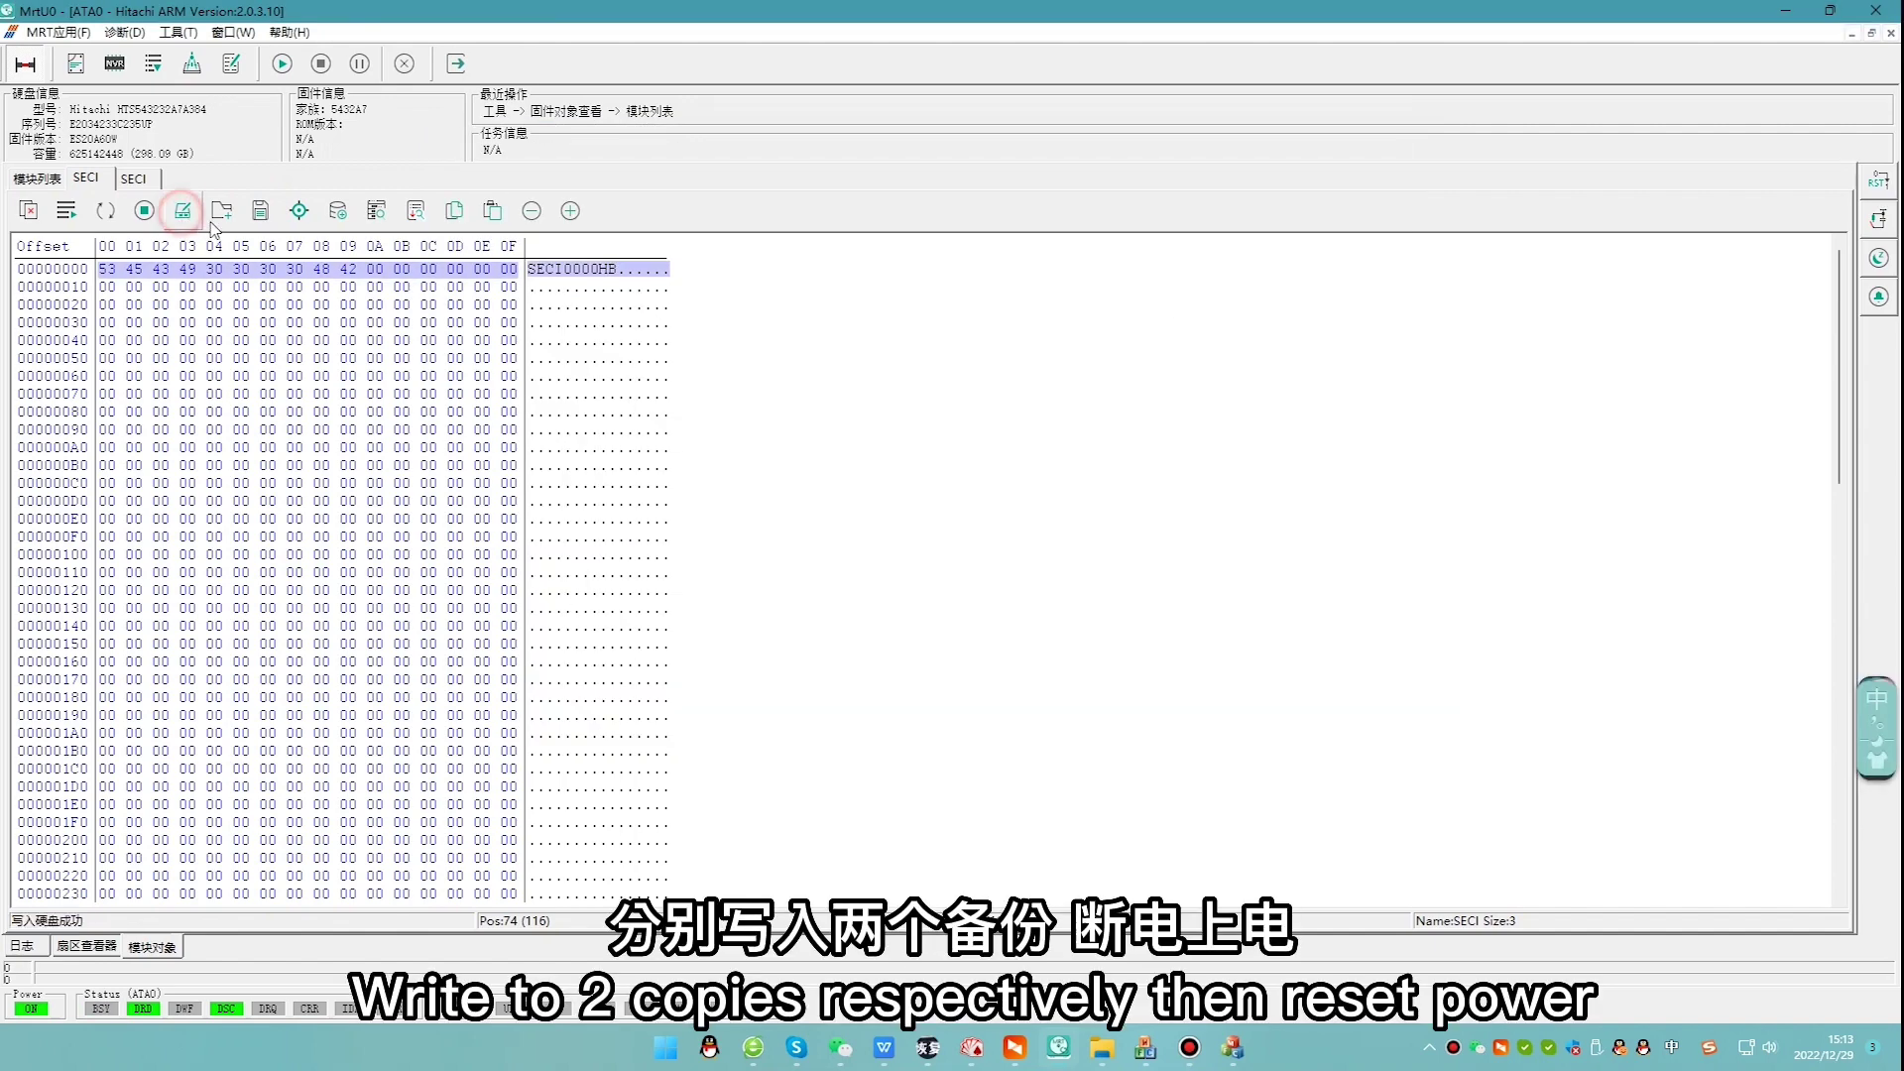
- Load the saved module file SECI 00.rpm into SECI copy 1
{"action": "left_click", "coordinate": [136, 176]}
{"action": "left_click", "coordinate": [221, 211]}
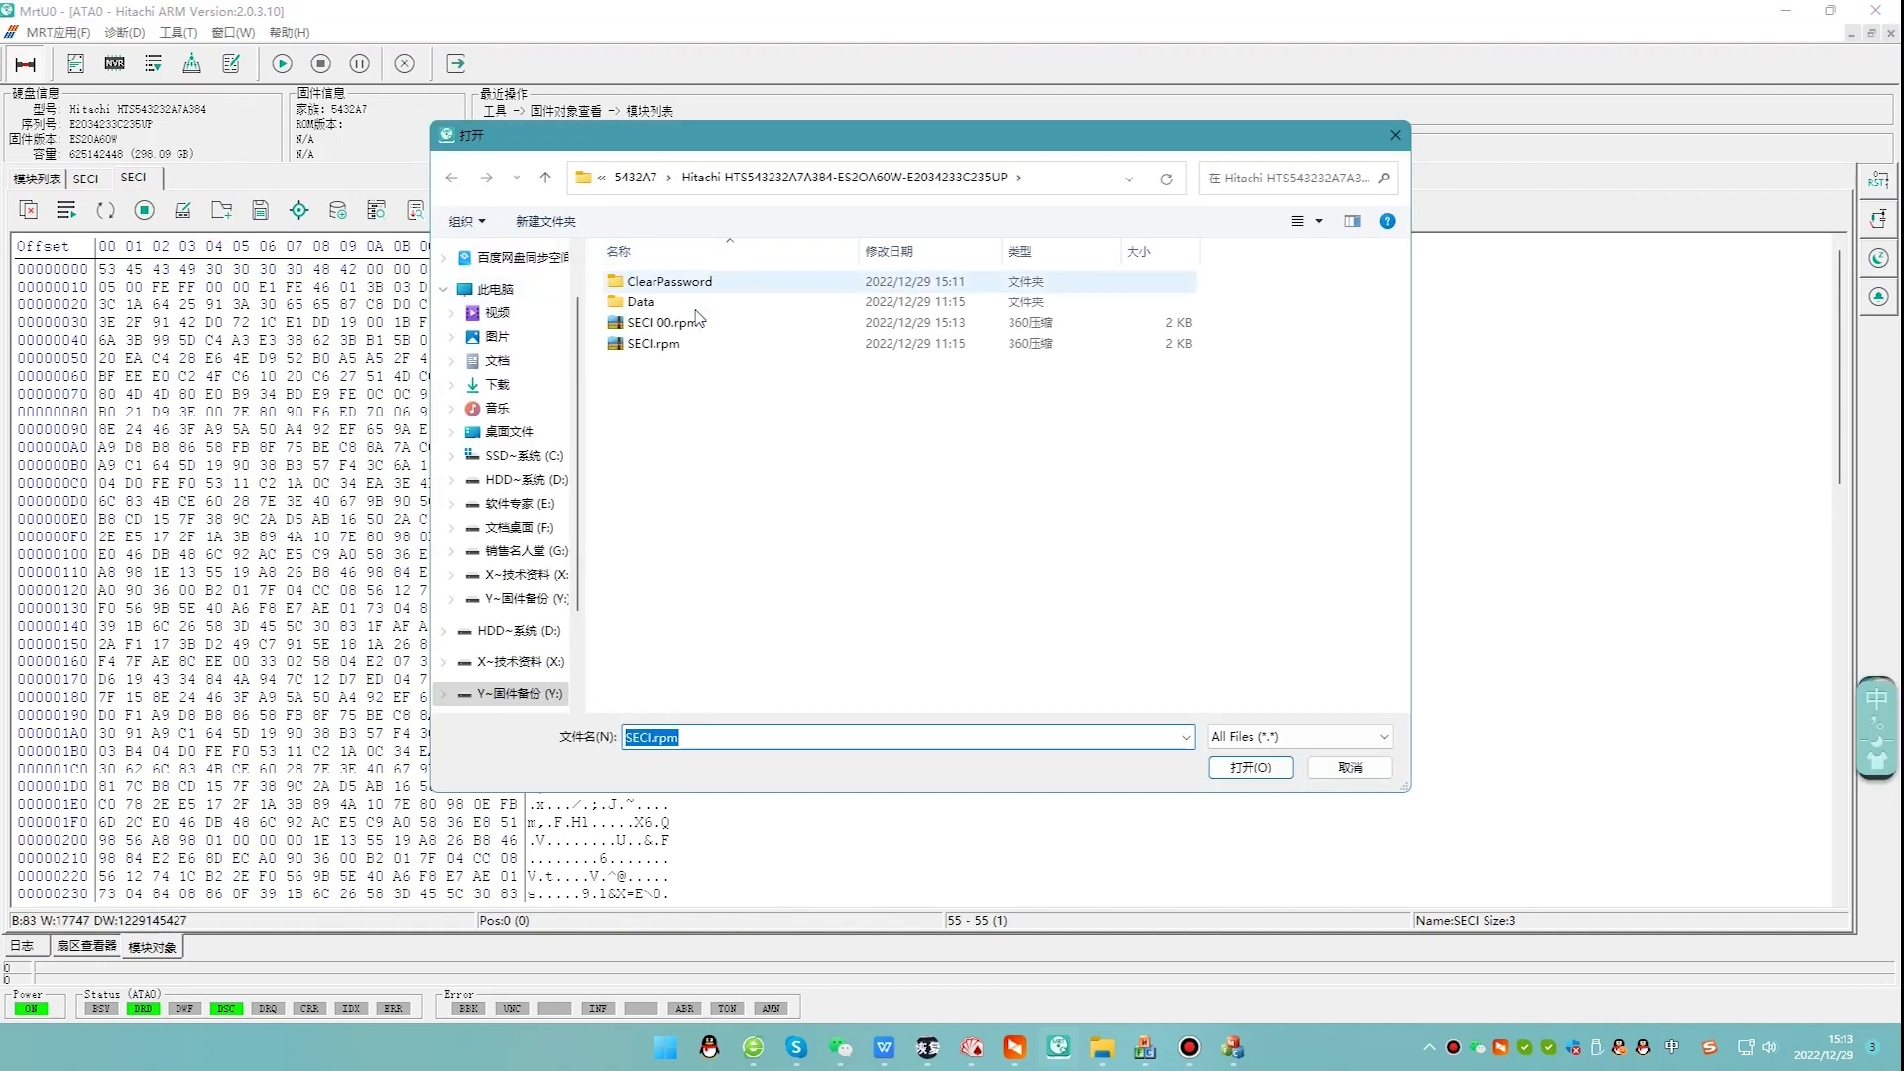
{"action": "double_click", "coordinate": [665, 322]}
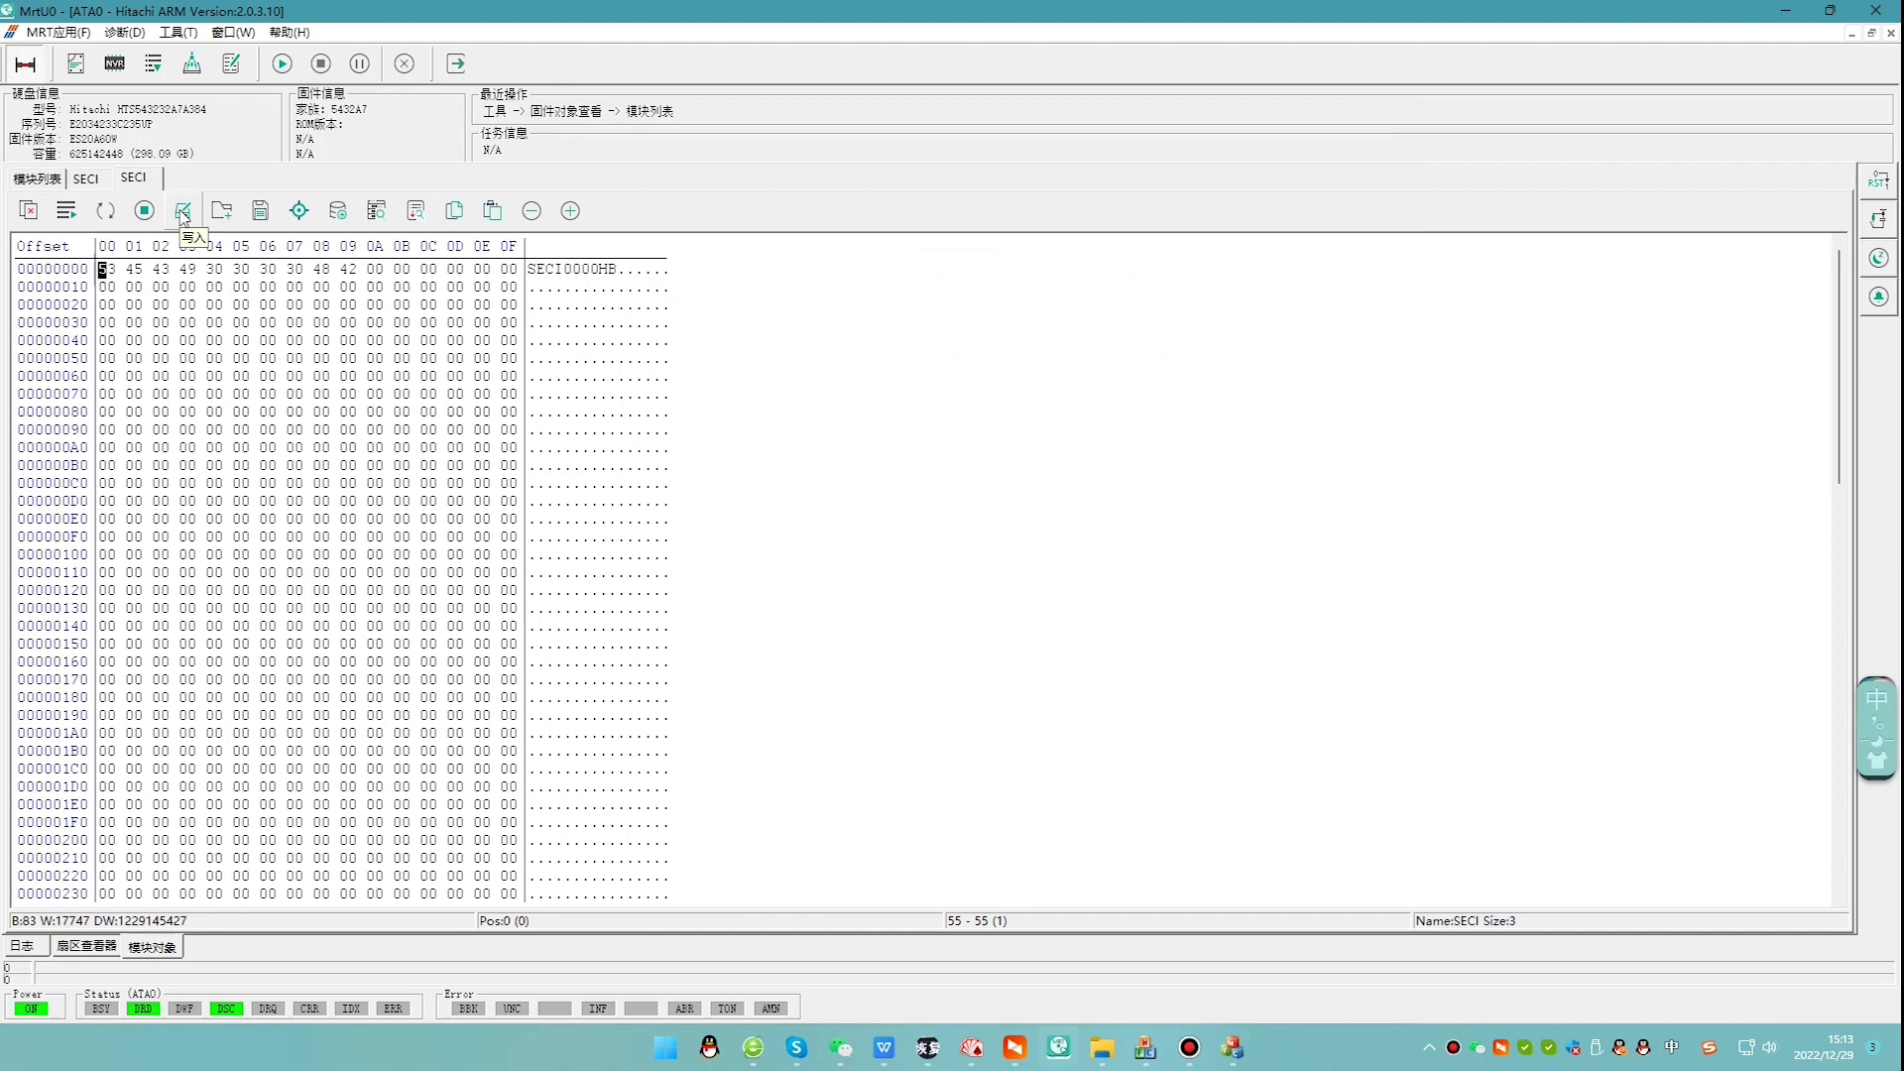
{"action": "left_click", "coordinate": [348, 537]}
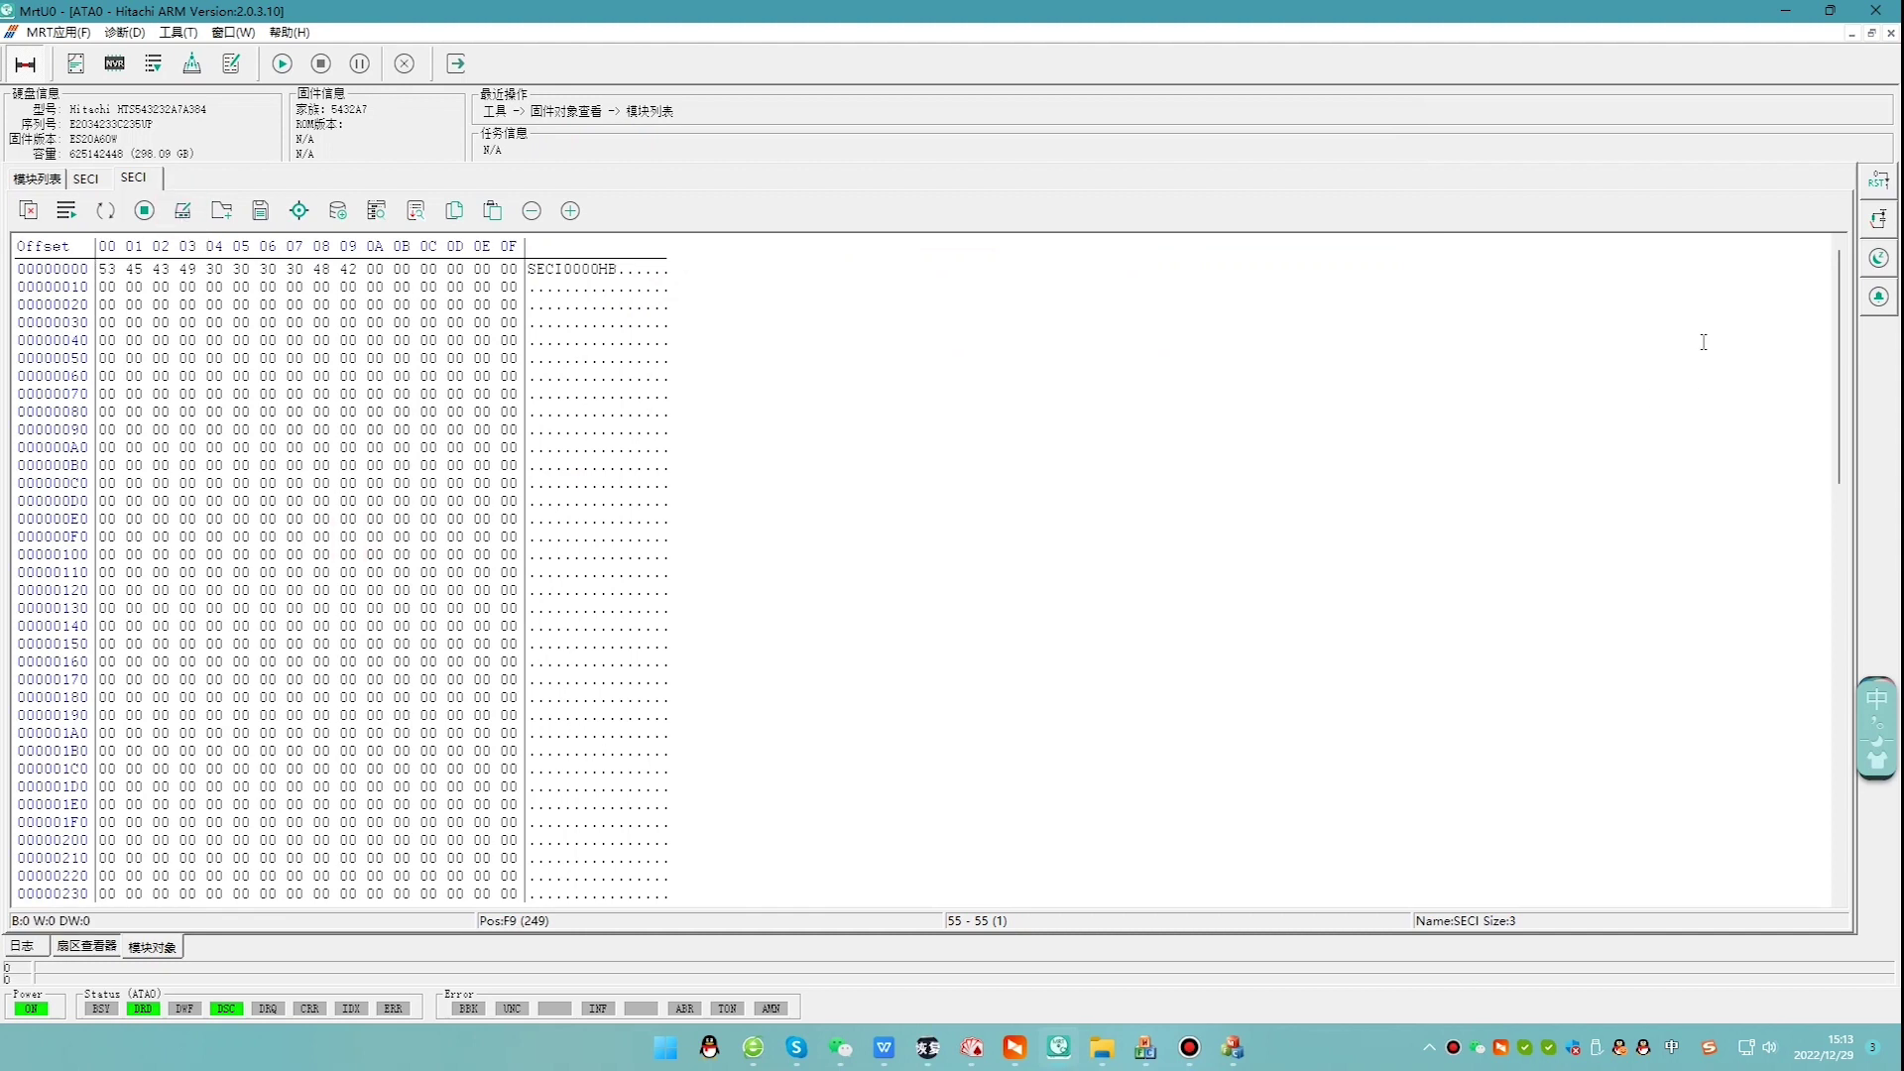
- Show the log, power-cycle the drive, and rerun the basic information diagnosis
{"action": "left_click", "coordinate": [21, 945]}
{"action": "left_click", "coordinate": [30, 66]}
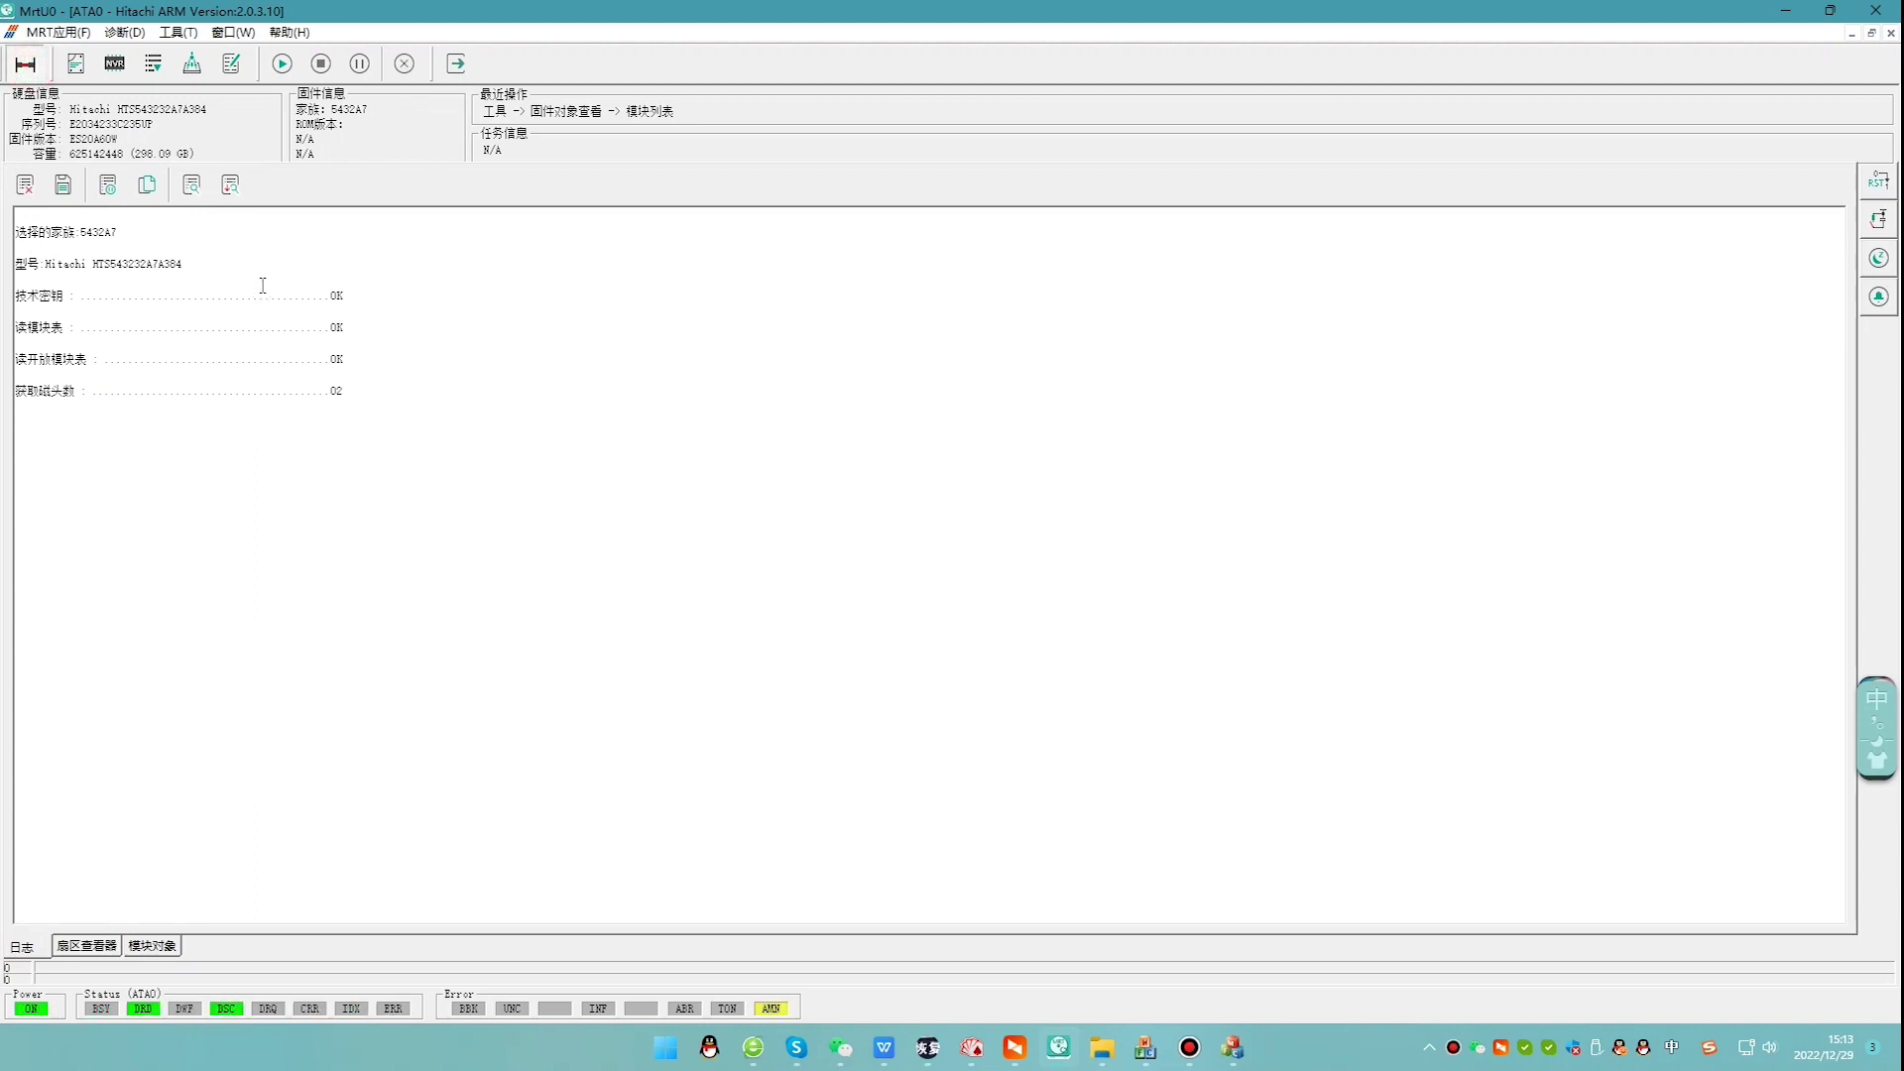
{"action": "left_click", "coordinate": [78, 64]}
{"action": "left_click", "coordinate": [844, 662]}
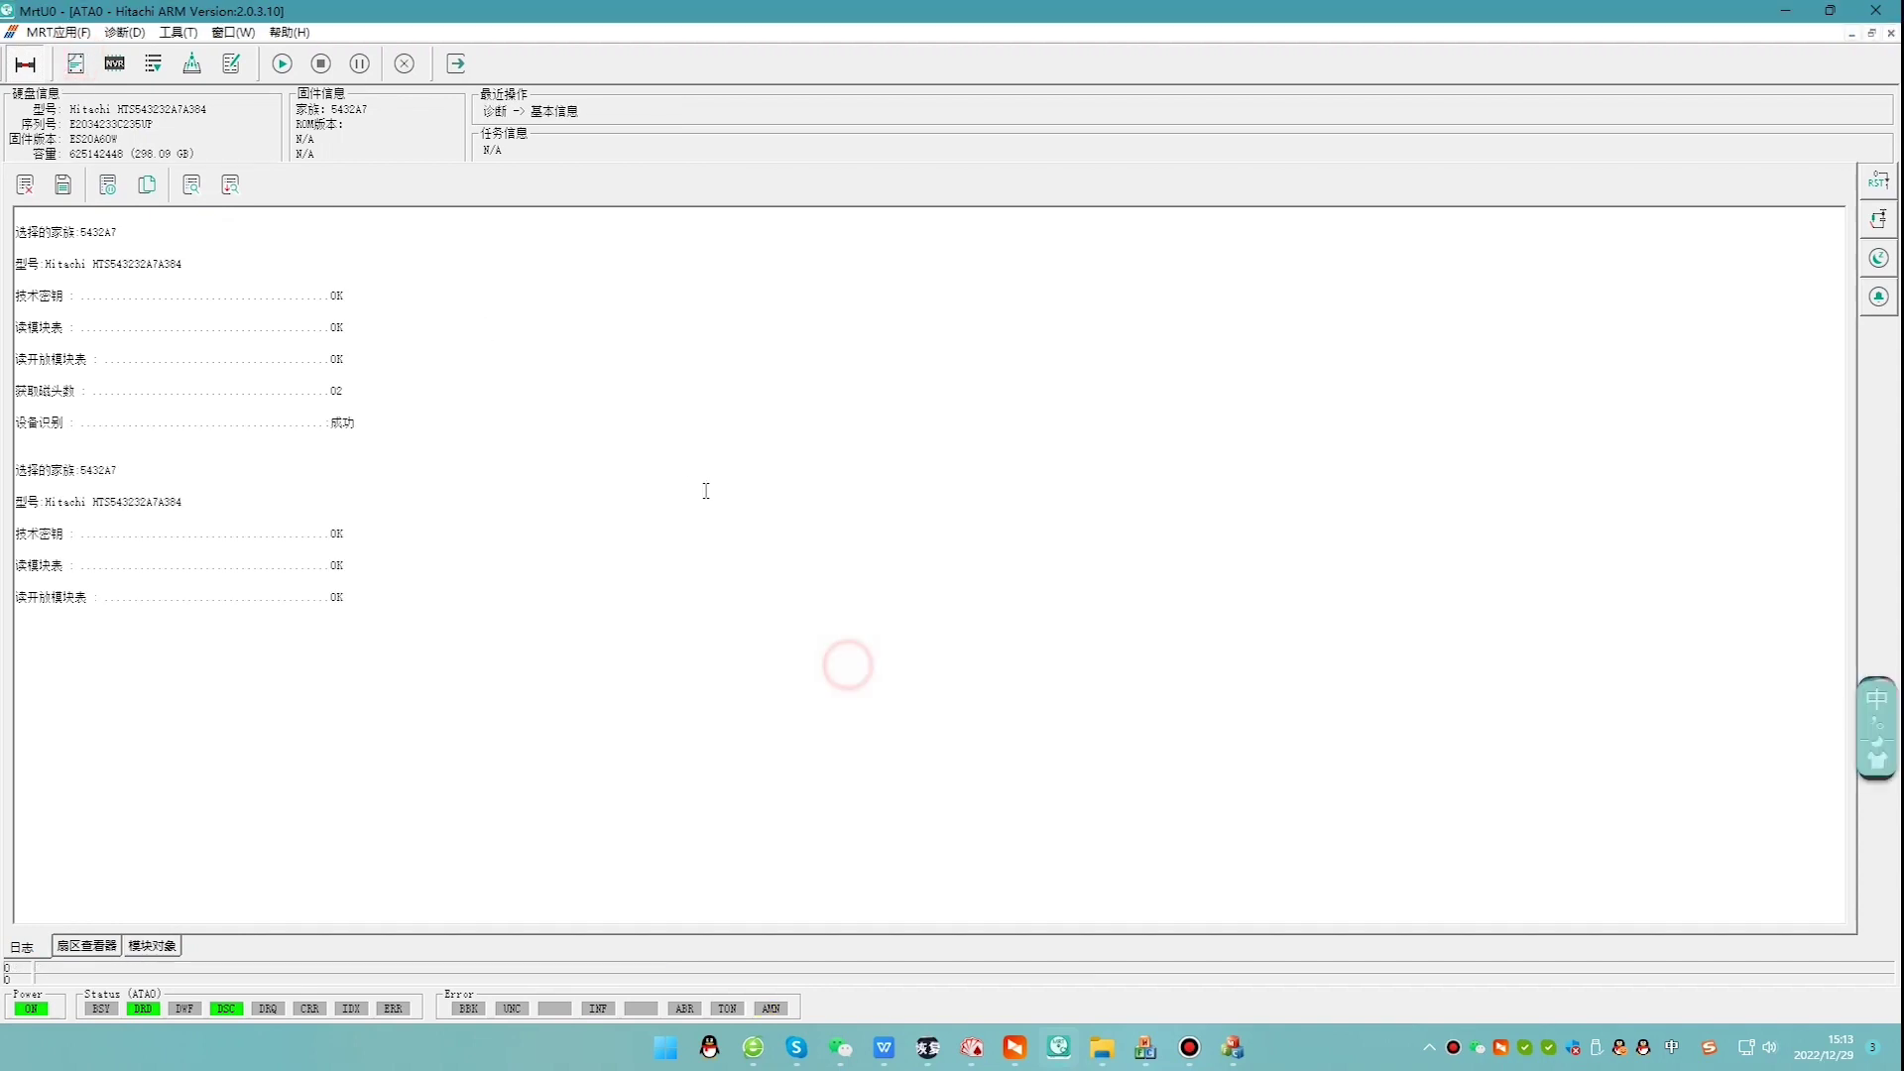
- Return to the sector viewer and examine the hex data of the drive's last sector, 625142447
{"action": "left_click", "coordinate": [91, 947]}
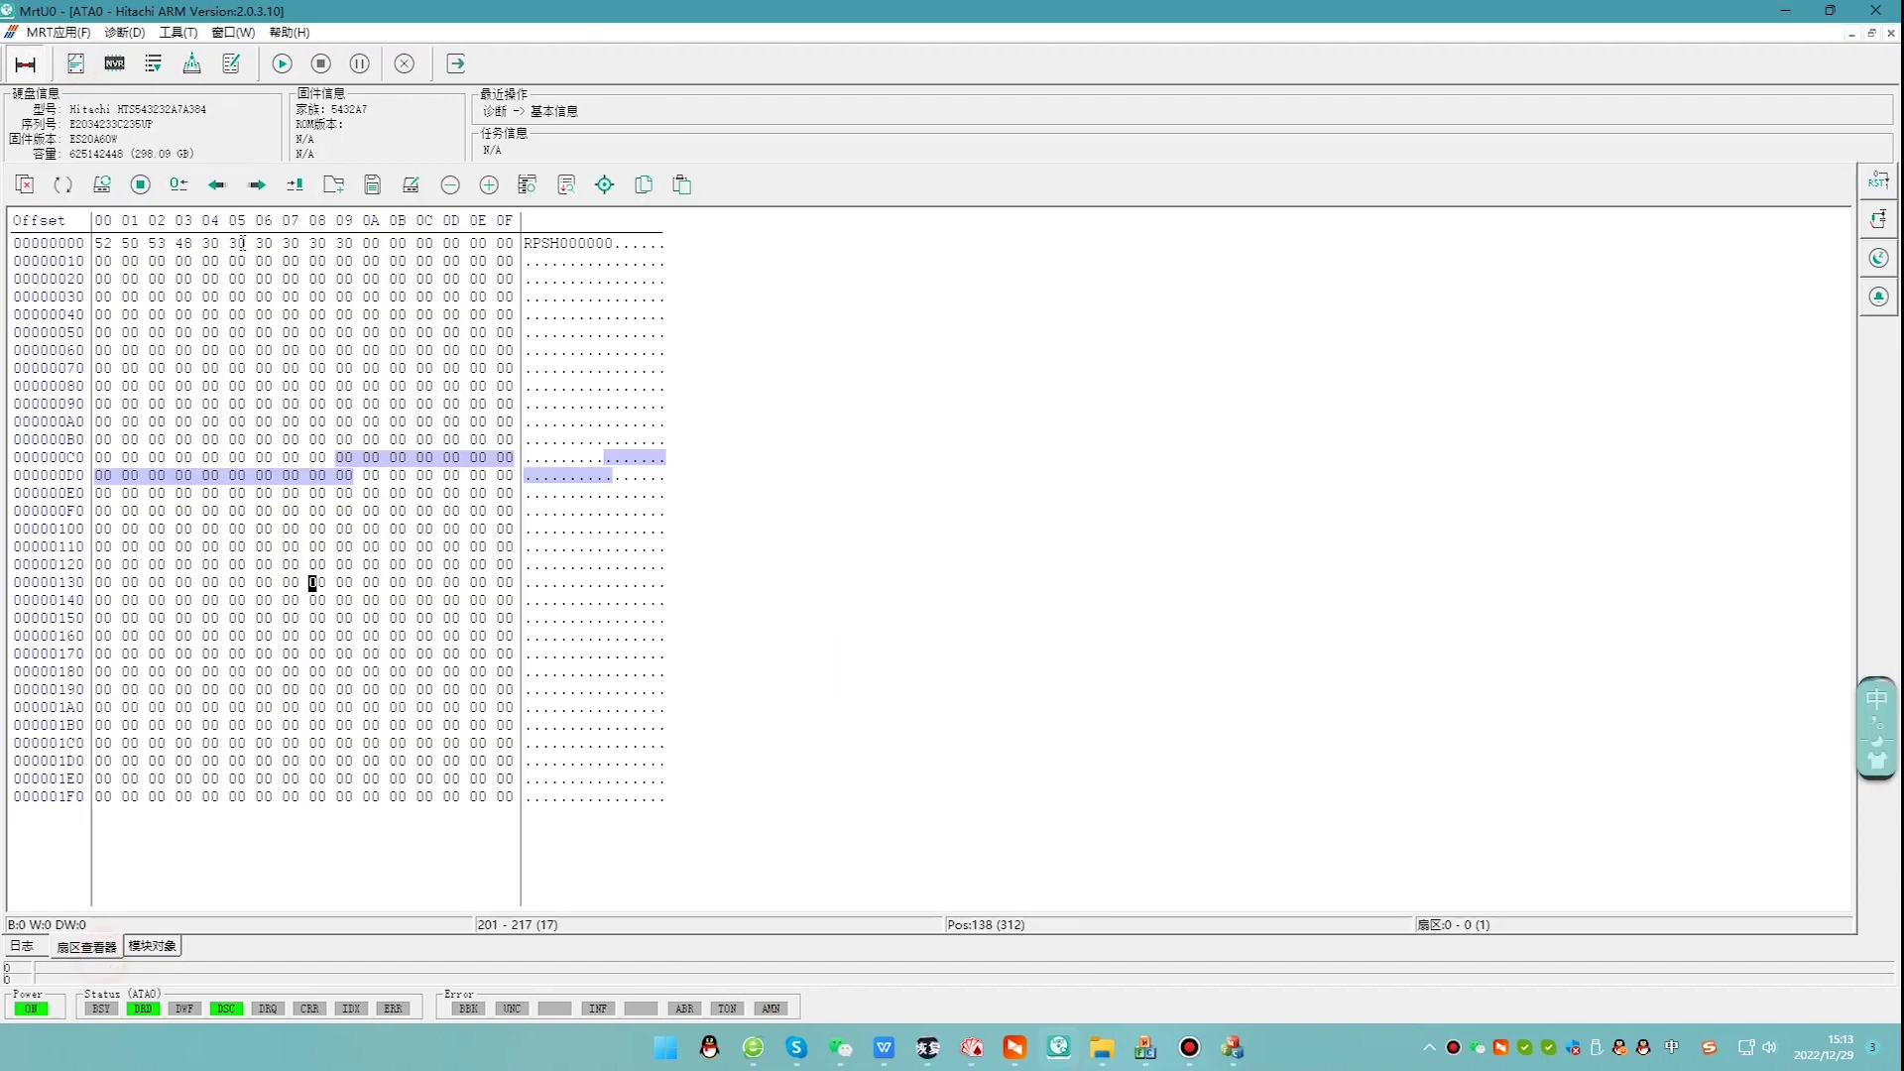
{"action": "left_click", "coordinate": [256, 185]}
{"action": "left_click", "coordinate": [295, 185]}
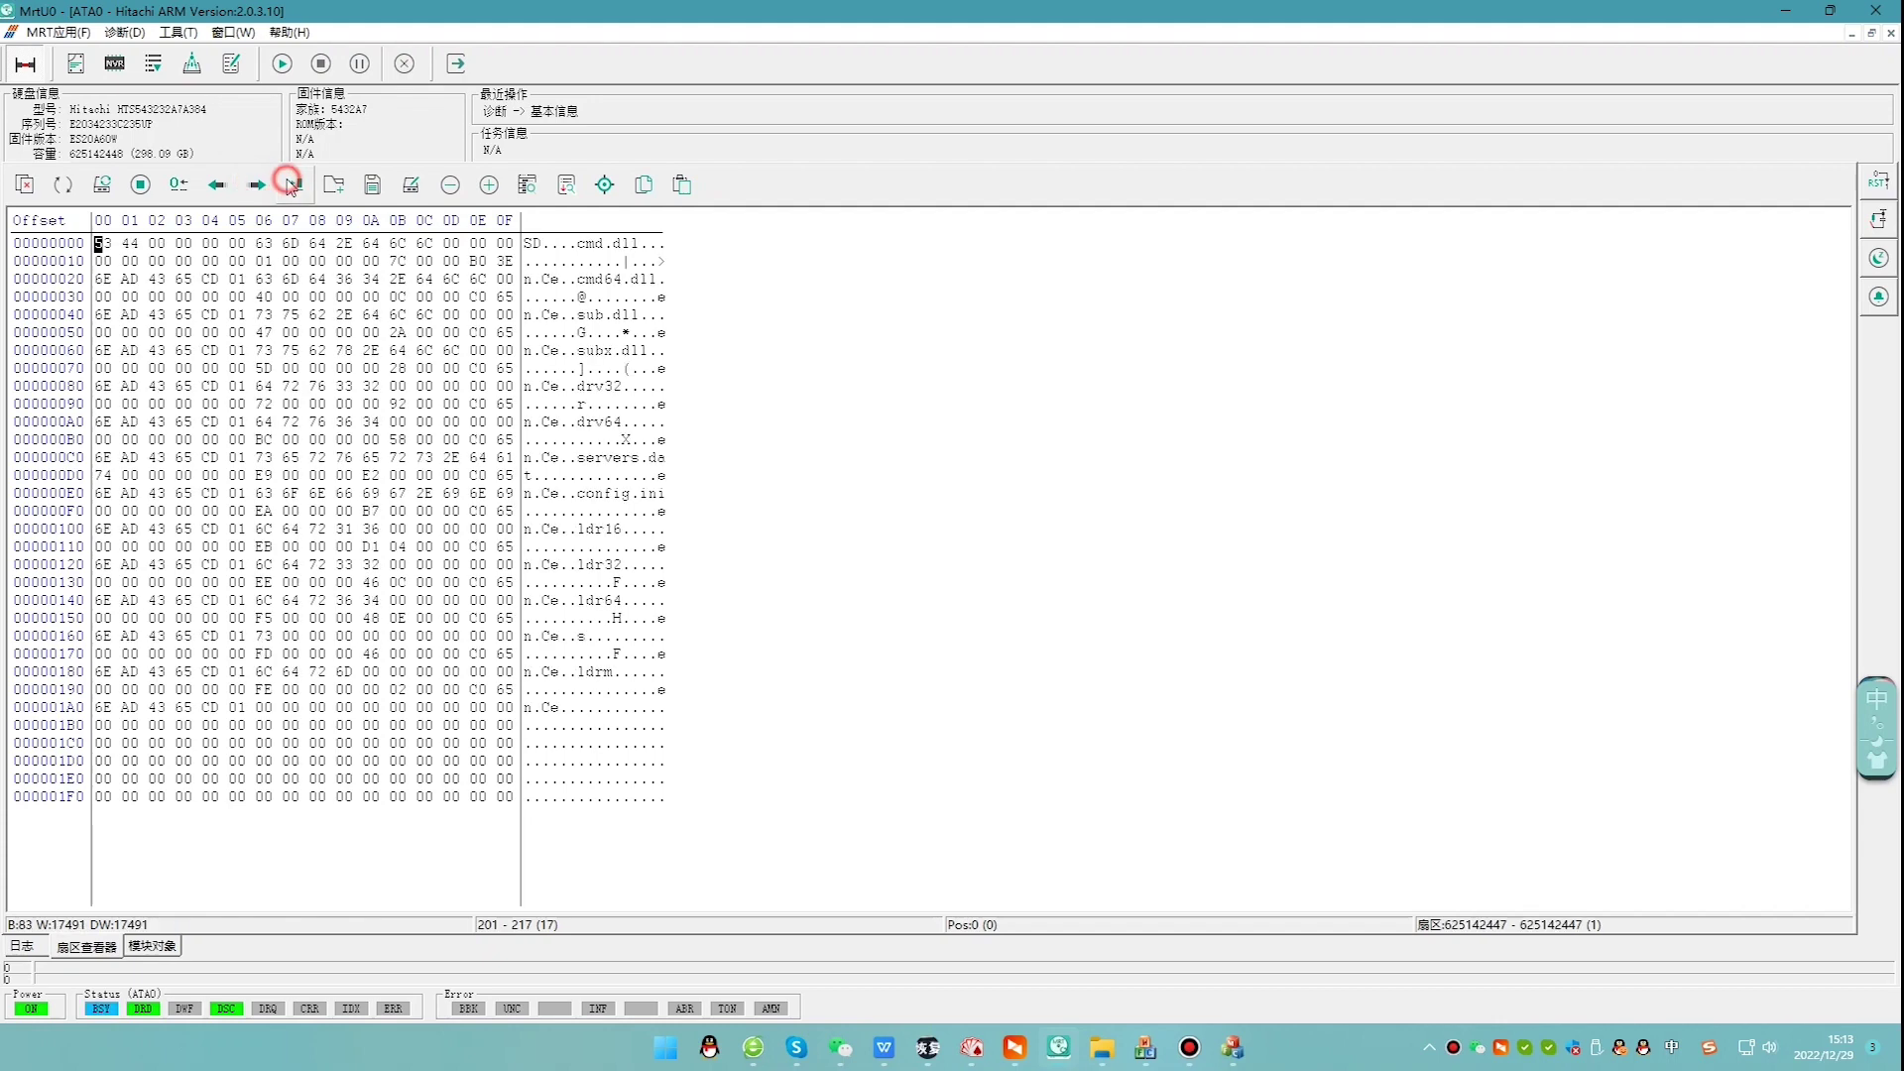
{"action": "left_click", "coordinate": [349, 391]}
{"action": "left_click", "coordinate": [321, 318]}
- Switch to the disk scan window, run a normal-mode scan from LBA 0 to 625142448, and stop it after a short run
{"action": "left_click", "coordinate": [230, 30]}
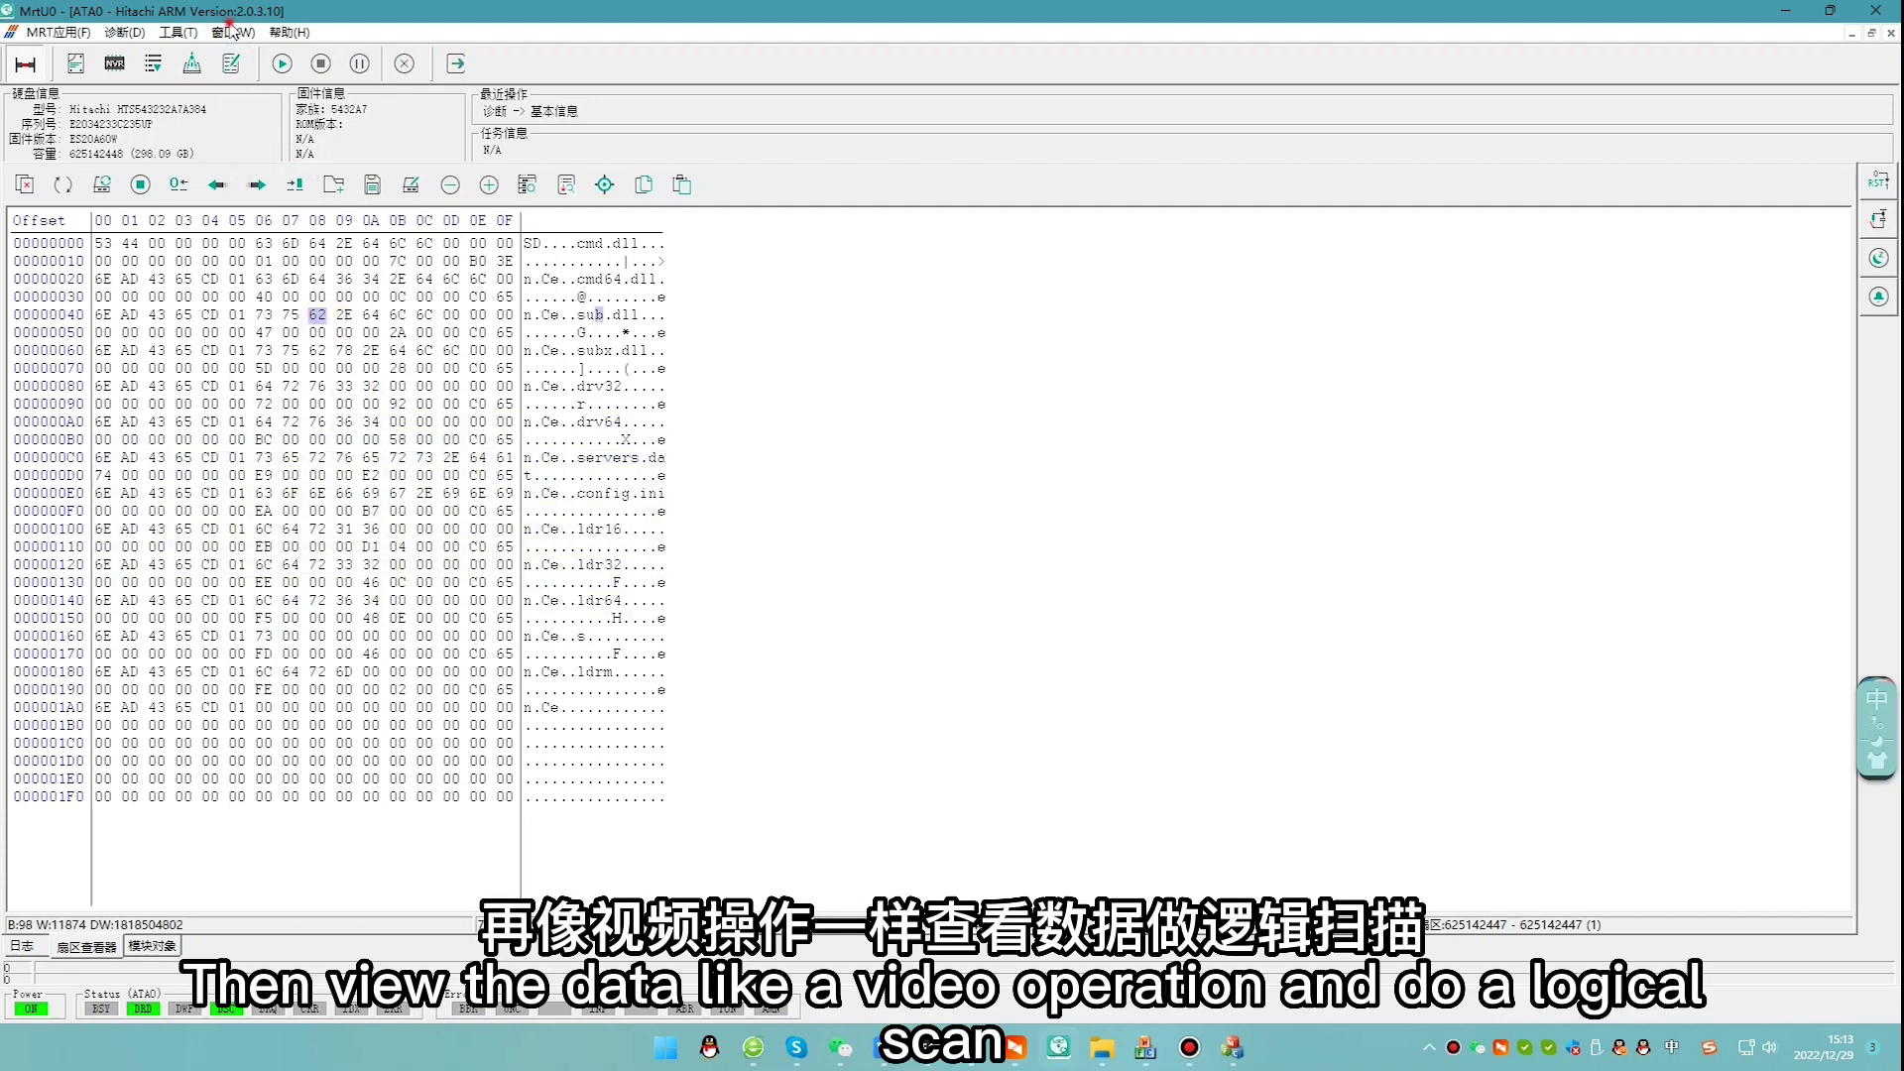
{"action": "left_click", "coordinate": [298, 152]}
{"action": "left_click", "coordinate": [76, 64]}
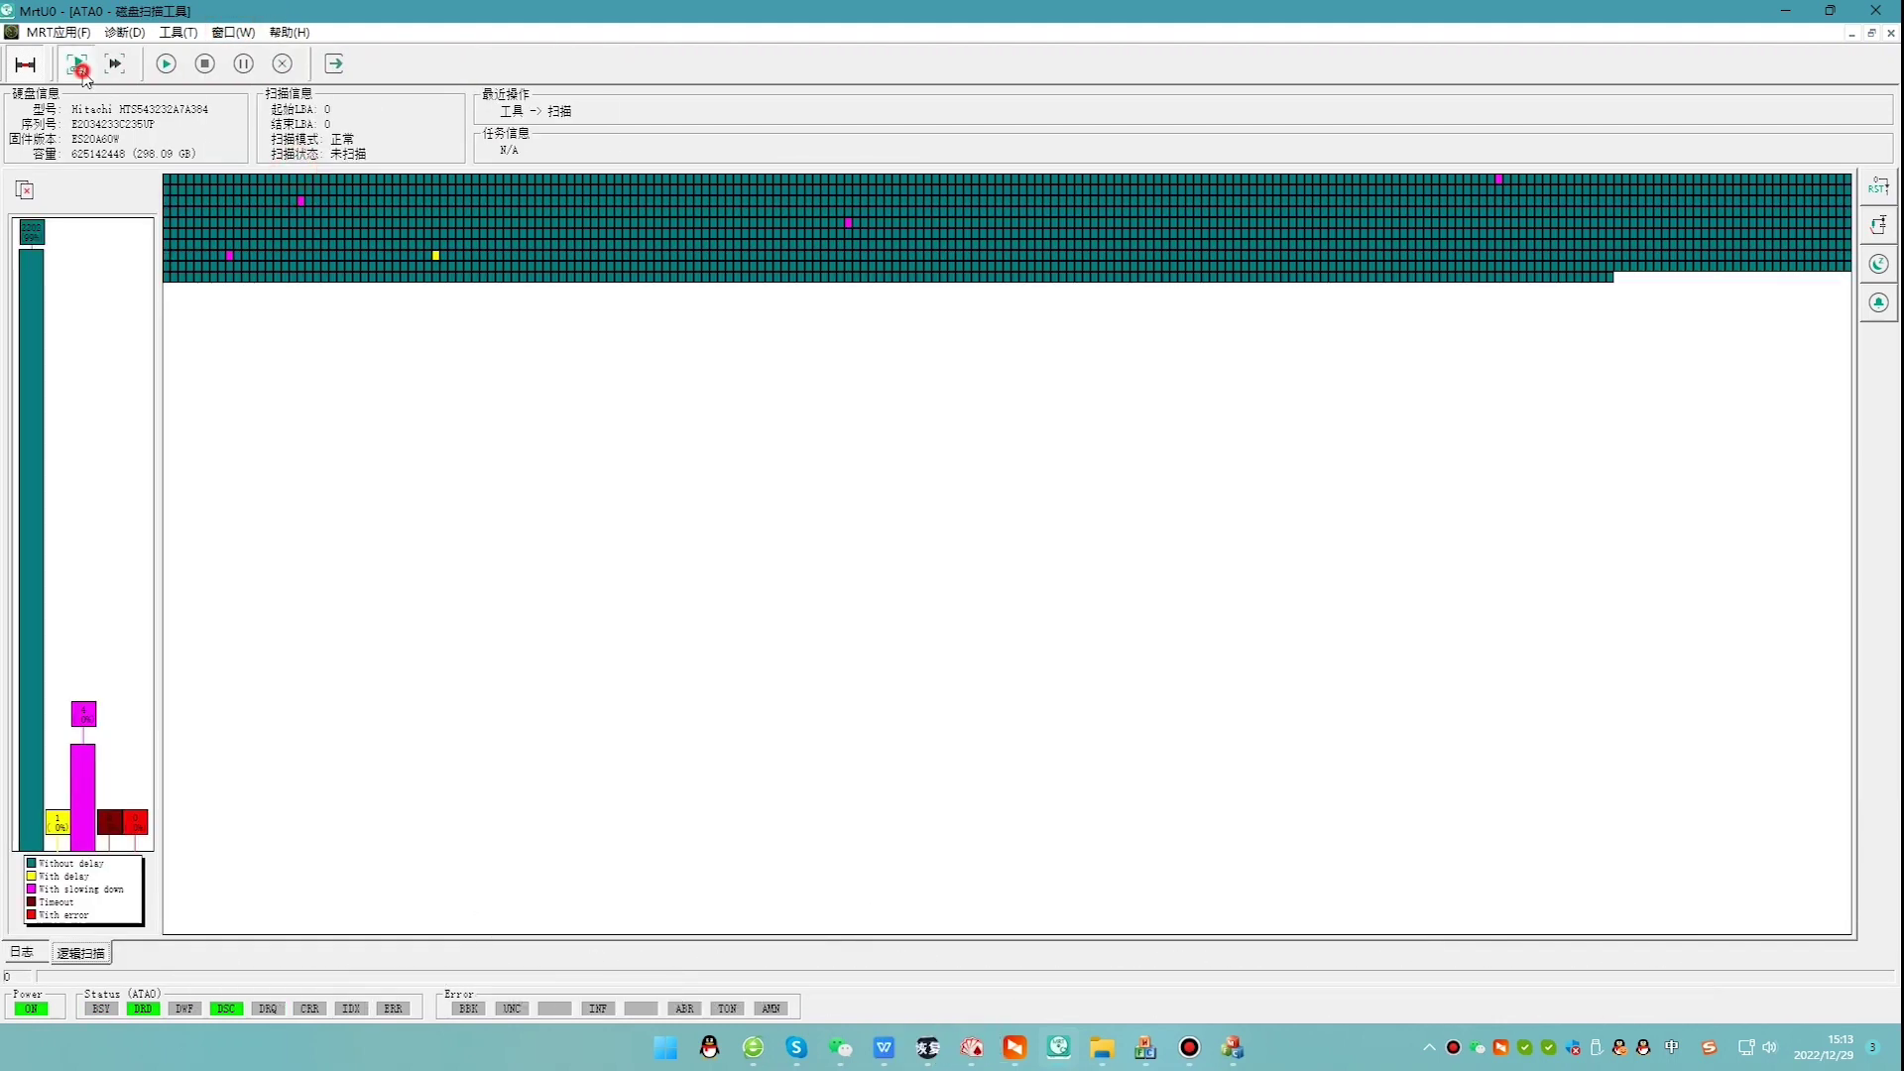
{"action": "left_click", "coordinate": [1091, 838]}
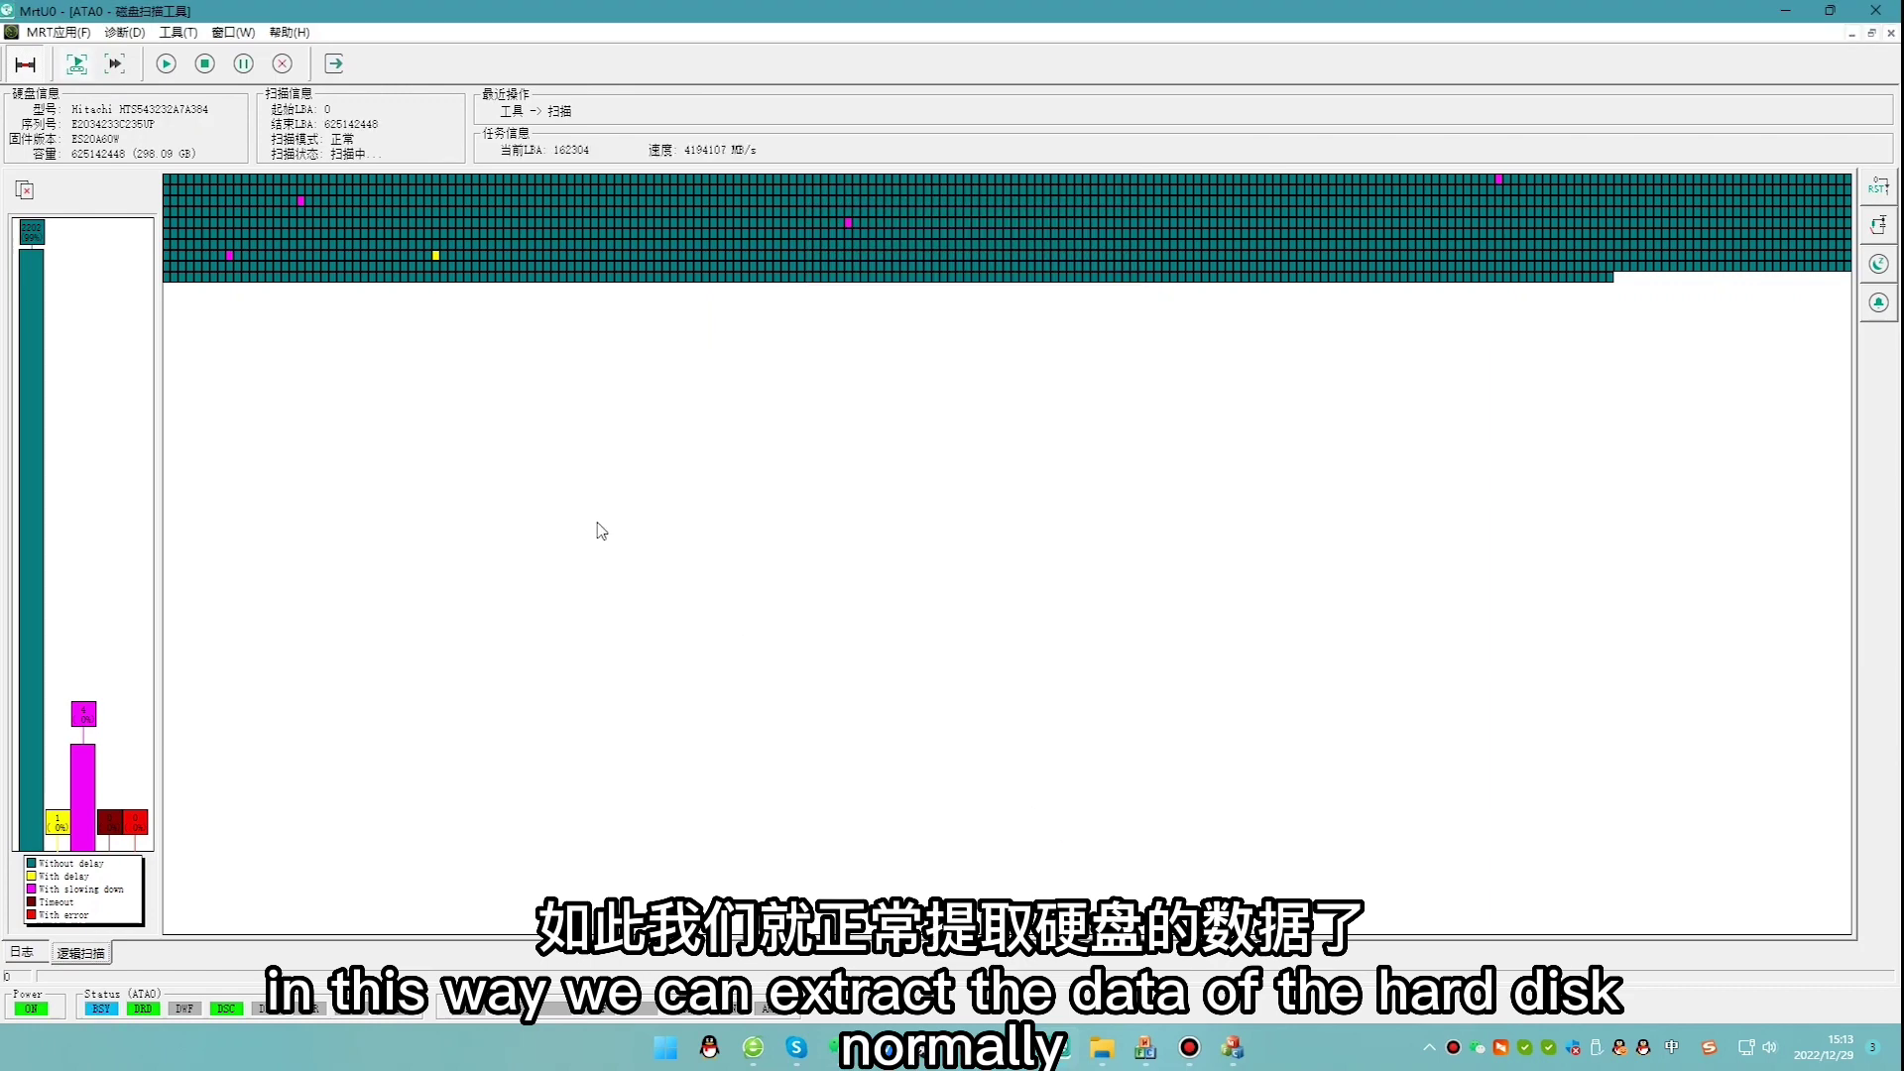
{"action": "left_click", "coordinate": [205, 65]}
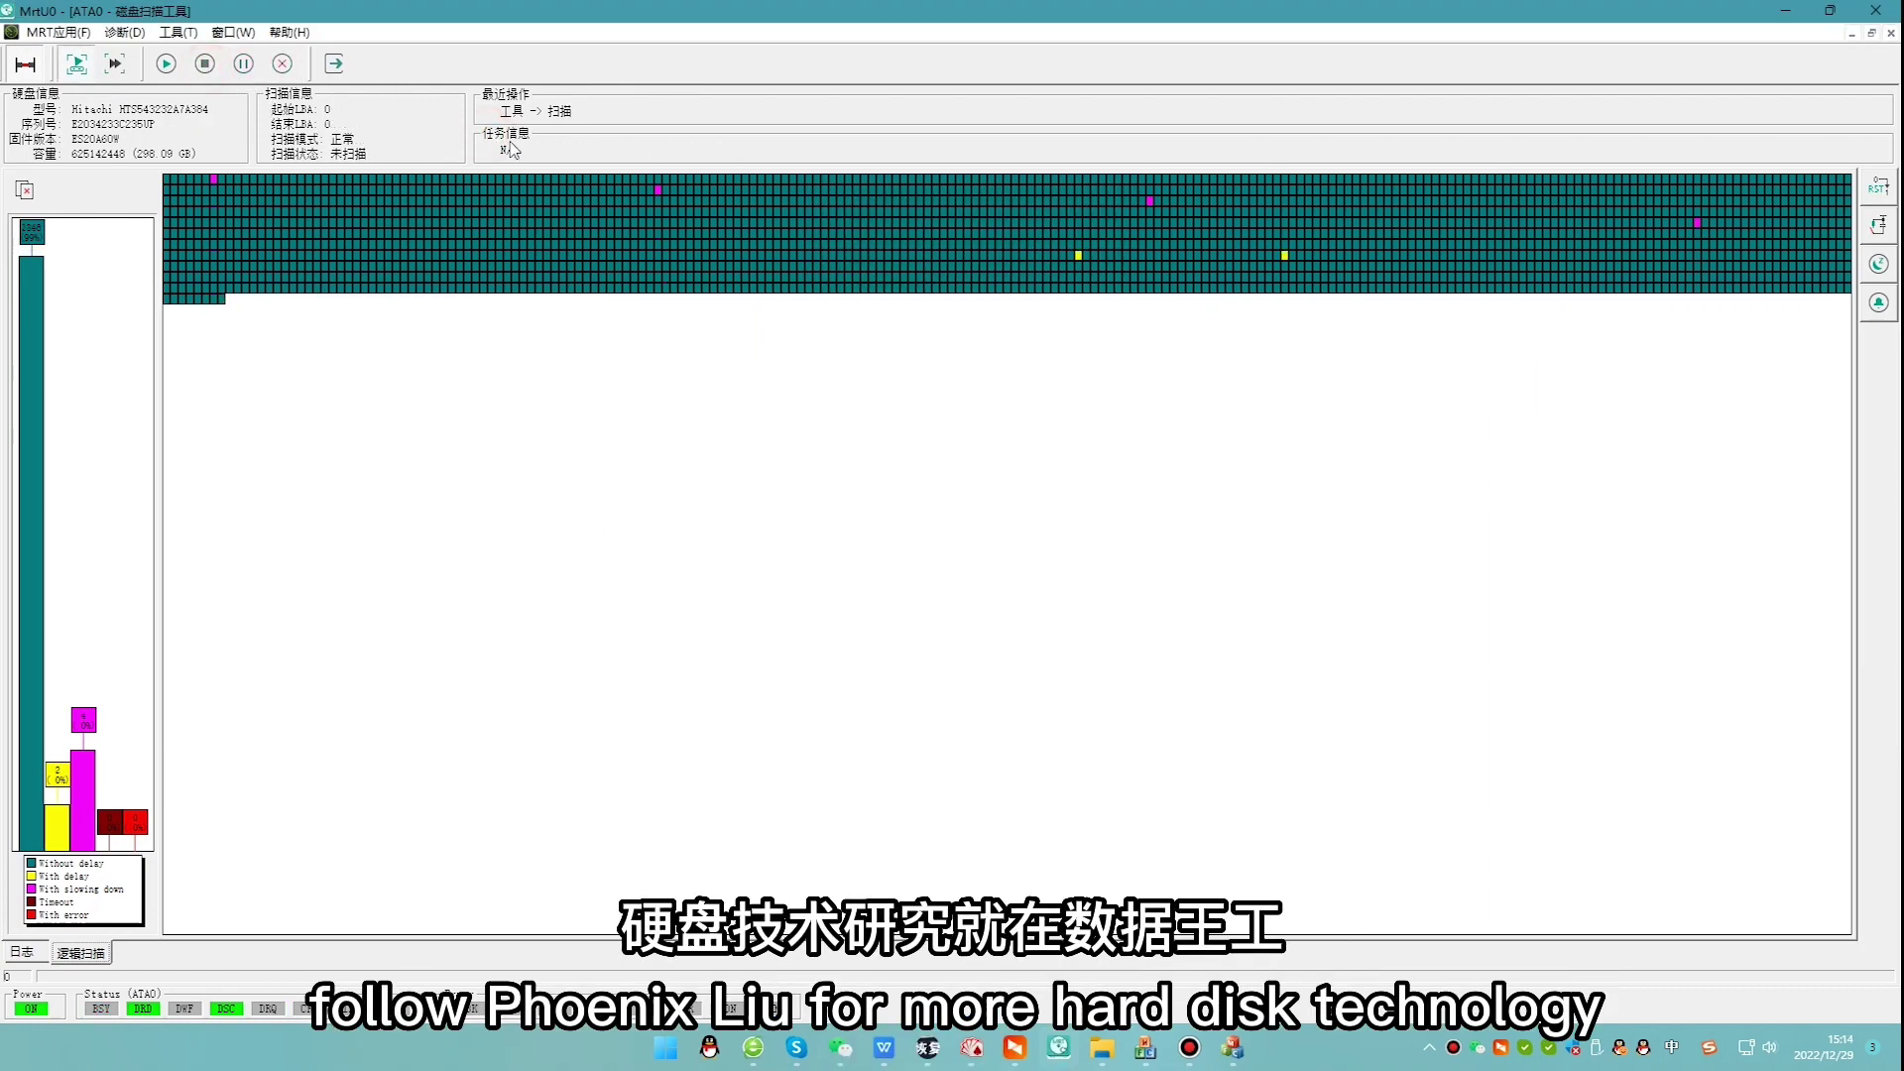